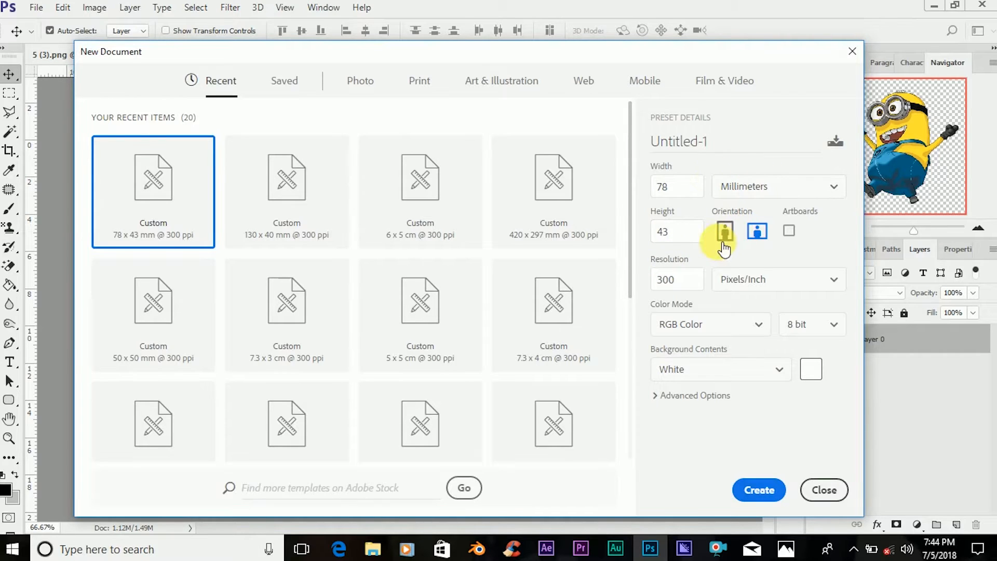
# Create a 78 x 43 mm document at 300 ppi and add a text layer reading 0 left of the canvas centre.
pyautogui.click(767, 495)
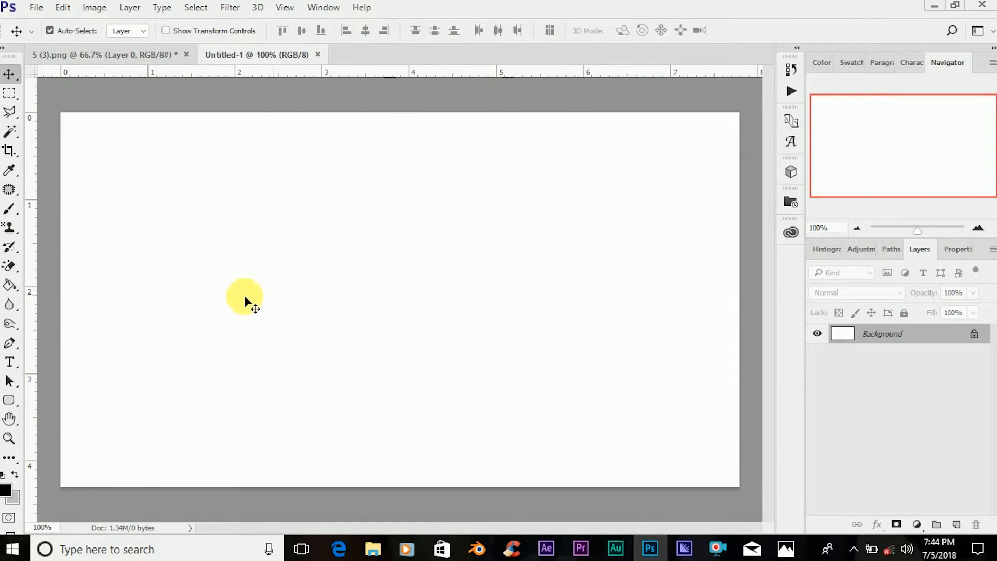
pyautogui.click(11, 360)
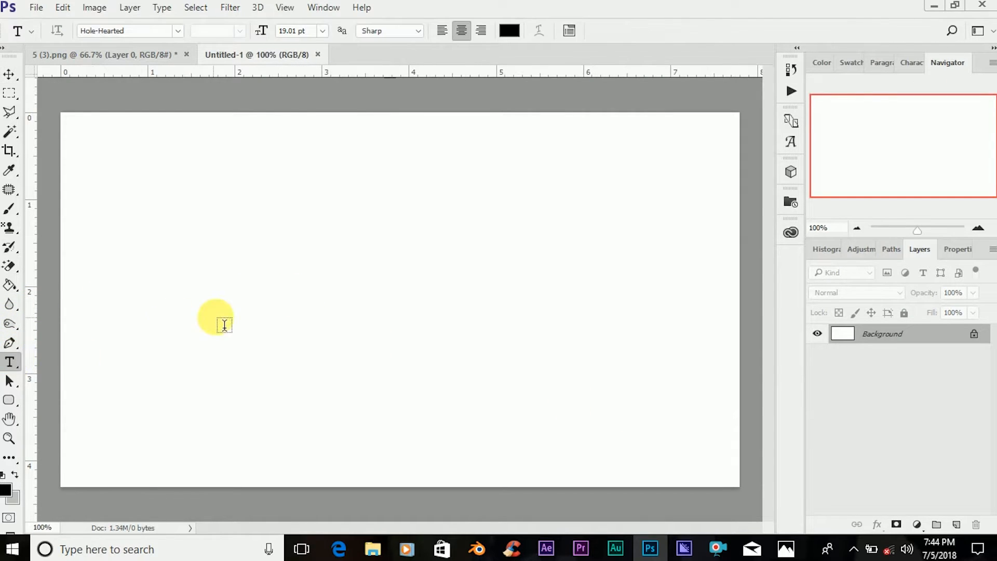
pyautogui.click(254, 311)
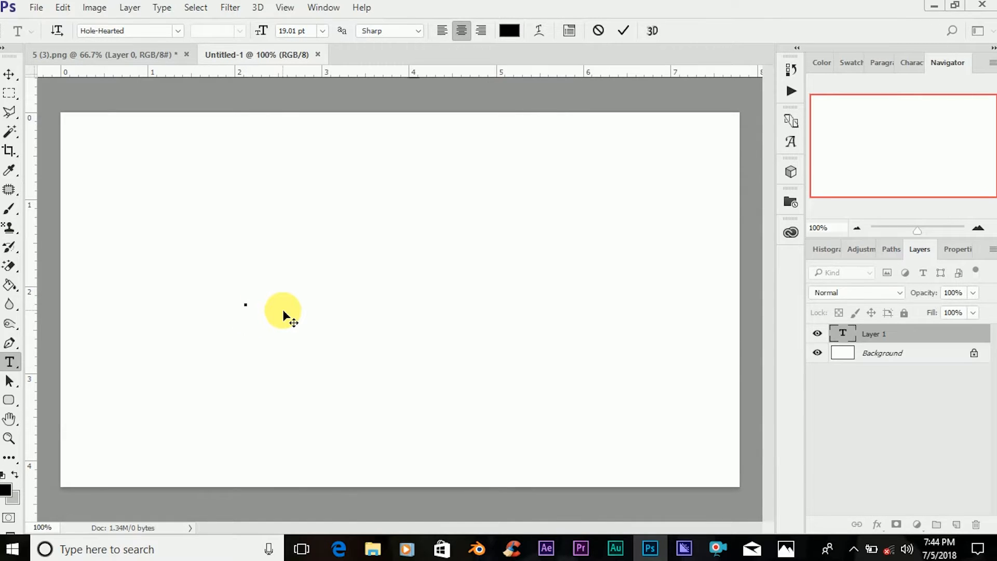
pyautogui.write('0')
pyautogui.click(10, 74)
# Add two more separate text layers beside the first character, reading 0 and 8.
pyautogui.click(10, 362)
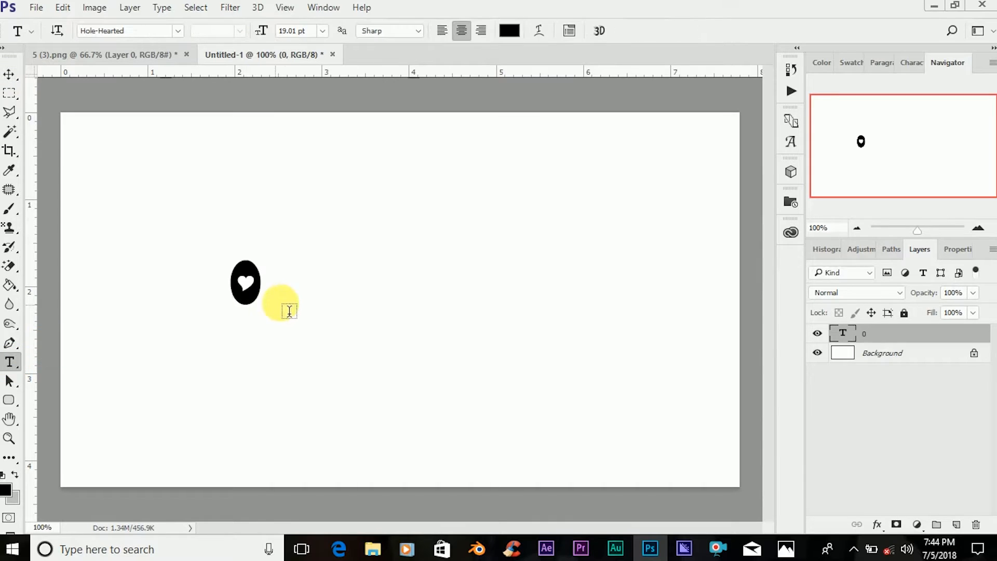
pyautogui.click(285, 301)
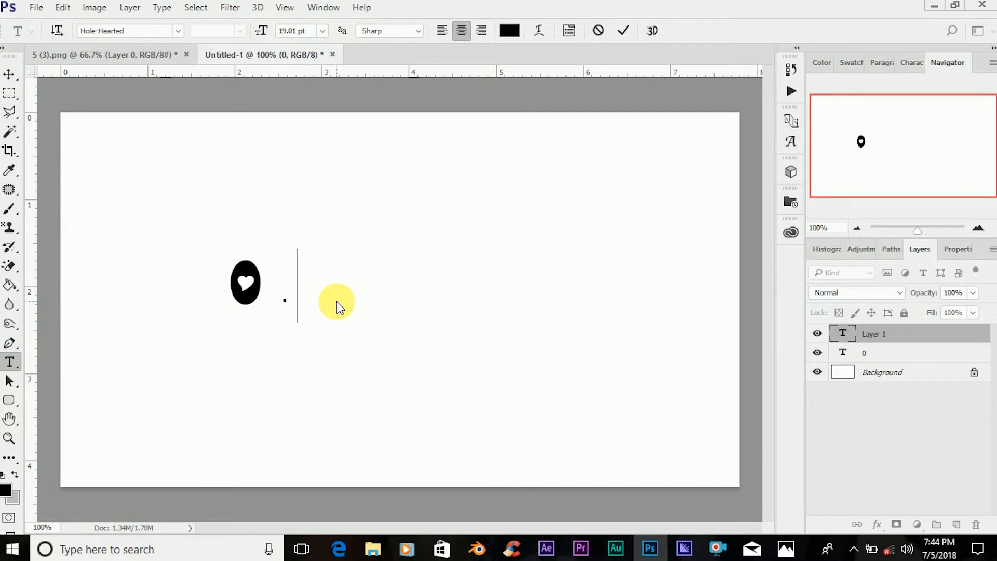
pyautogui.write('0')
pyautogui.click(10, 74)
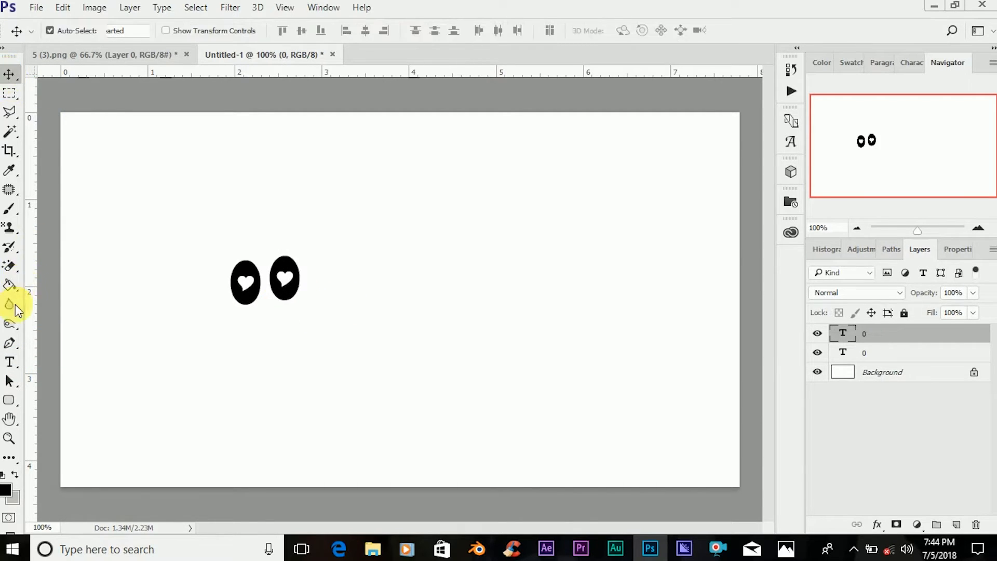
pyautogui.click(16, 364)
pyautogui.click(328, 312)
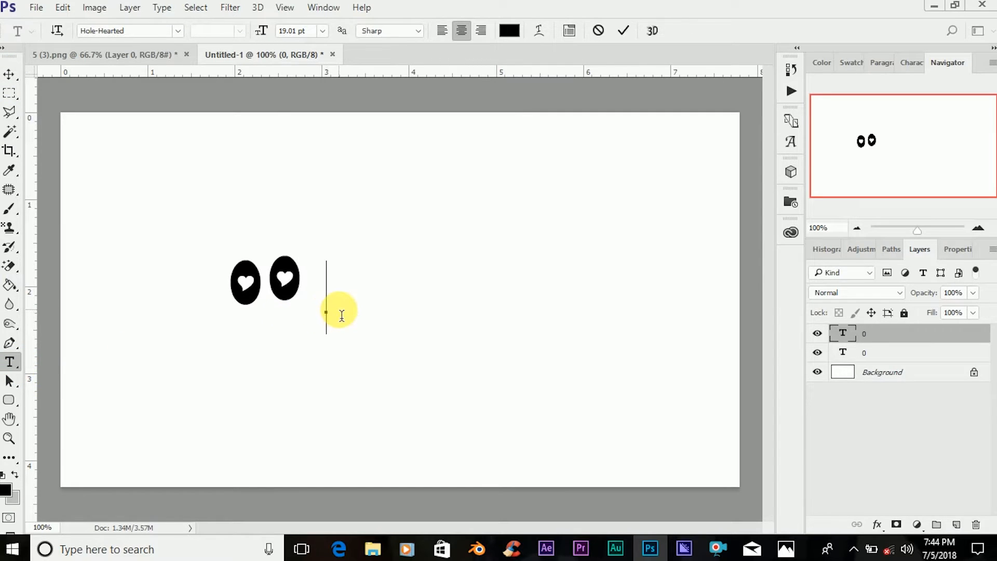
pyautogui.write('8')
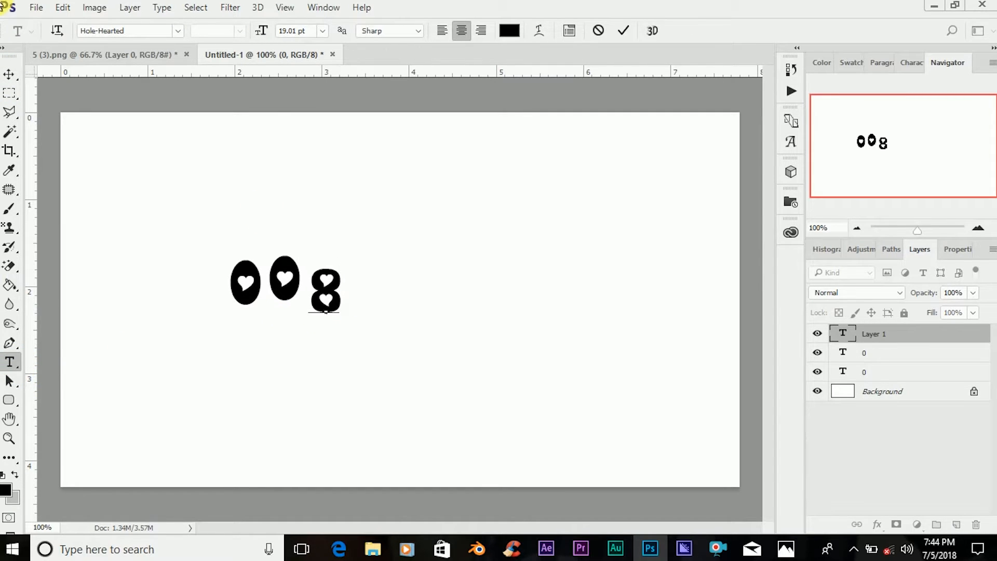
pyautogui.click(9, 74)
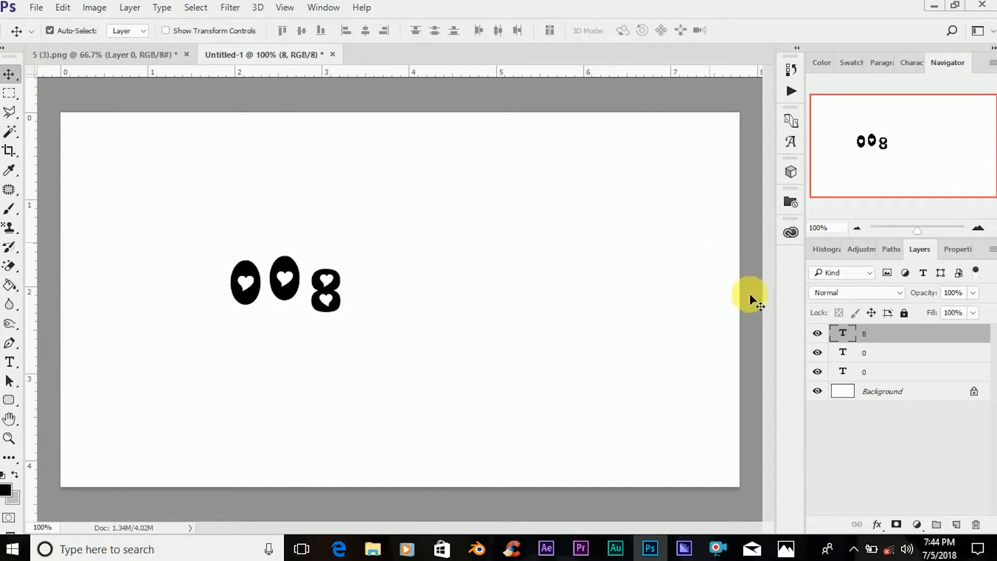
# Set the first 0 in the Demonized font at 68.01 pt.
pyautogui.click(844, 373)
pyautogui.doubleClick(844, 372)
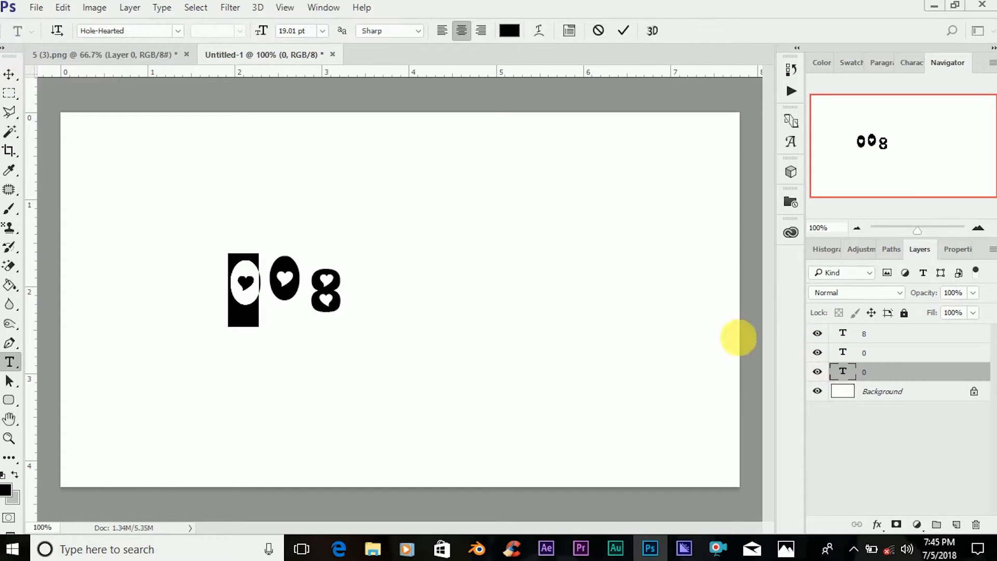
pyautogui.write('demo')
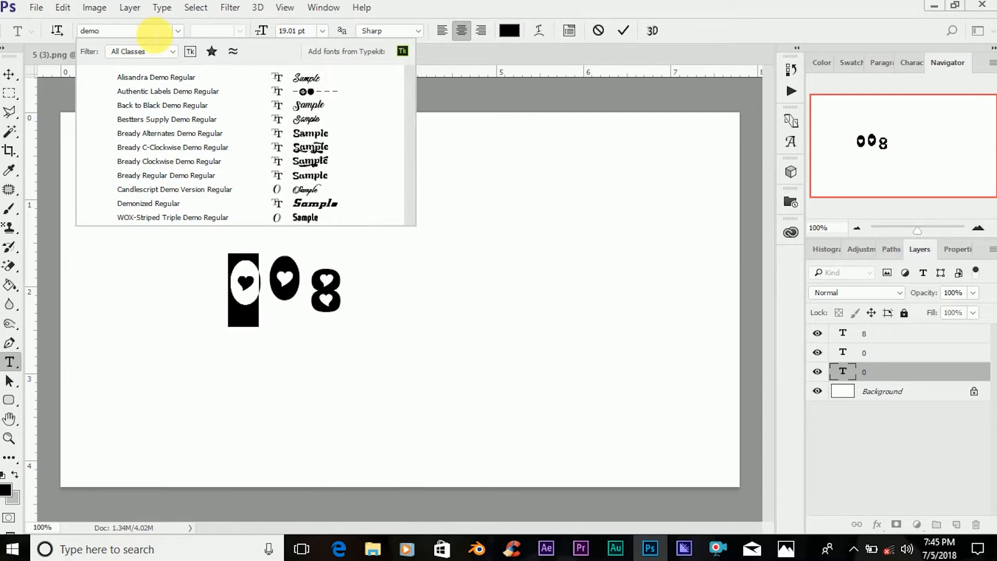
pyautogui.click(155, 204)
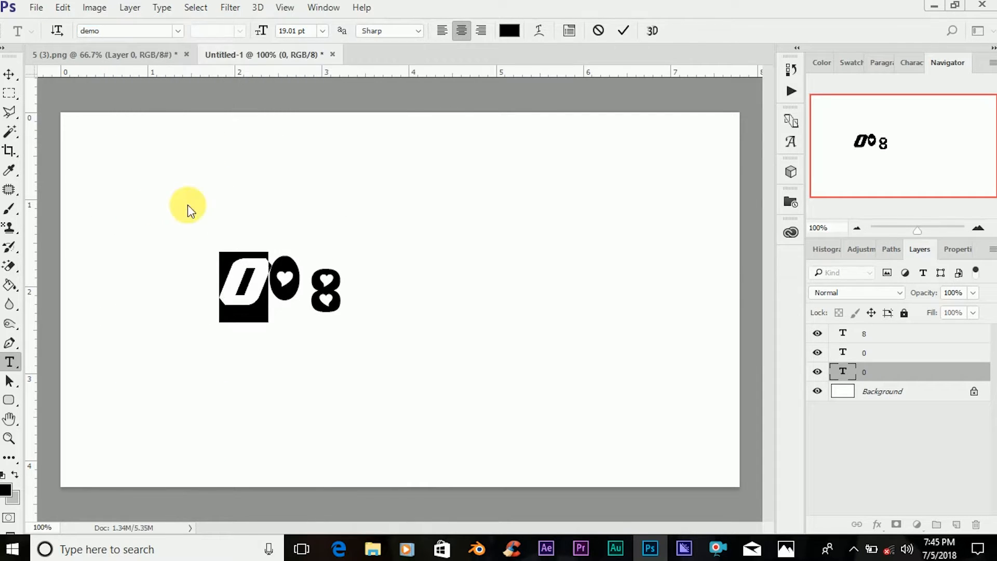
pyautogui.moveTo(262, 30); pyautogui.dragTo(317, 44)
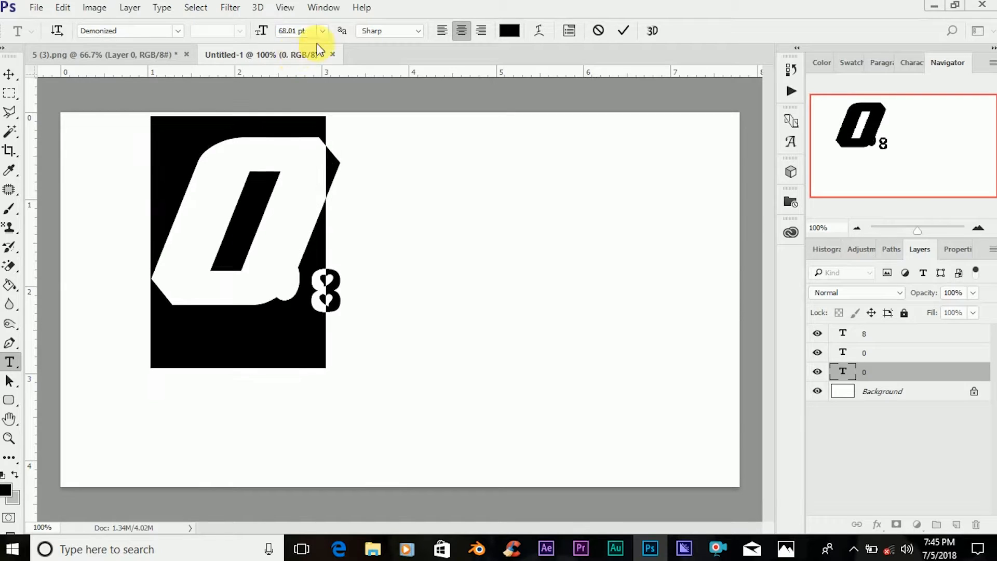
# Color the first 0 bright orange and move it down toward the vertical middle of the canvas.
pyautogui.click(510, 32)
pyautogui.moveTo(772, 372); pyautogui.dragTo(772, 375)
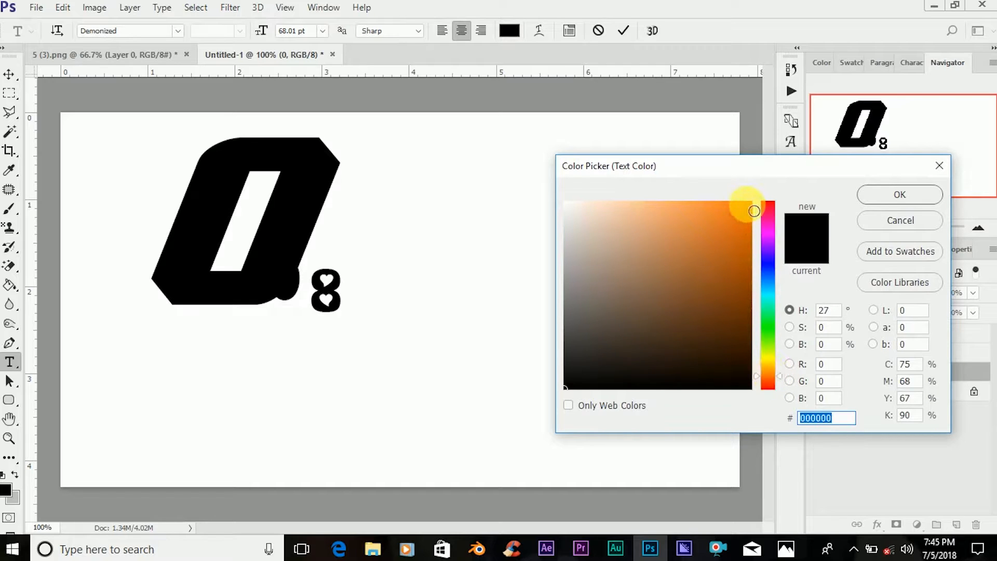
pyautogui.click(754, 211)
pyautogui.click(876, 195)
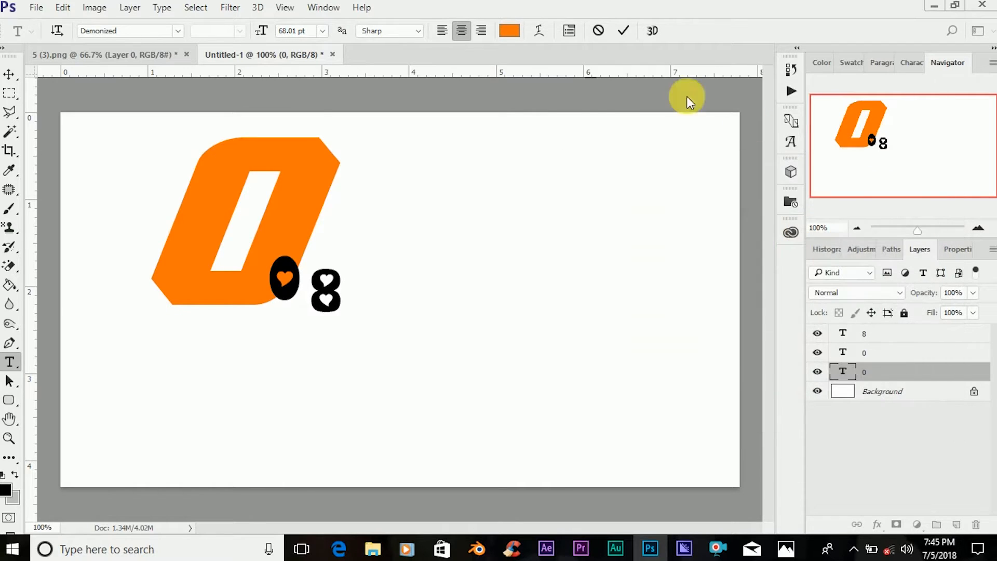
pyautogui.click(625, 31)
pyautogui.press('v')
pyautogui.moveTo(278, 221); pyautogui.dragTo(277, 279)
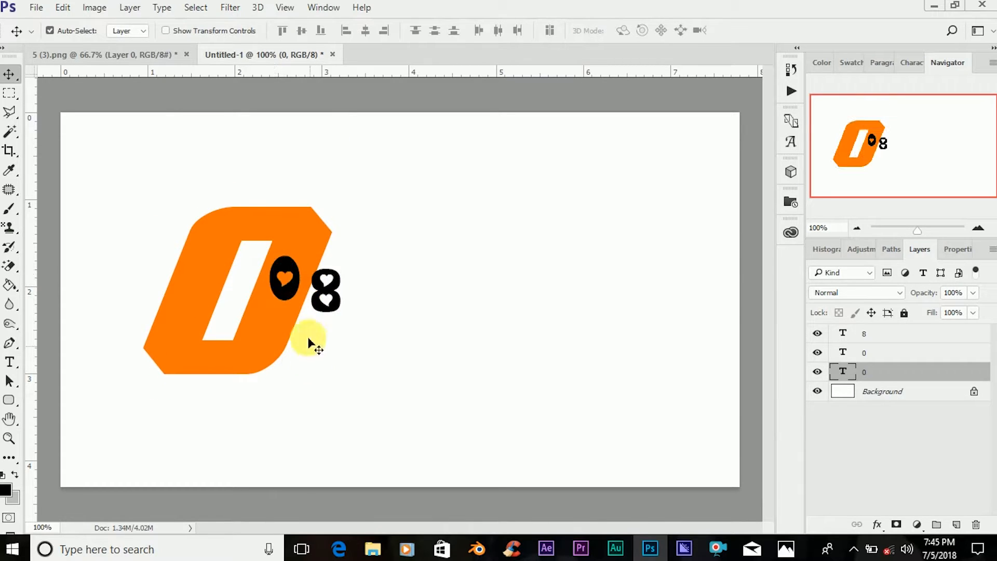
# Change the font of the second 0 to Demonized.
pyautogui.click(282, 274)
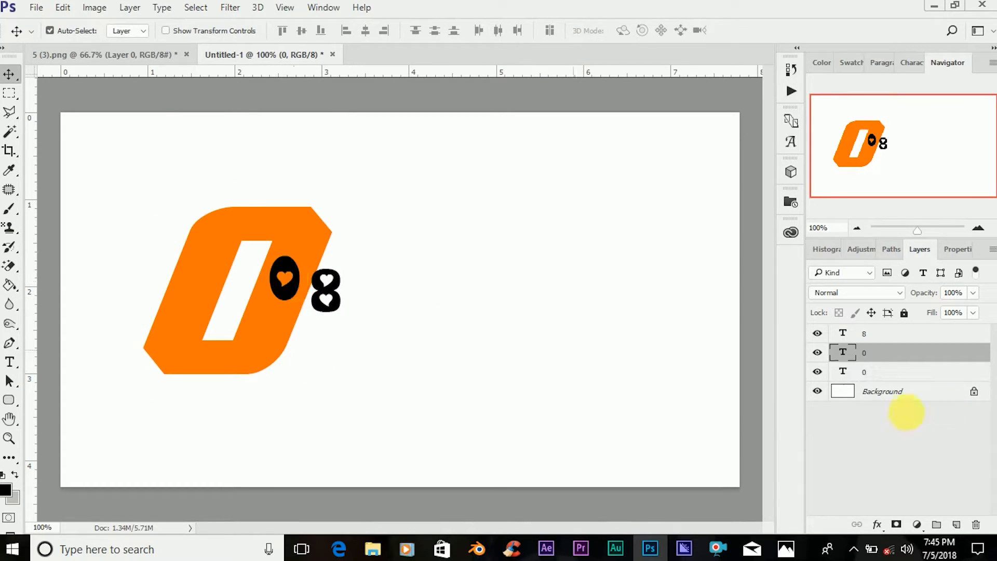
pyautogui.doubleClick(840, 349)
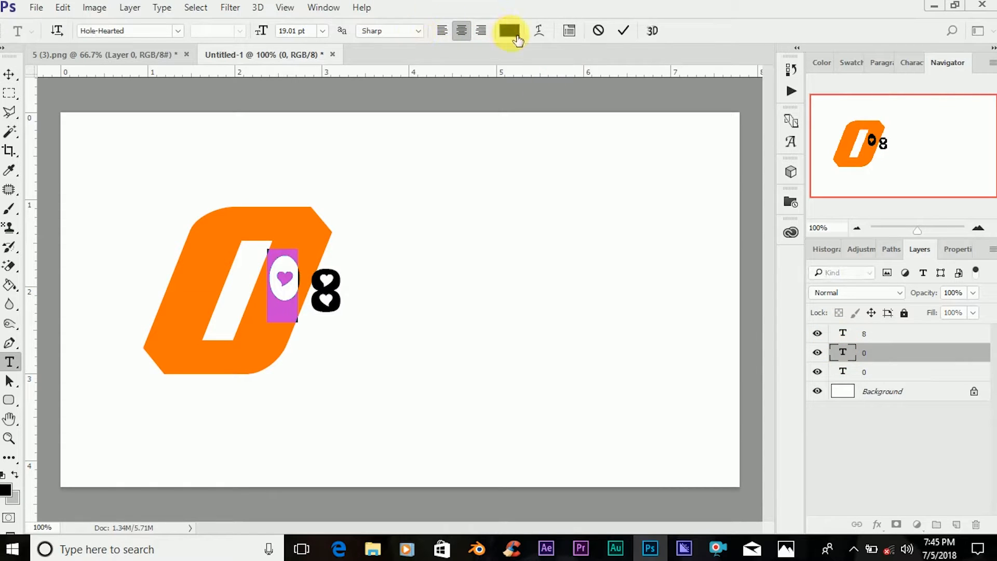
pyautogui.click(153, 32)
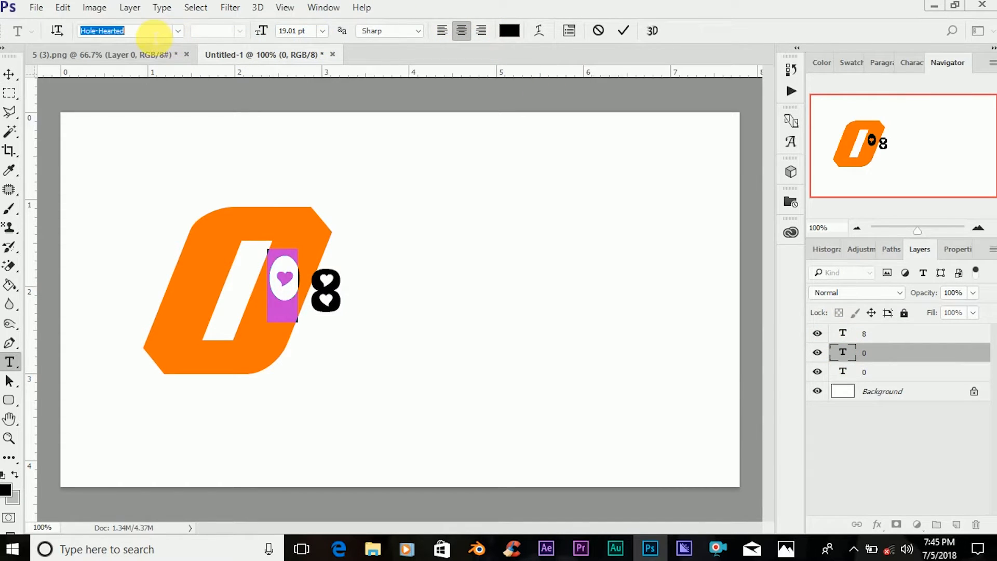
pyautogui.write('de')
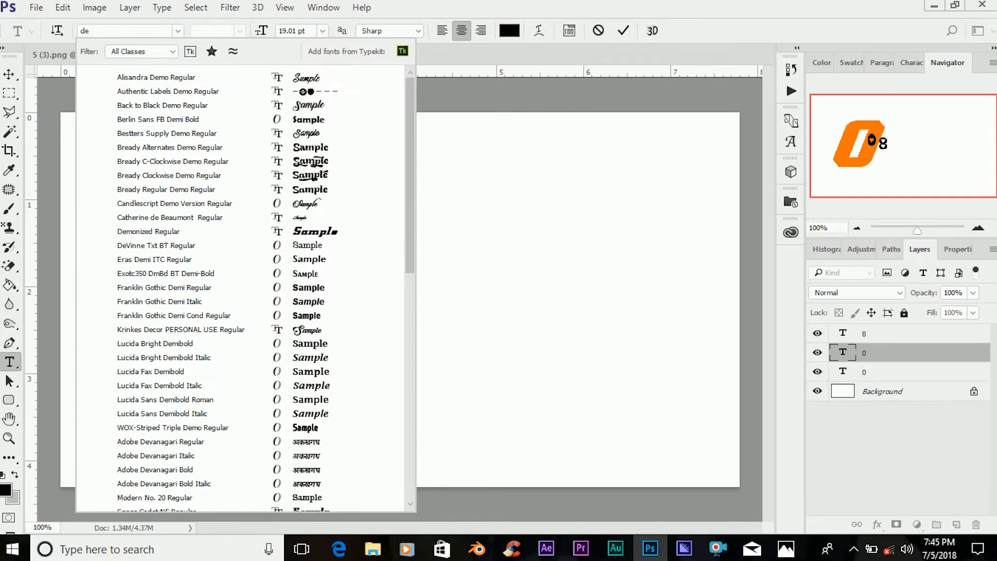
pyautogui.write('moni')
pyautogui.click(187, 77)
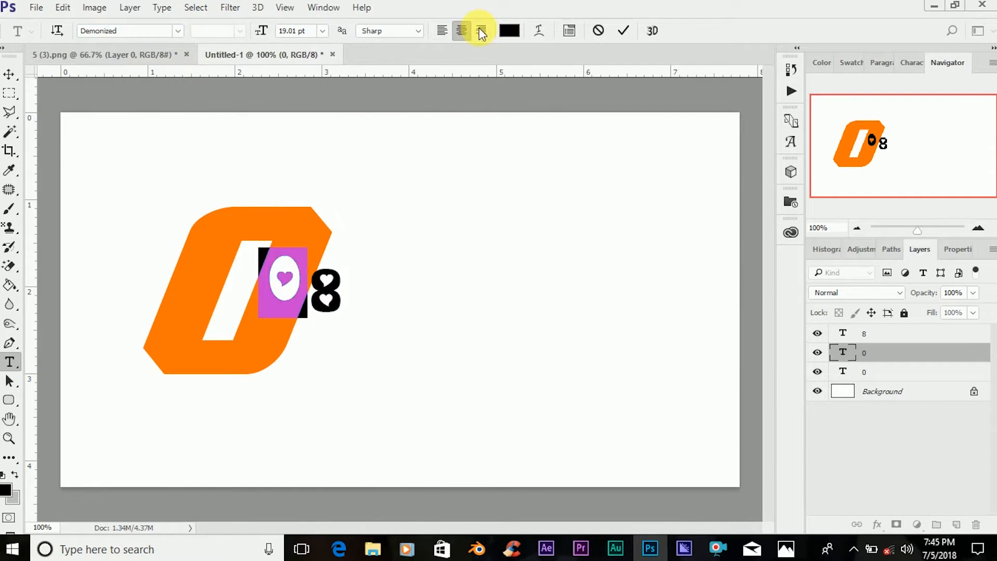
# Color the second 0 orange by sampling the color of the first 0.
pyautogui.click(510, 31)
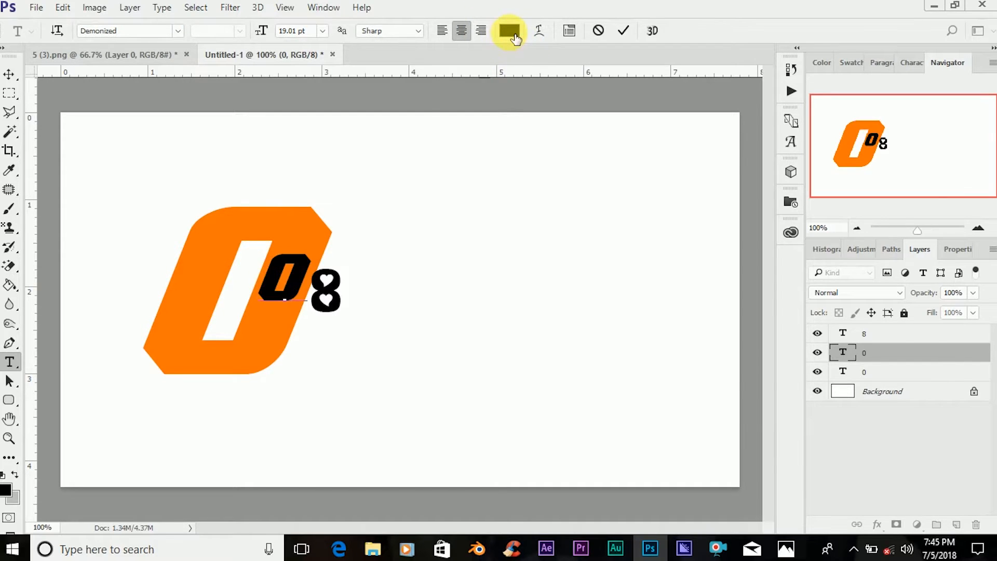
pyautogui.click(309, 237)
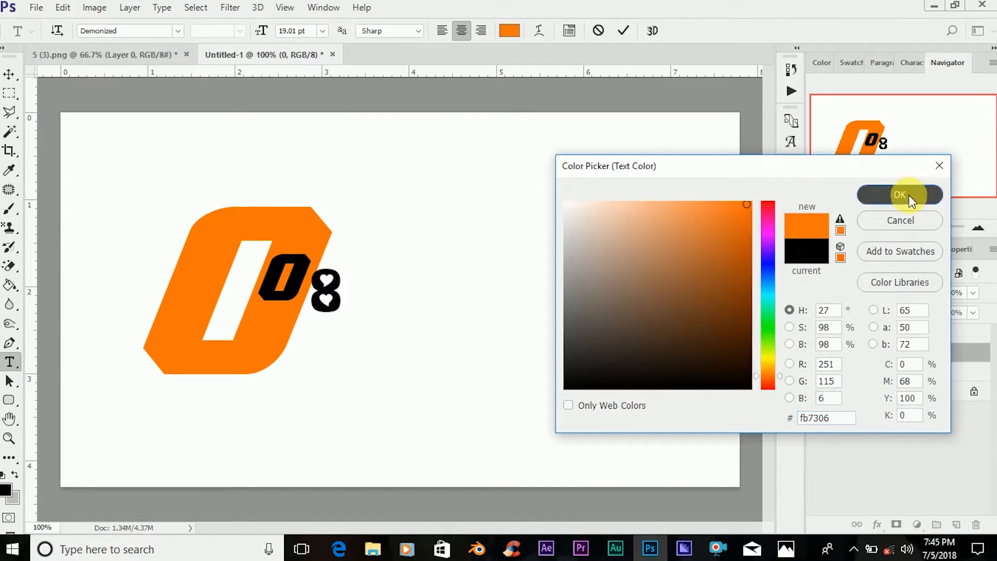
pyautogui.click(908, 195)
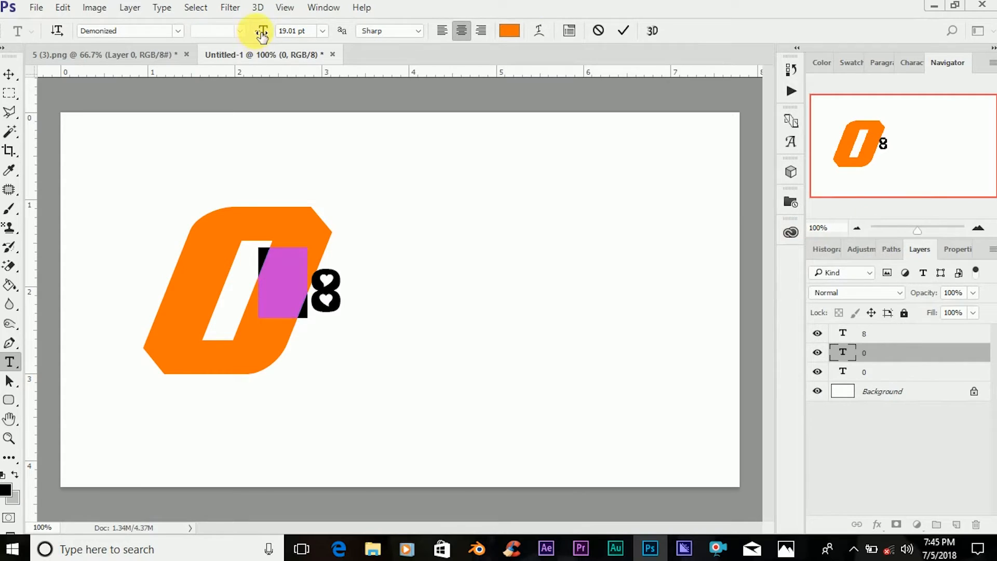
# Enlarge the second 0 to 72.01 pt and place it directly to the right of the first 0.
pyautogui.moveTo(267, 36); pyautogui.dragTo(303, 62)
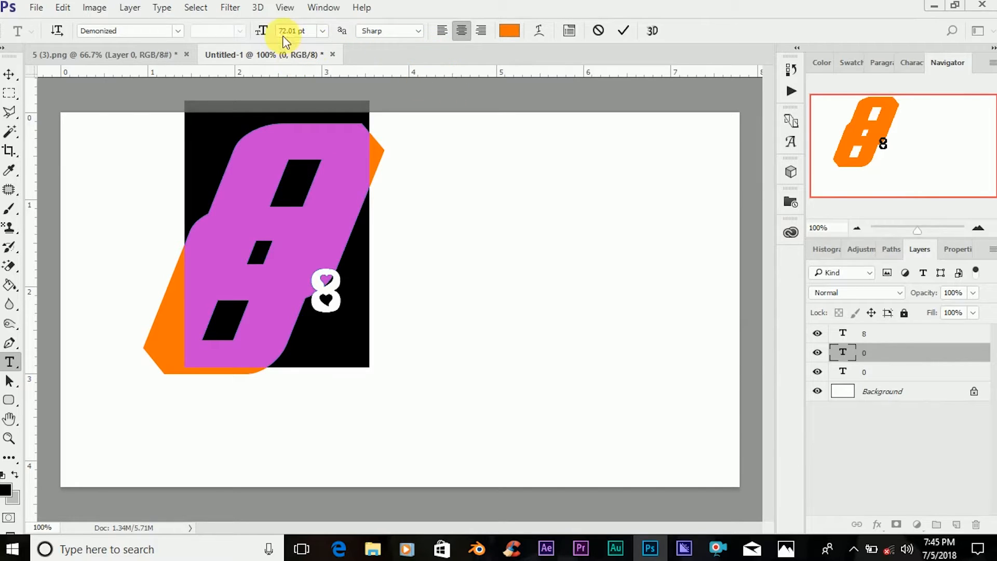
pyautogui.click(624, 32)
pyautogui.press('v')
pyautogui.moveTo(334, 201); pyautogui.dragTo(451, 286)
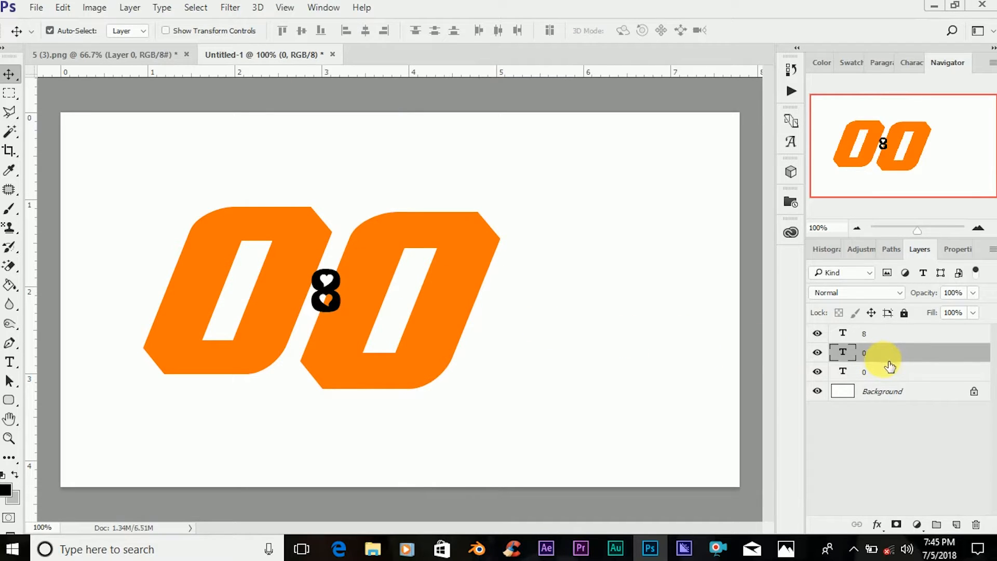
# Match the first 0's size to the second at 72.01 pt, and nudge the second 0 slightly up and left beside it.
pyautogui.doubleClick(845, 355)
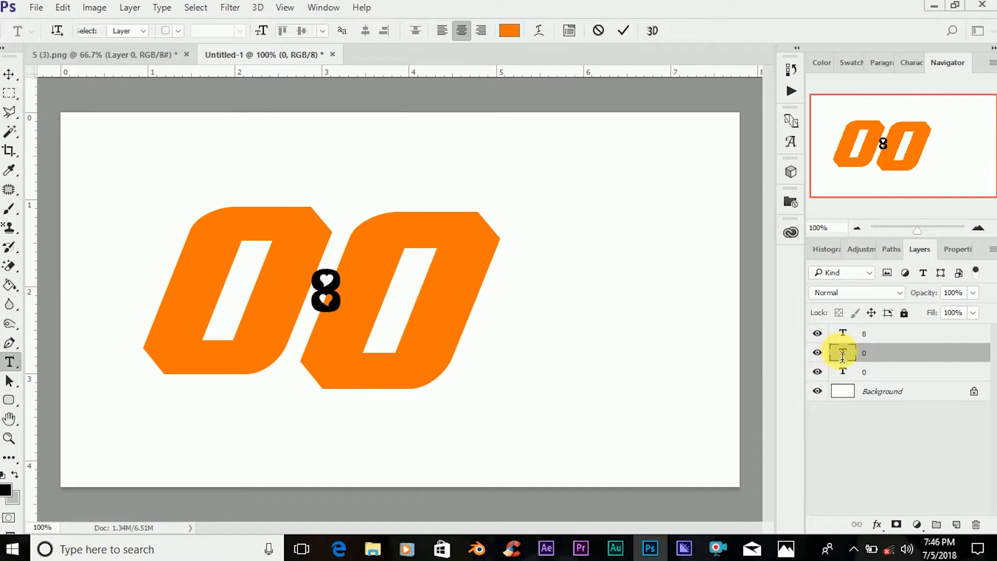
pyautogui.click(627, 32)
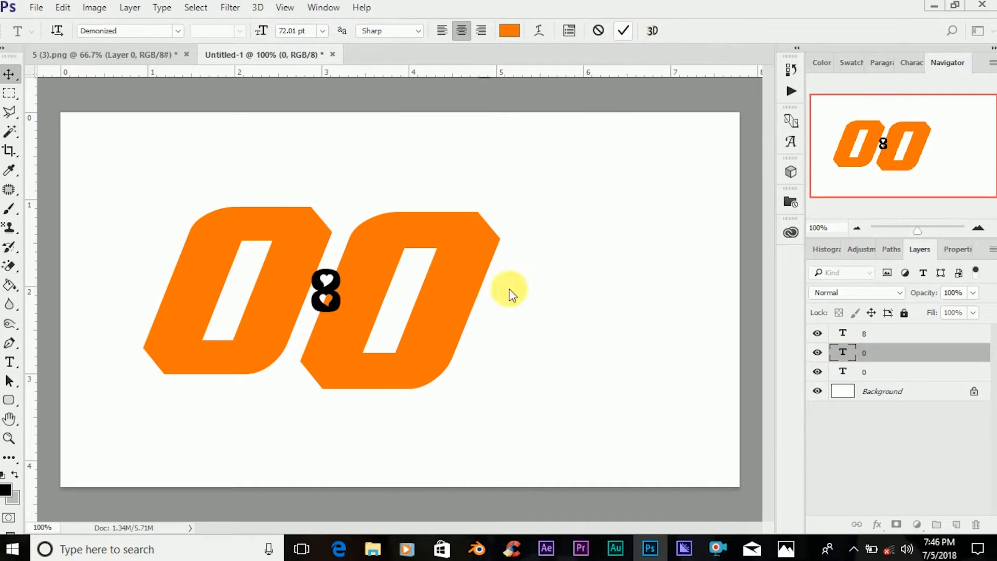
pyautogui.click(845, 373)
pyautogui.doubleClick(845, 373)
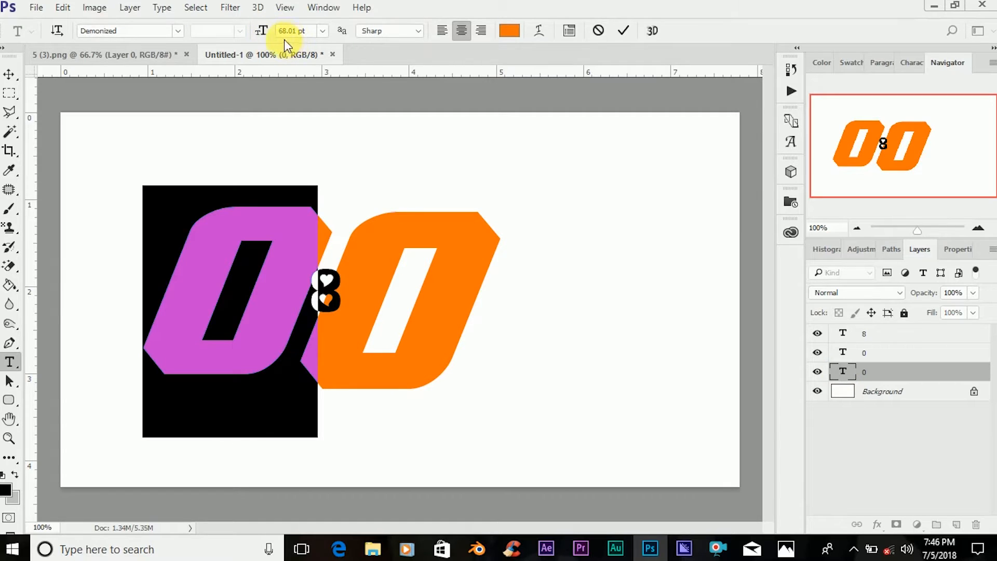
pyautogui.moveTo(287, 33); pyautogui.dragTo(252, 33)
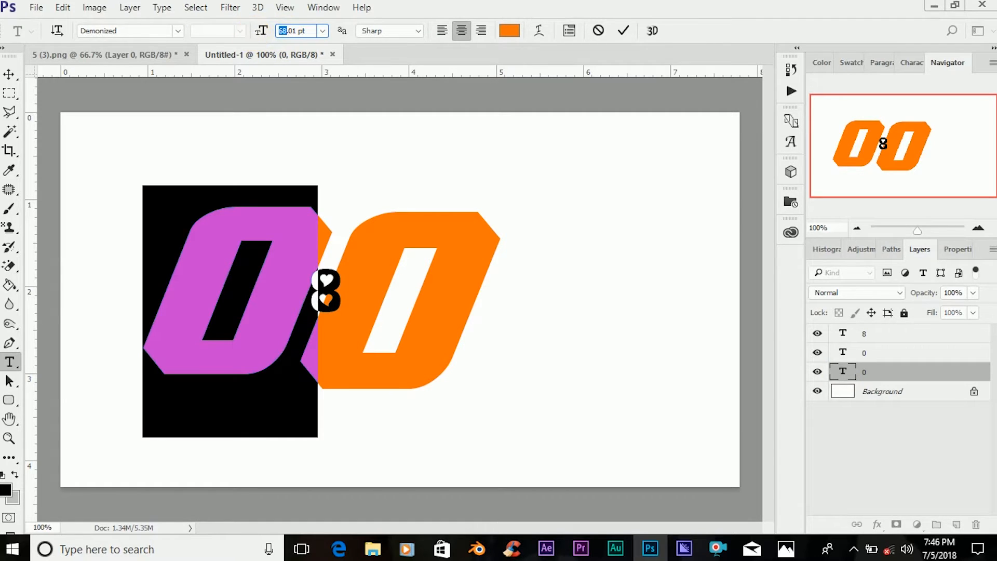
pyautogui.write('72')
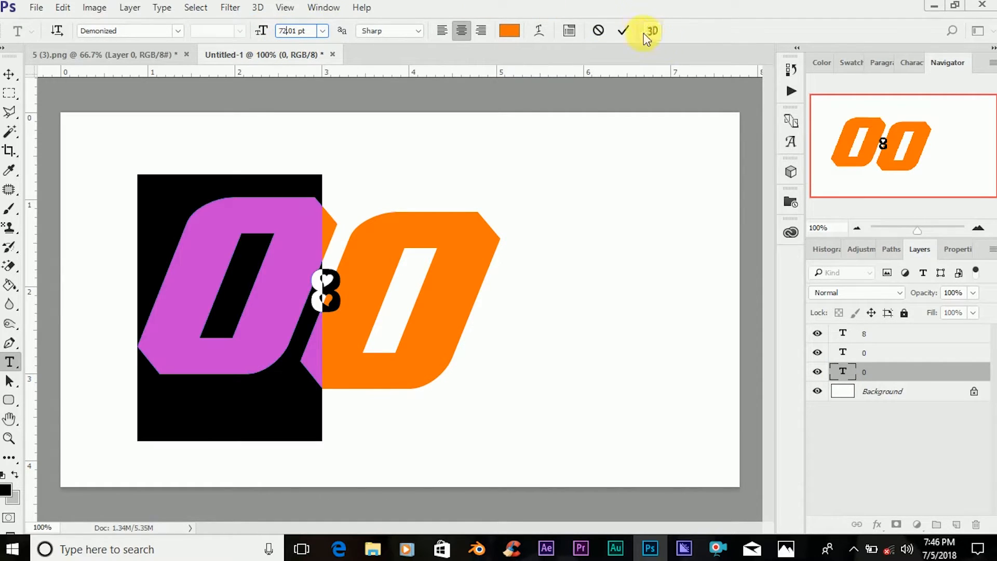
pyautogui.click(624, 32)
pyautogui.press('v')
pyautogui.moveTo(449, 298); pyautogui.dragTo(443, 293)
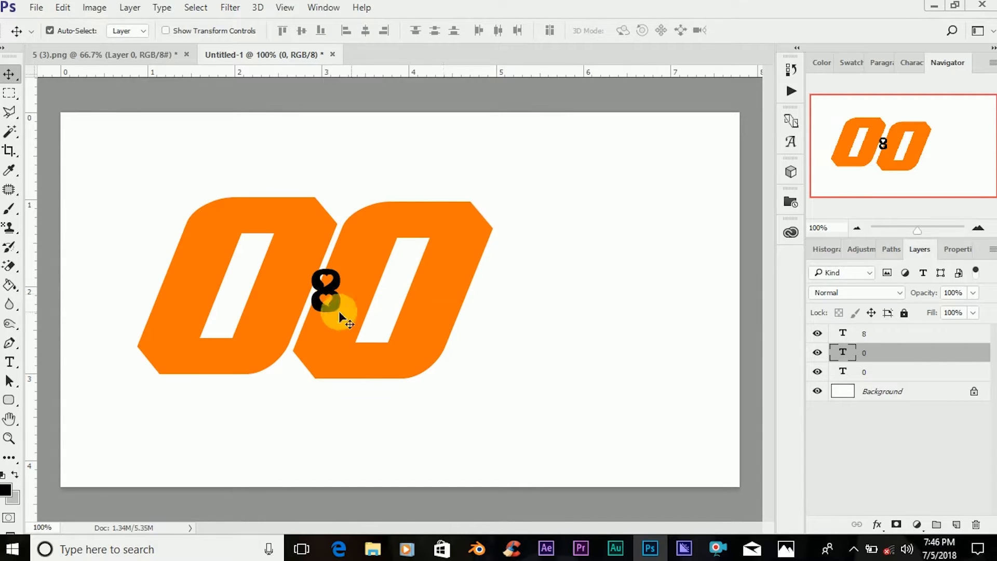
# Color the 8 orange by sampling the color of the second 0.
pyautogui.click(331, 303)
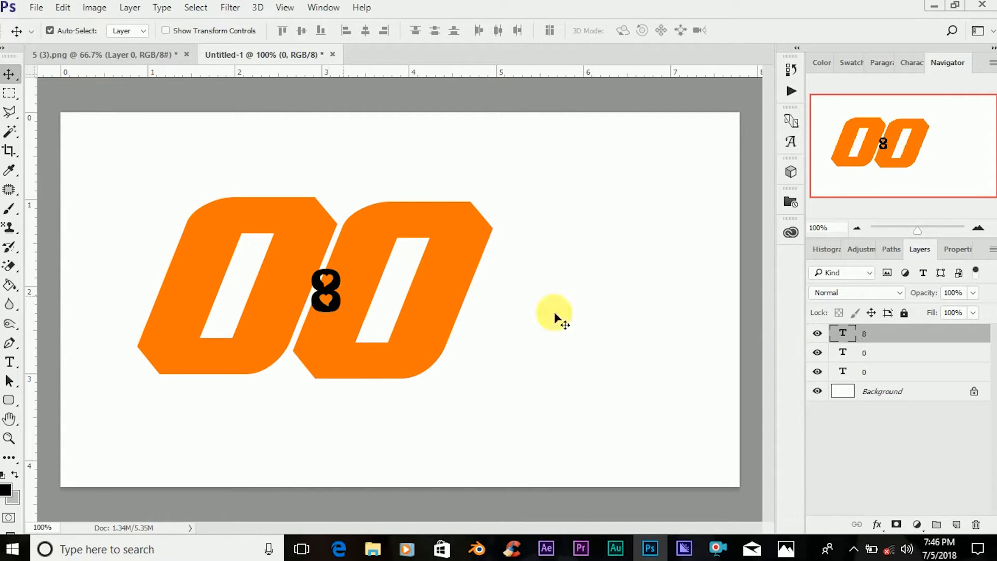
pyautogui.doubleClick(845, 335)
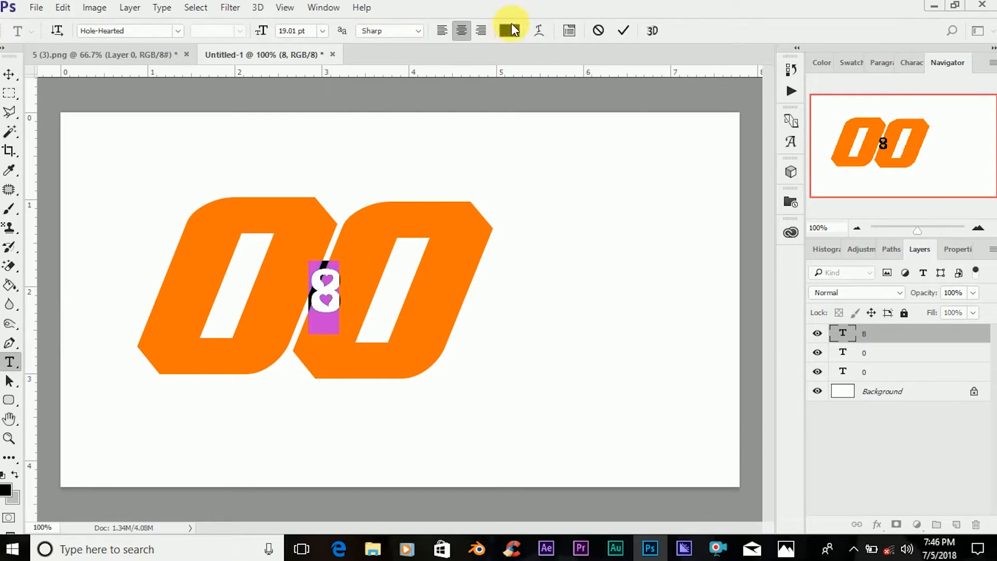
pyautogui.click(510, 30)
pyautogui.click(465, 316)
pyautogui.click(885, 195)
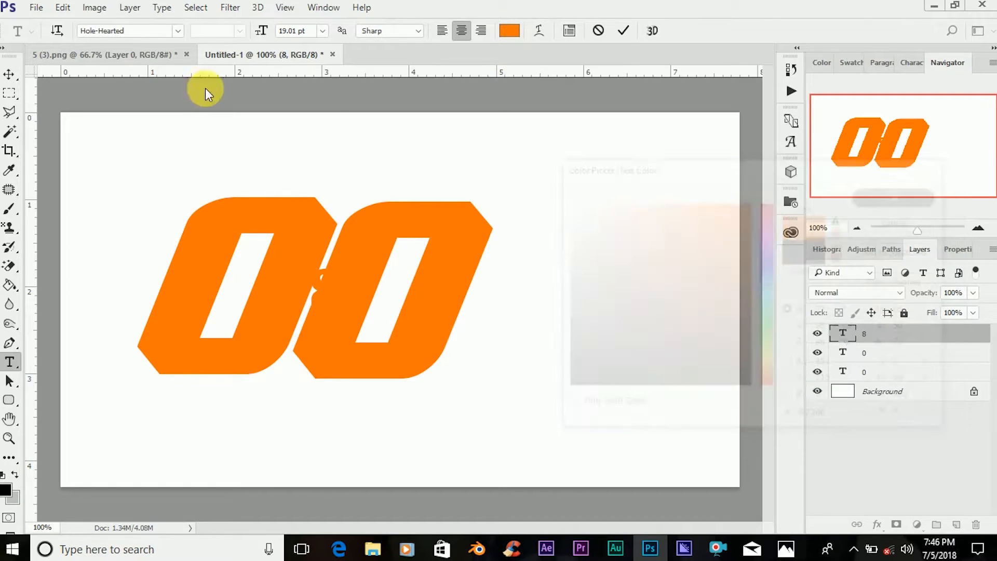
# Change the 8's font to Demonized.
pyautogui.click(178, 30)
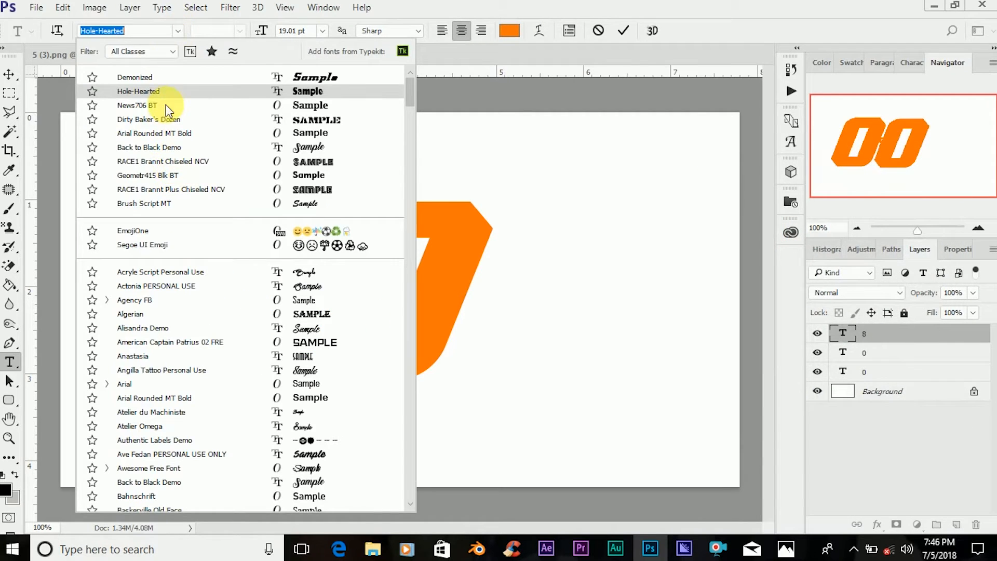
pyautogui.click(170, 77)
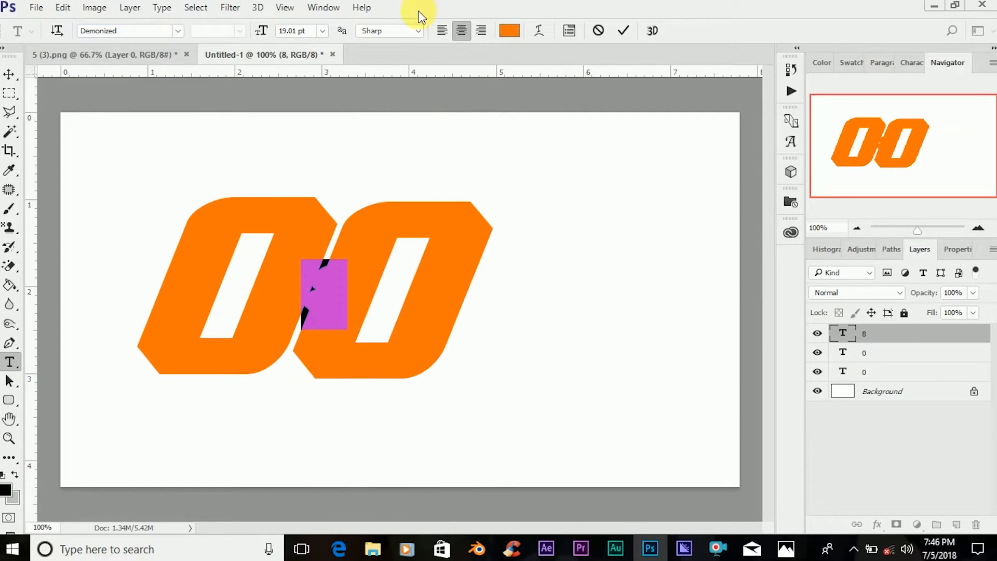
pyautogui.click(296, 31)
pyautogui.moveTo(293, 30); pyautogui.dragTo(282, 32)
pyautogui.write('7')
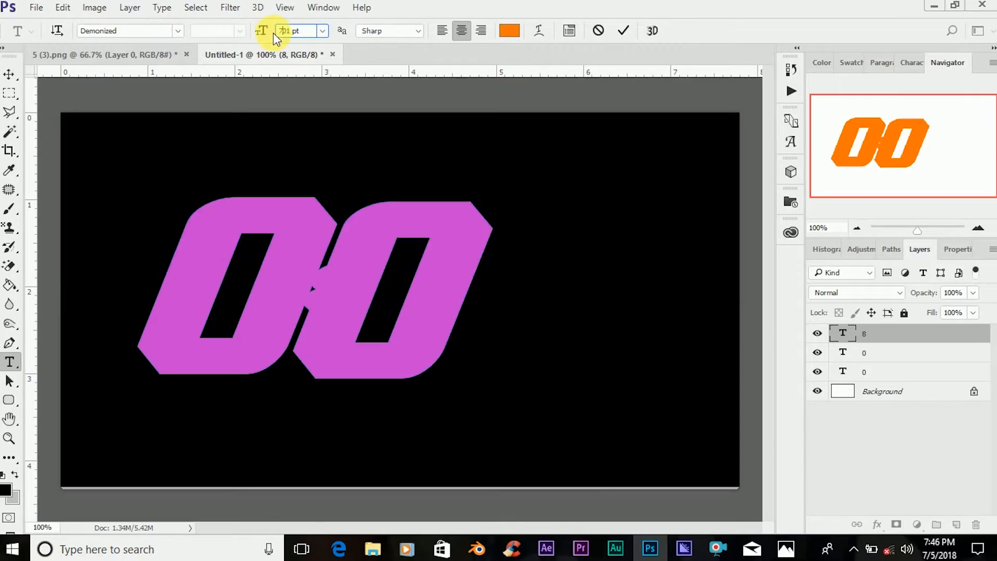
pyautogui.write('2')
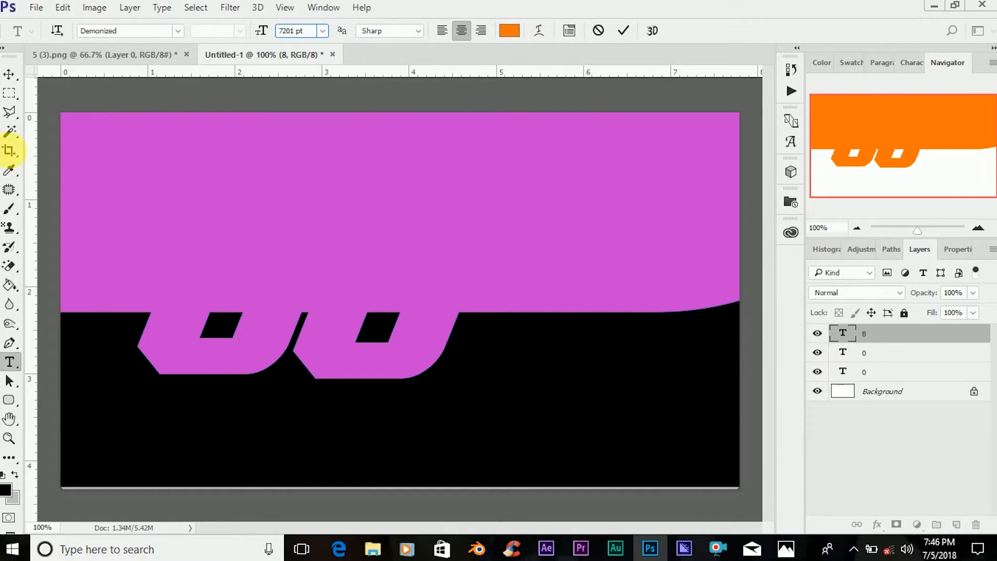
pyautogui.click(628, 30)
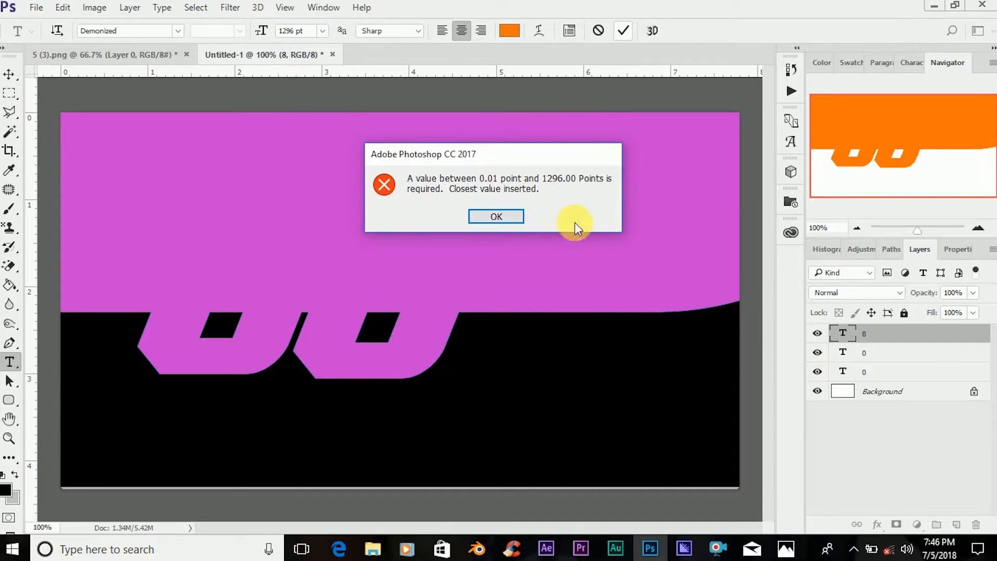
pyautogui.click(501, 218)
pyautogui.hotkey('ctrl', 'h')
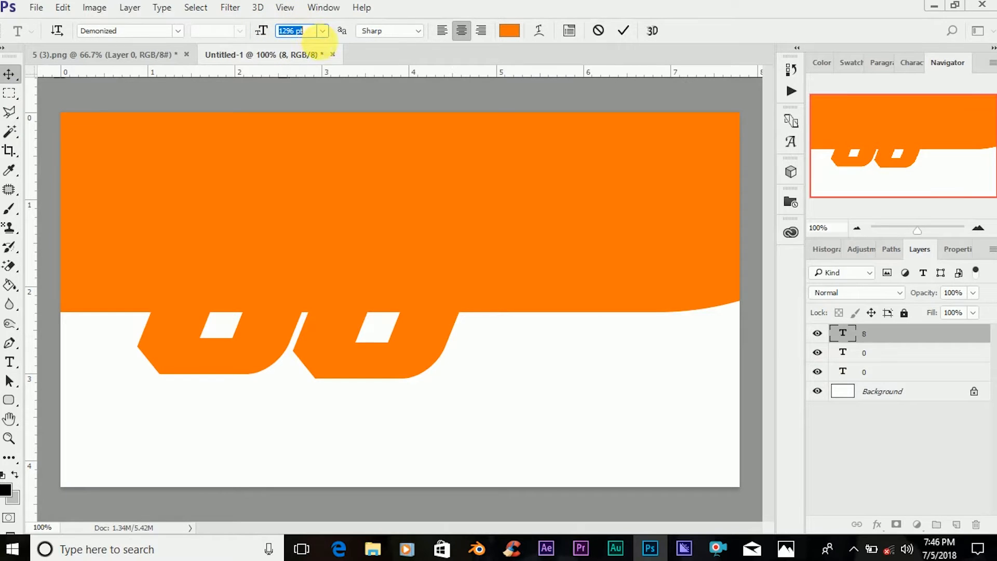
pyautogui.hotkey('ctrl', 'Return')
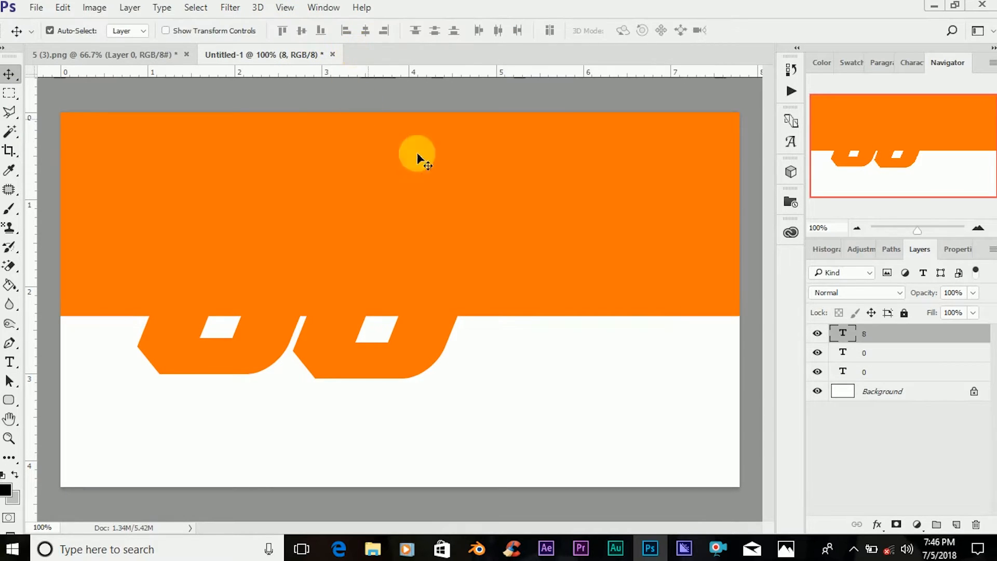
# Set the 8's size to 72 pt and place it directly to the right of the second 0.
pyautogui.doubleClick(846, 334)
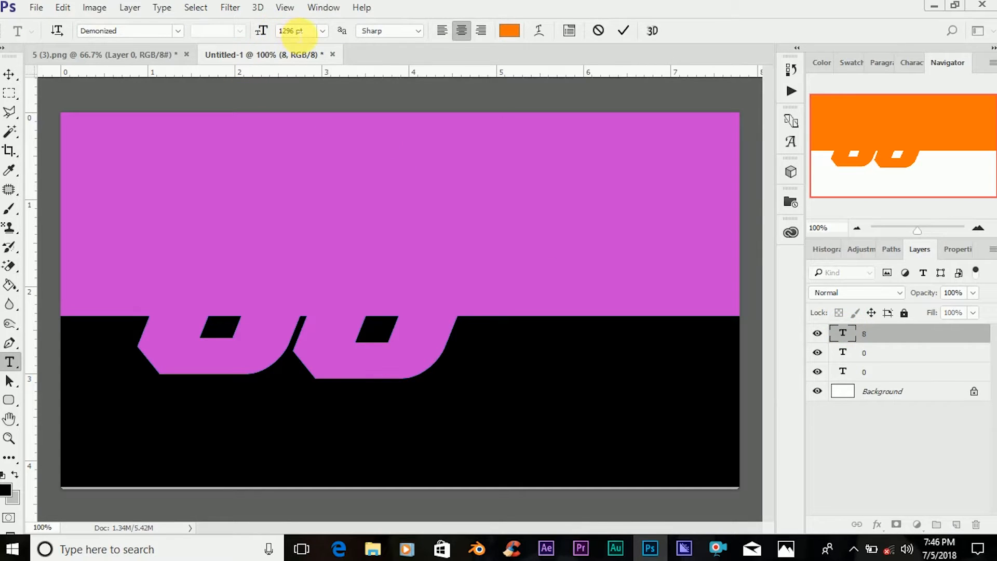
pyautogui.moveTo(295, 31); pyautogui.dragTo(250, 33)
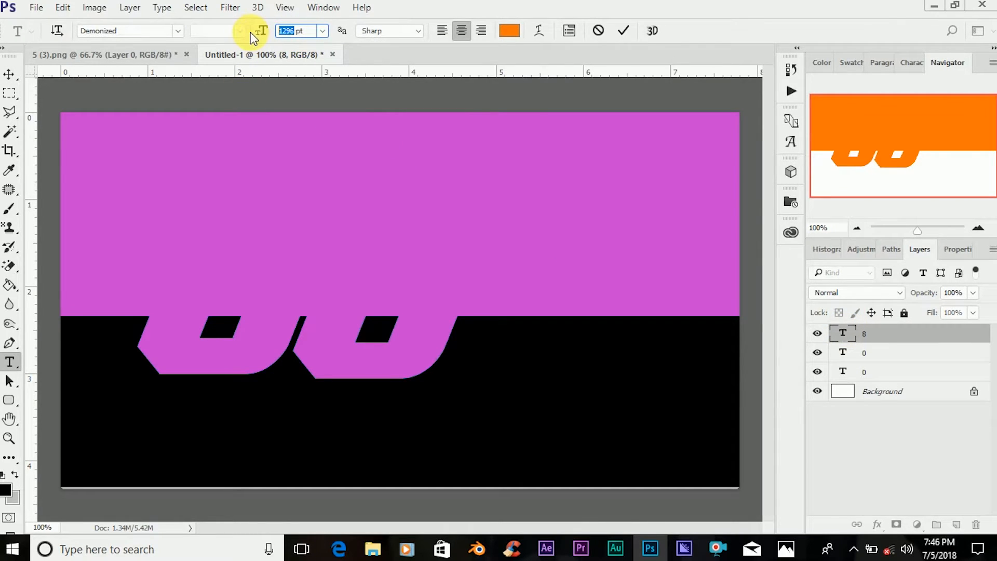
pyautogui.write('7')
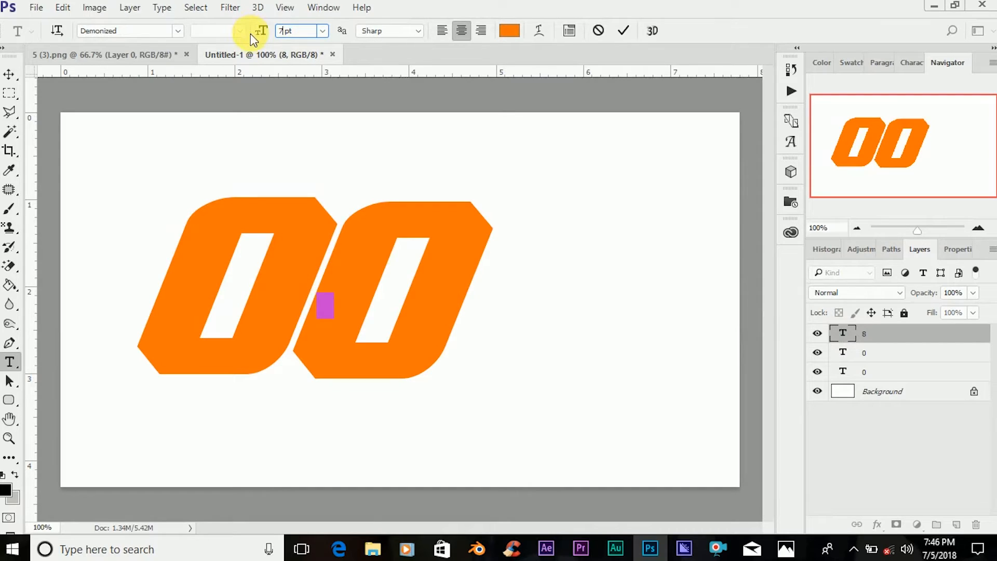
pyautogui.write('2')
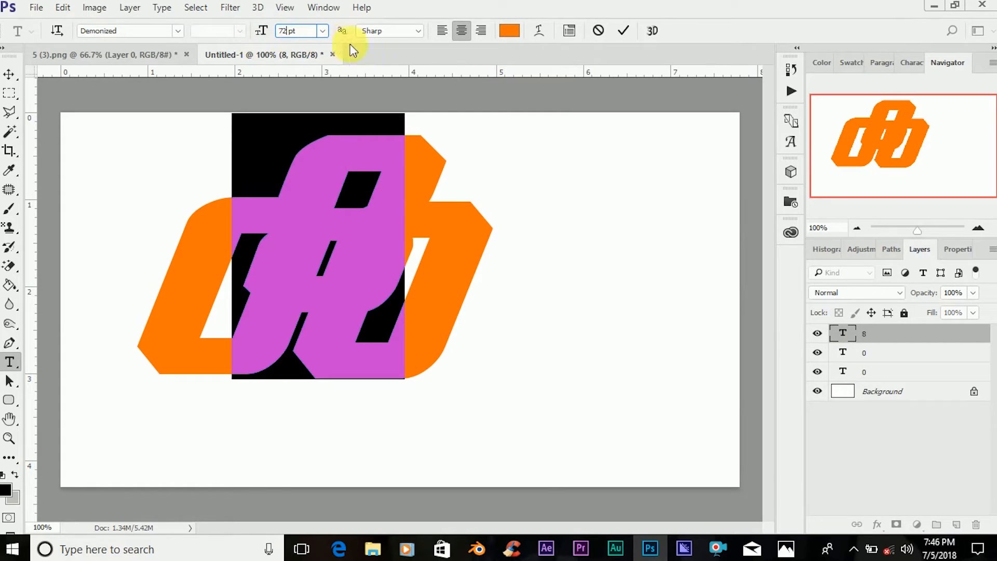
pyautogui.click(627, 33)
pyautogui.press('v')
pyautogui.moveTo(421, 169); pyautogui.dragTo(624, 247)
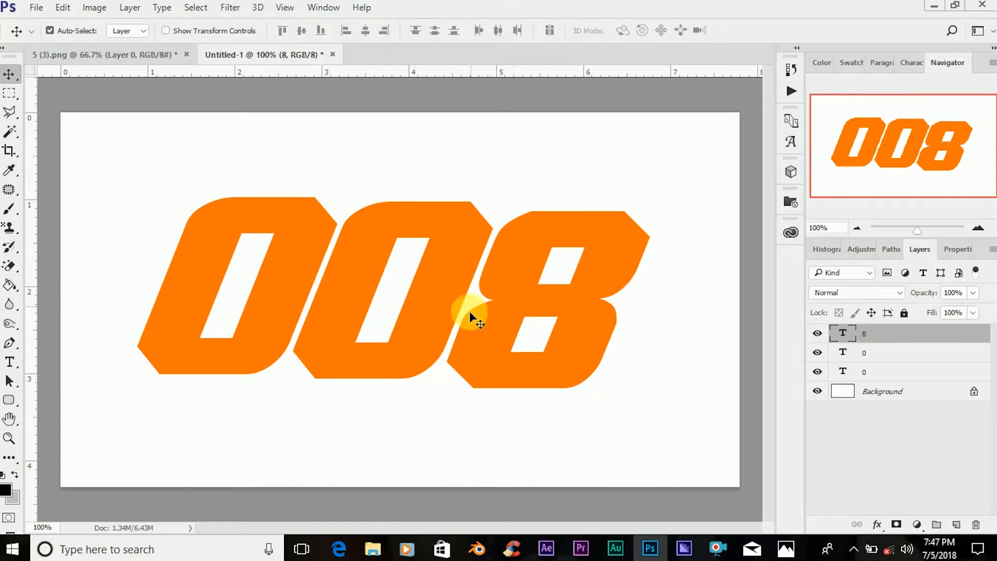
# Raise the 8 level with the second 0 and nudge it sideways to leave a narrow gap between them.
pyautogui.moveTo(575, 319); pyautogui.dragTo(593, 314)
pyautogui.press('Left')
pyautogui.press('Left')
pyautogui.press('Left')
pyautogui.press('Left')
pyautogui.press('Left')
pyautogui.press('Left')
pyautogui.press('Left')
pyautogui.press('Left')
pyautogui.press('Left')
pyautogui.press('Left')
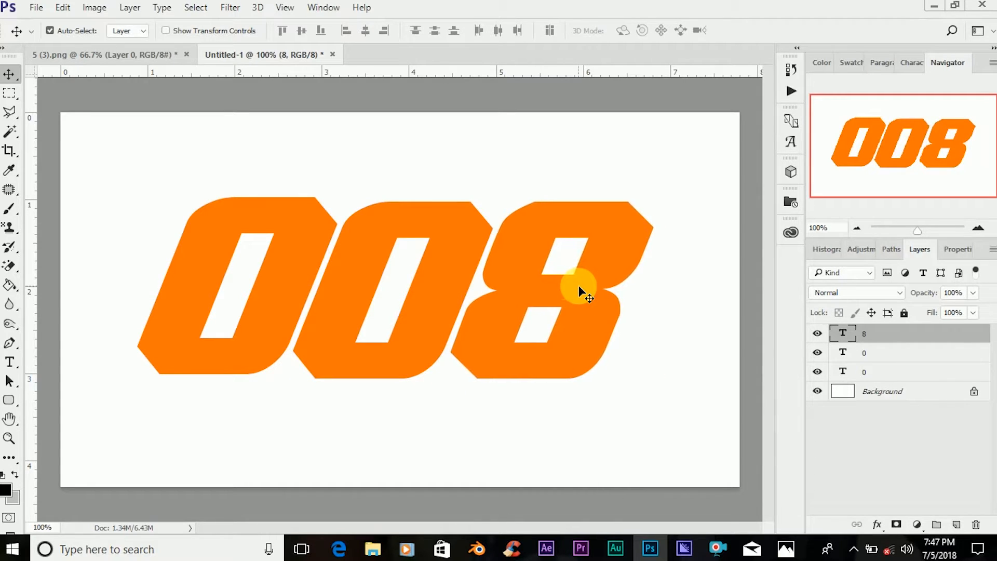
pyautogui.press('Right')
pyautogui.press('Right')
pyautogui.press('Right')
# Scale all three digit layers together to about 104% and shift them left on the canvas.
pyautogui.keyDown('ctrl'); pyautogui.click(891, 374); pyautogui.keyUp('ctrl')
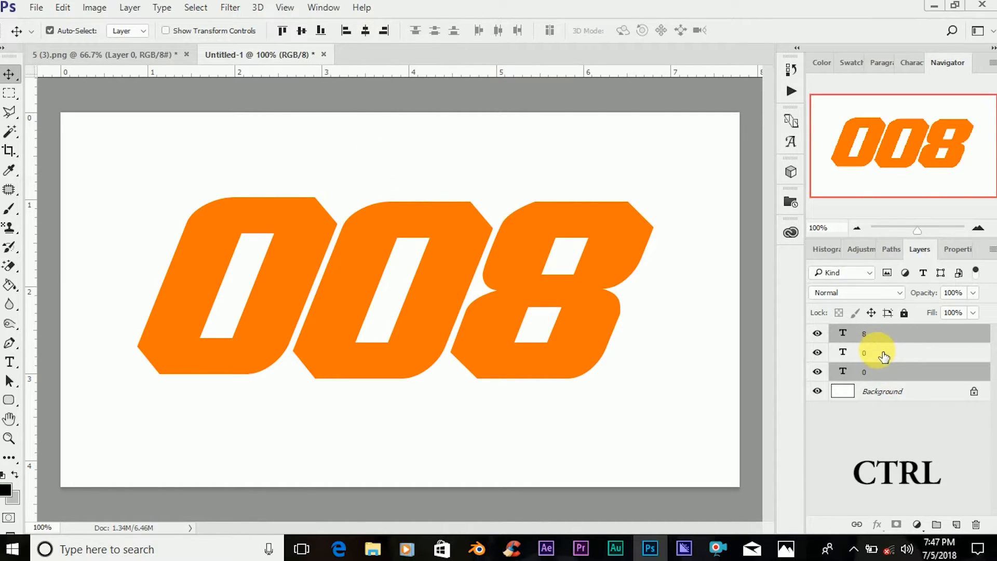
pyautogui.keyDown('shift'); pyautogui.click(884, 358); pyautogui.keyUp('shift')
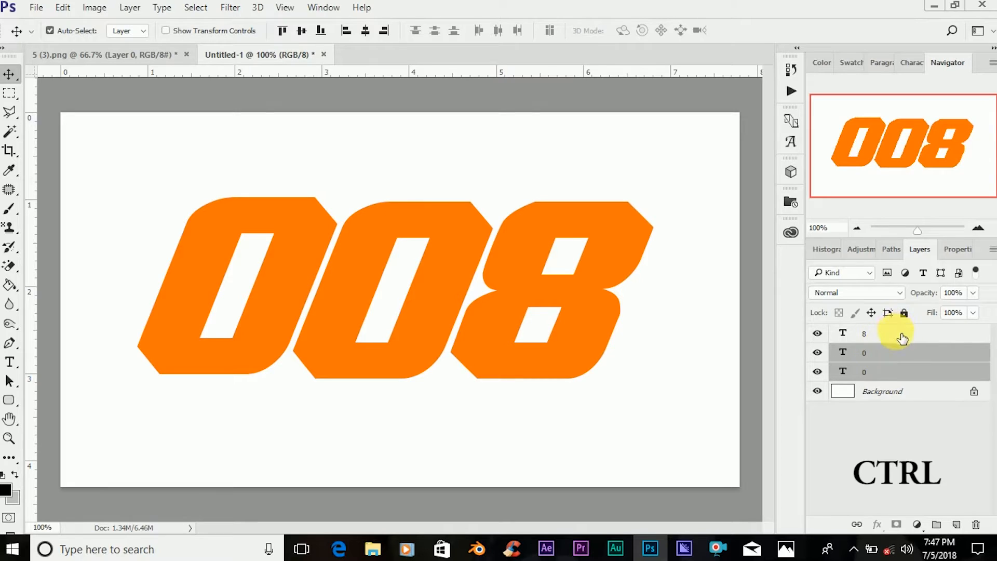
pyautogui.keyDown('ctrl'); pyautogui.click(902, 338); pyautogui.keyUp('ctrl')
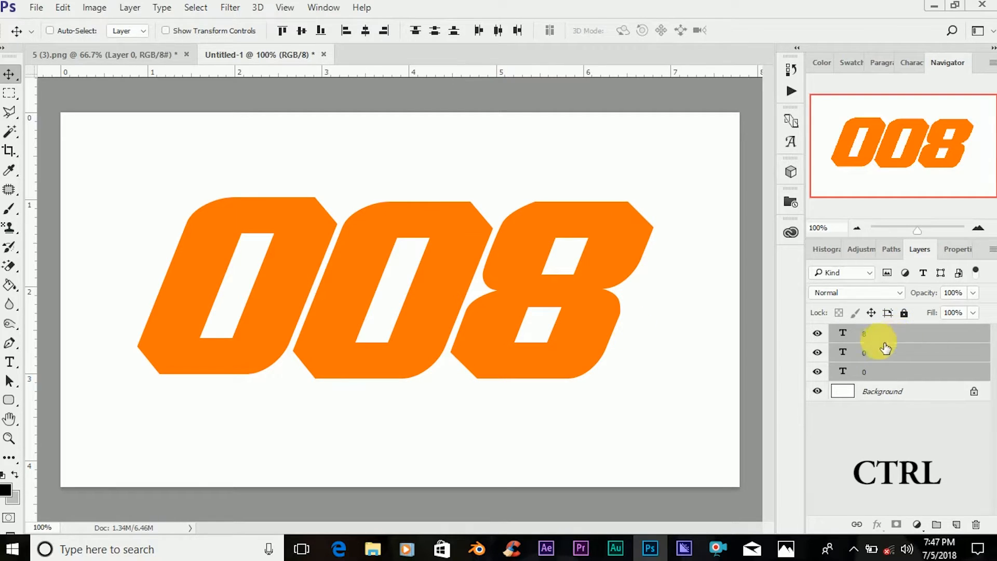
pyautogui.hotkey('ctrl', 't')
pyautogui.moveTo(450, 310); pyautogui.dragTo(426, 309)
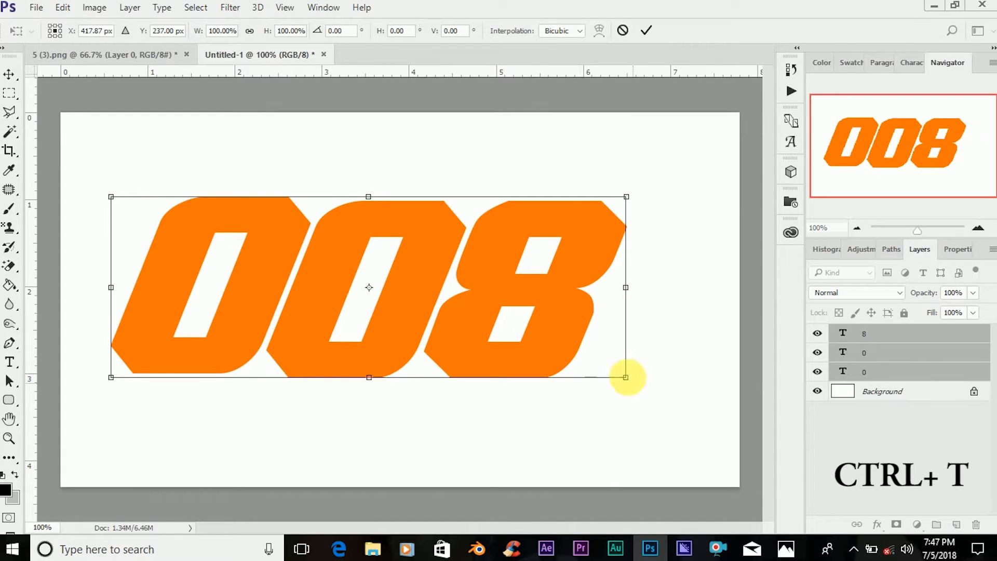
pyautogui.moveTo(629, 381); pyautogui.dragTo(642, 401)
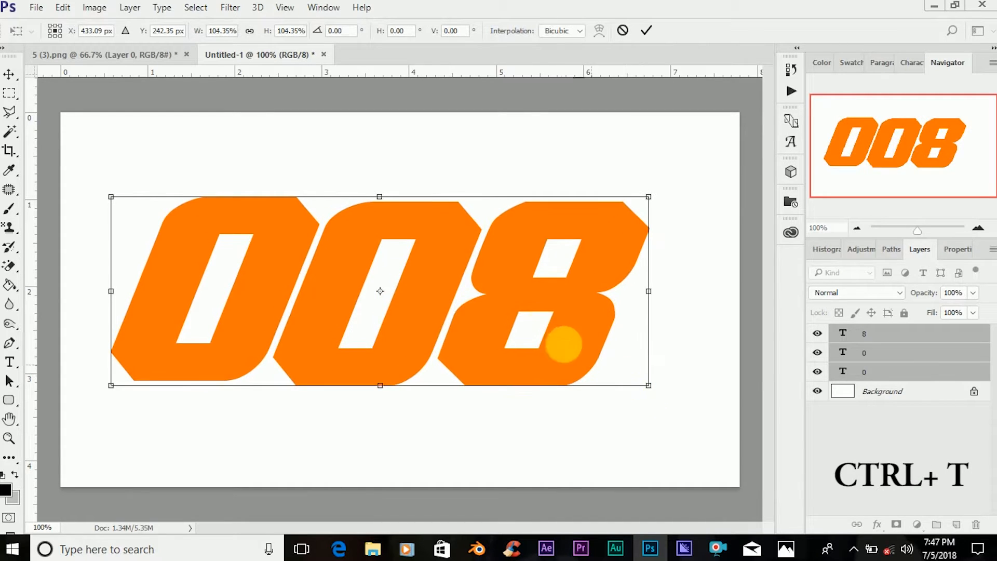
pyautogui.moveTo(549, 306); pyautogui.dragTo(535, 305)
pyautogui.click(646, 30)
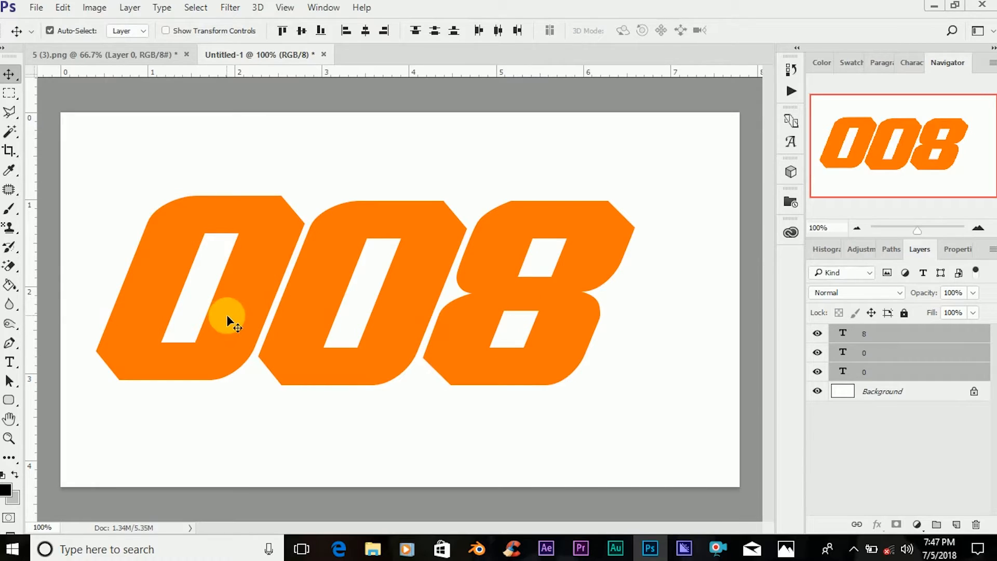
# Nudge the first 0 slightly down toward the level of the other digits.
pyautogui.click(930, 378)
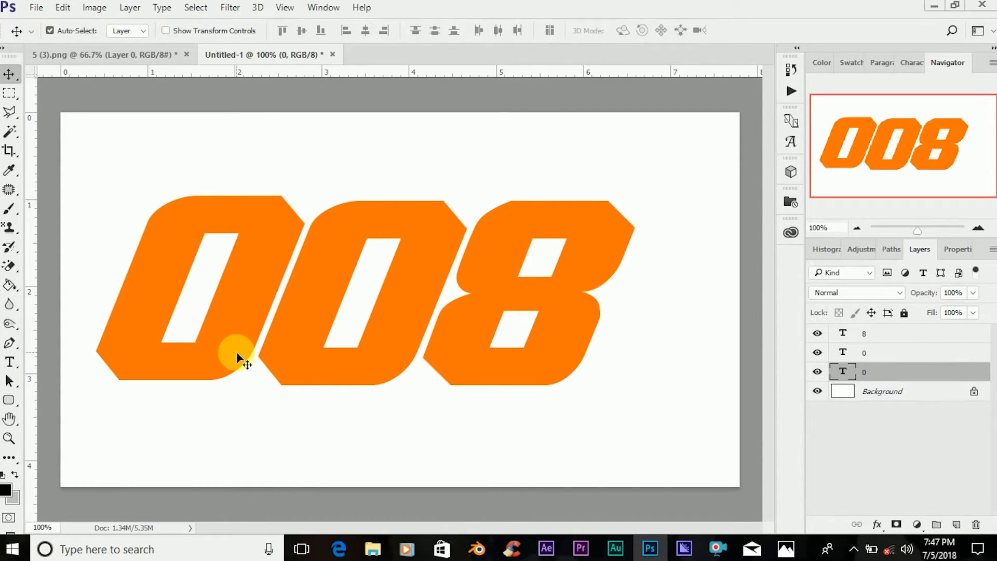
pyautogui.press('Down')
pyautogui.press('Down')
pyautogui.press('Down')
pyautogui.press('Down')
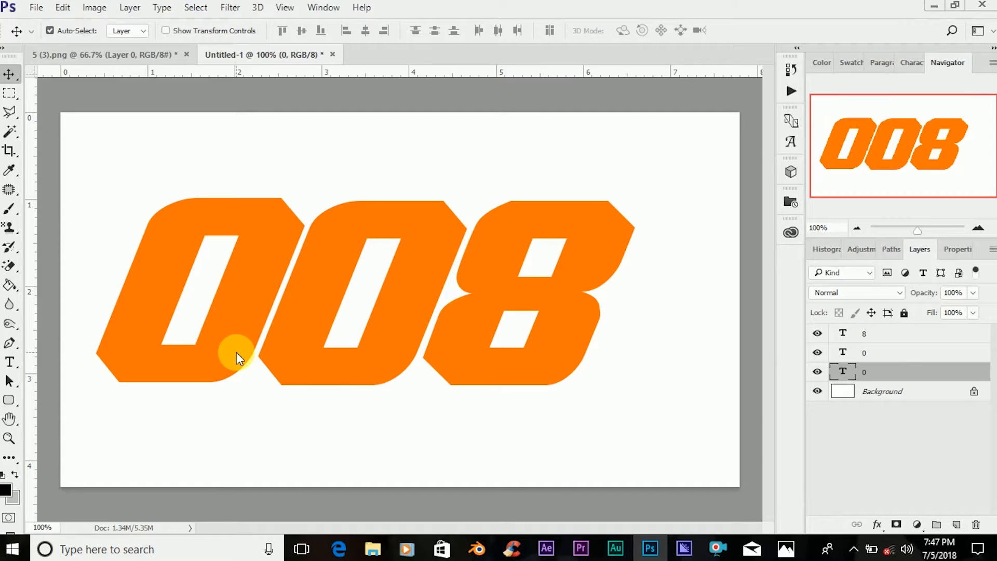
pyautogui.press('Down')
pyautogui.press('Down')
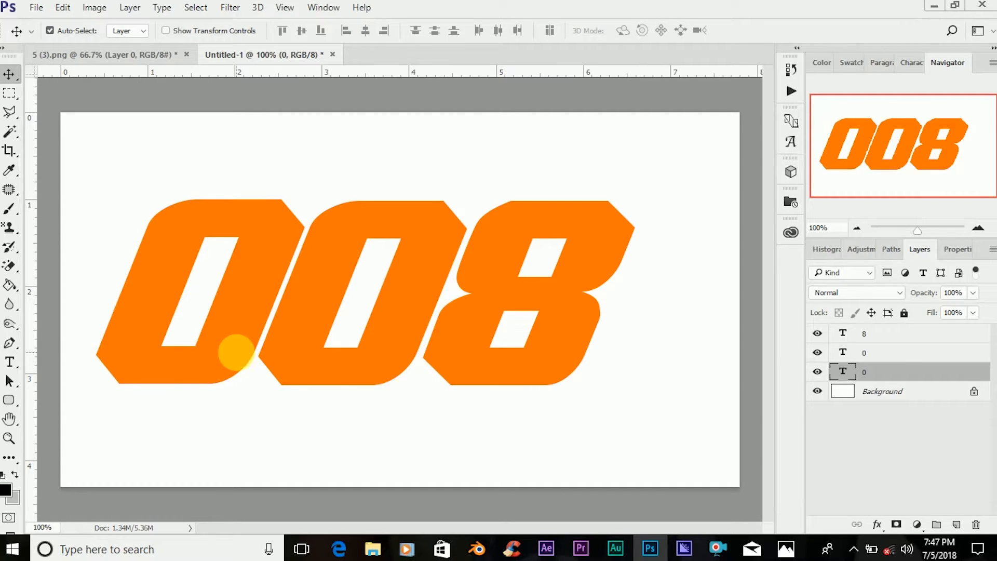
pyautogui.press('Up')
pyautogui.press('Up')
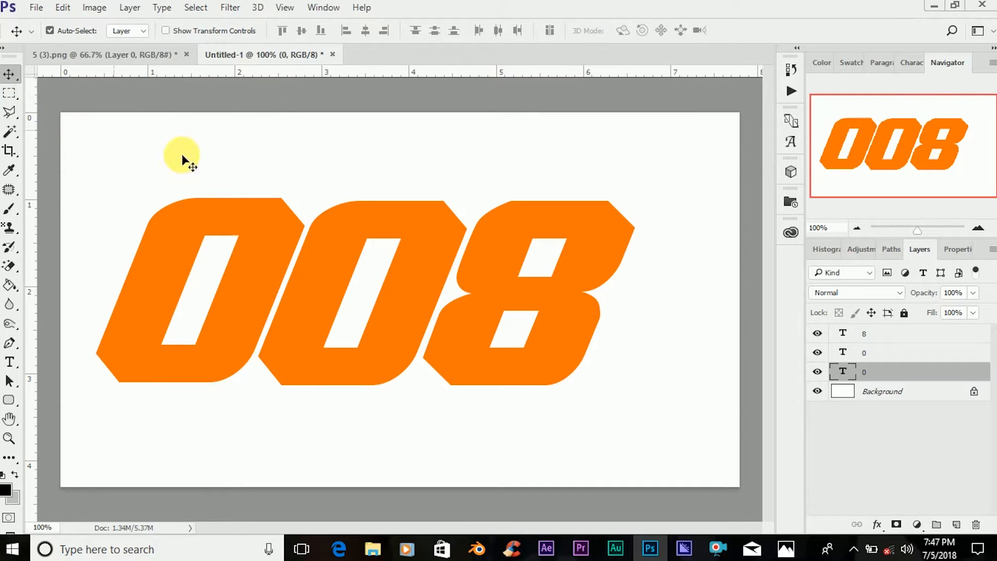
# Add a # as a separate text layer above the first 0 and move it to the top of the layer stack.
pyautogui.click(11, 364)
pyautogui.click(149, 147)
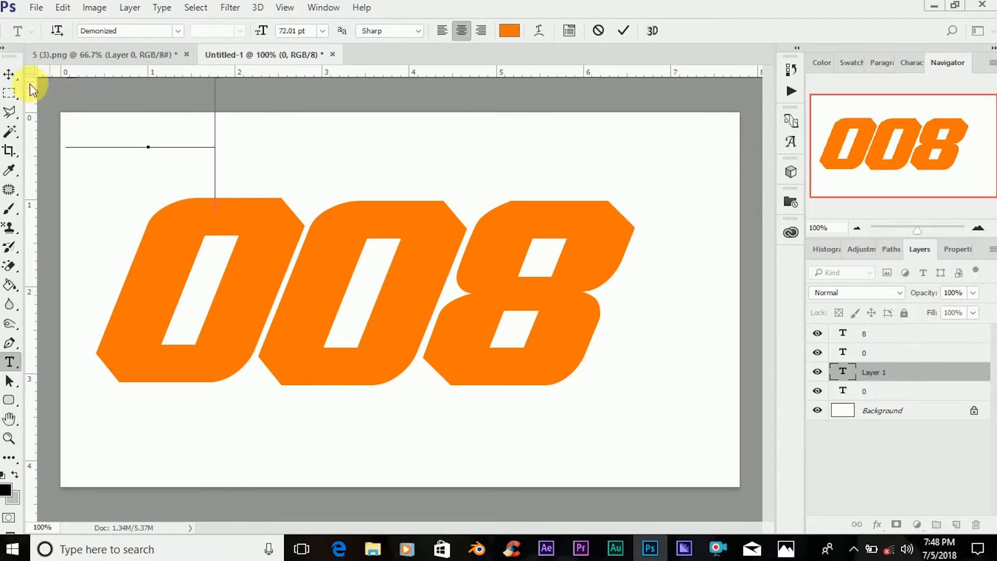
pyautogui.click(9, 75)
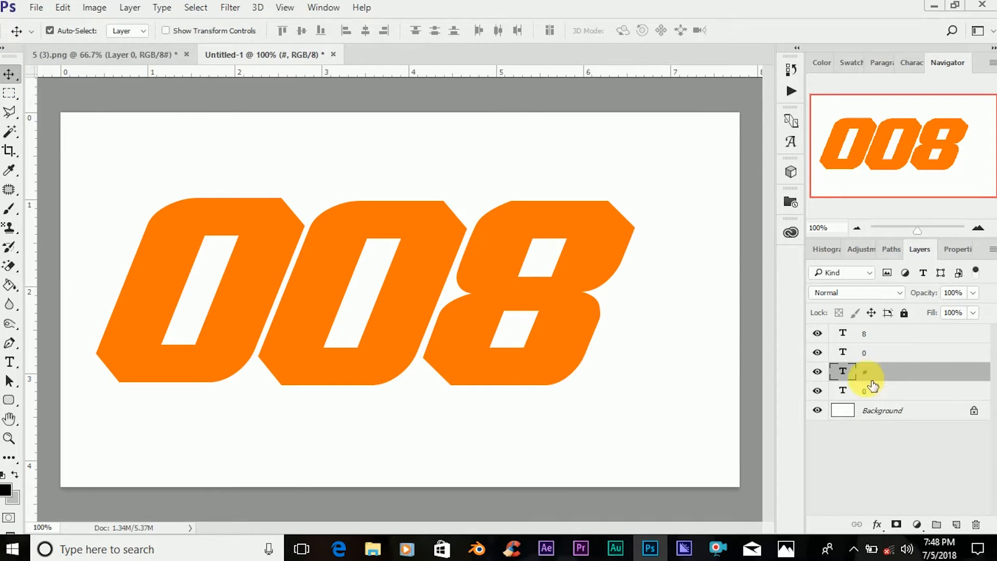
pyautogui.moveTo(875, 354); pyautogui.dragTo(883, 336)
# Change the # to the News706 BT font and move it over the upper left of the first 0.
pyautogui.doubleClick(843, 333)
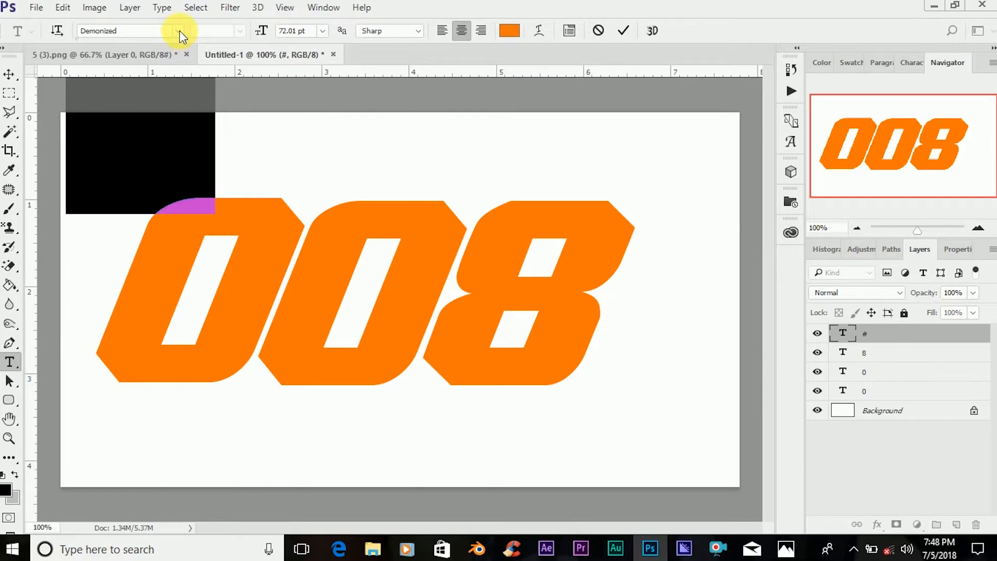
pyautogui.click(179, 31)
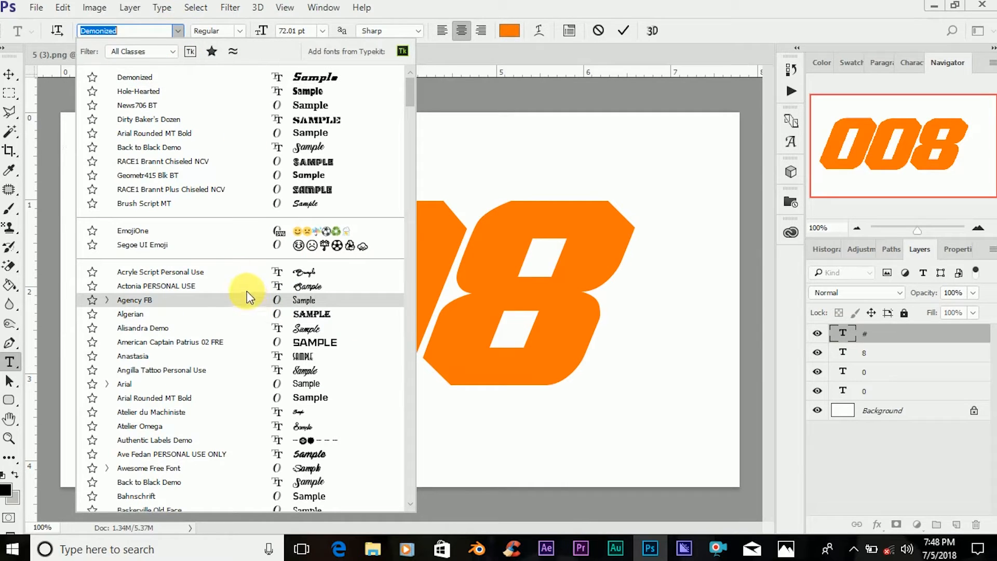
pyautogui.click(223, 108)
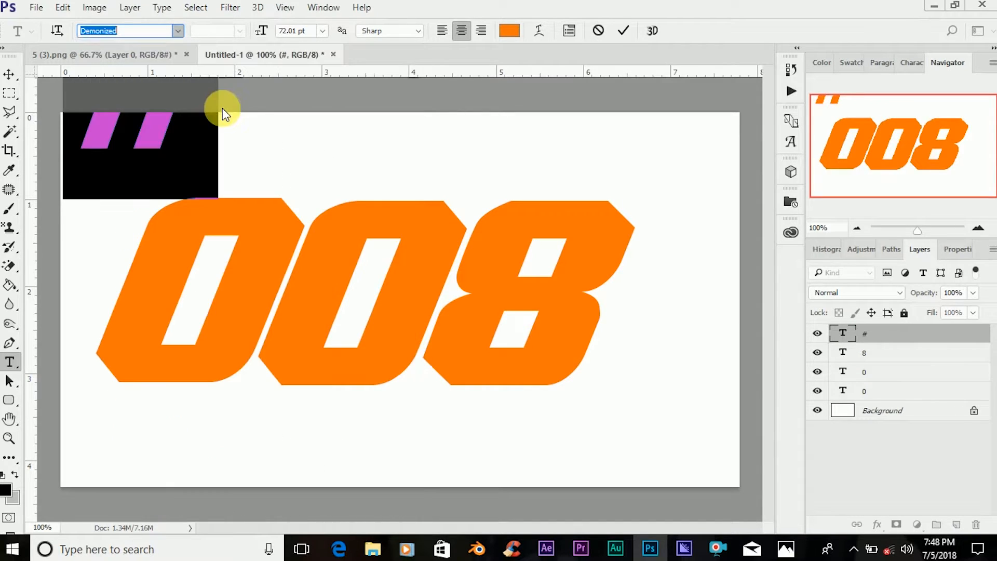
pyautogui.click(9, 76)
pyautogui.moveTo(179, 189); pyautogui.dragTo(196, 246)
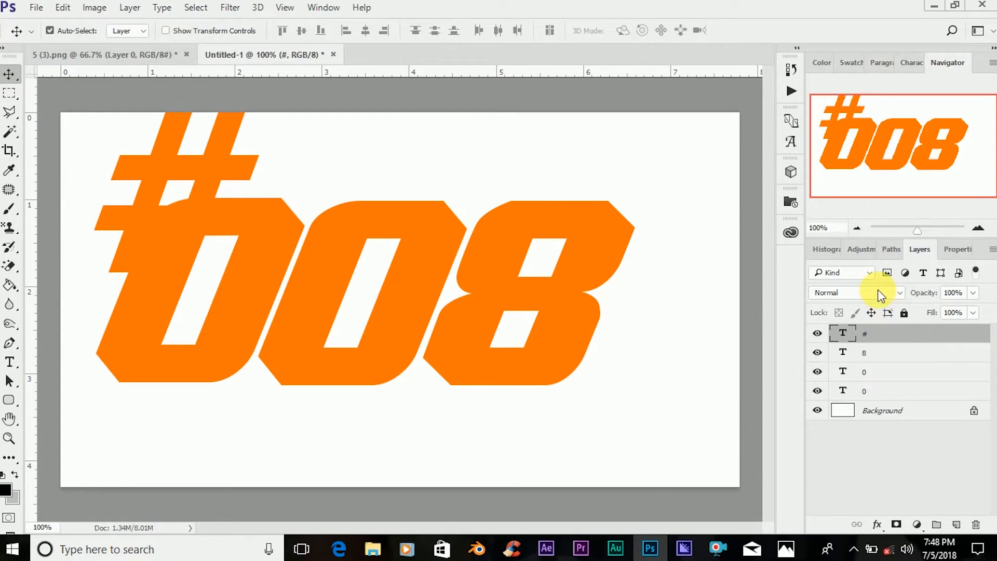
# Reduce the # to 43.01 pt.
pyautogui.doubleClick(843, 333)
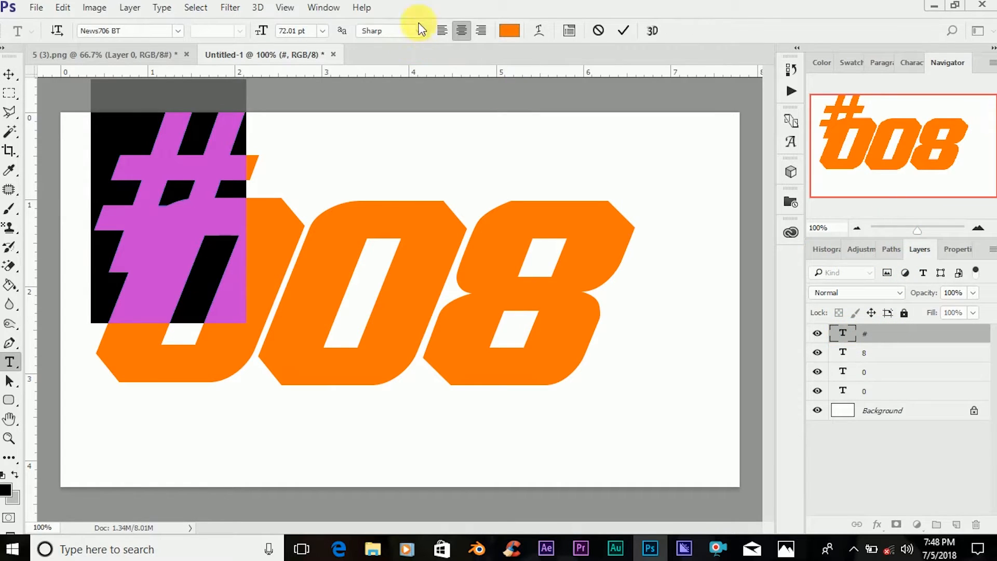
pyautogui.moveTo(266, 35)
pyautogui.mouseDown()
pyautogui.moveTo(247, 40)
pyautogui.moveTo(263, 29)
pyautogui.mouseUp()
pyautogui.click(624, 32)
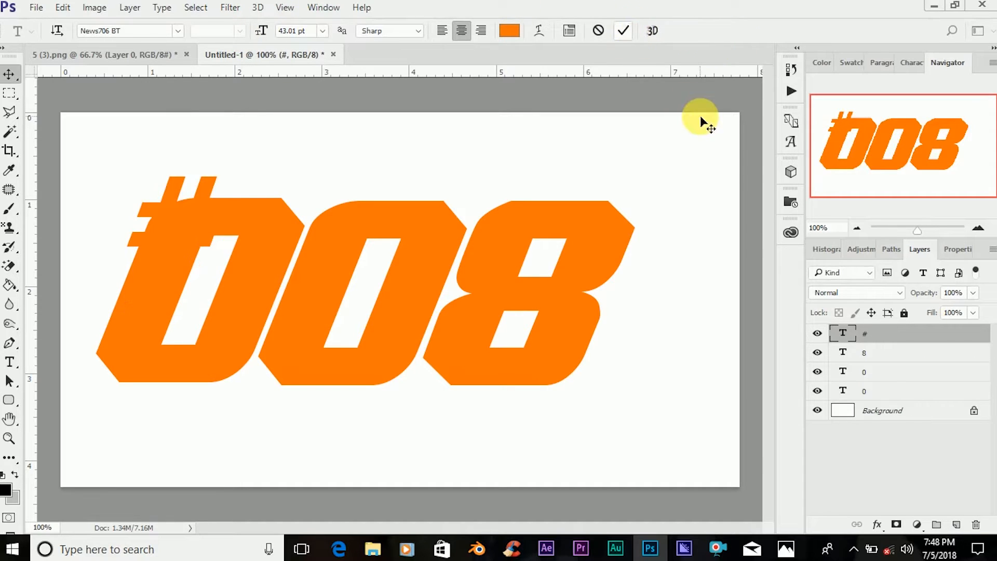
pyautogui.press('v')
# Add a 4 px white outside stroke to the # text layer.
pyautogui.rightClick(887, 333)
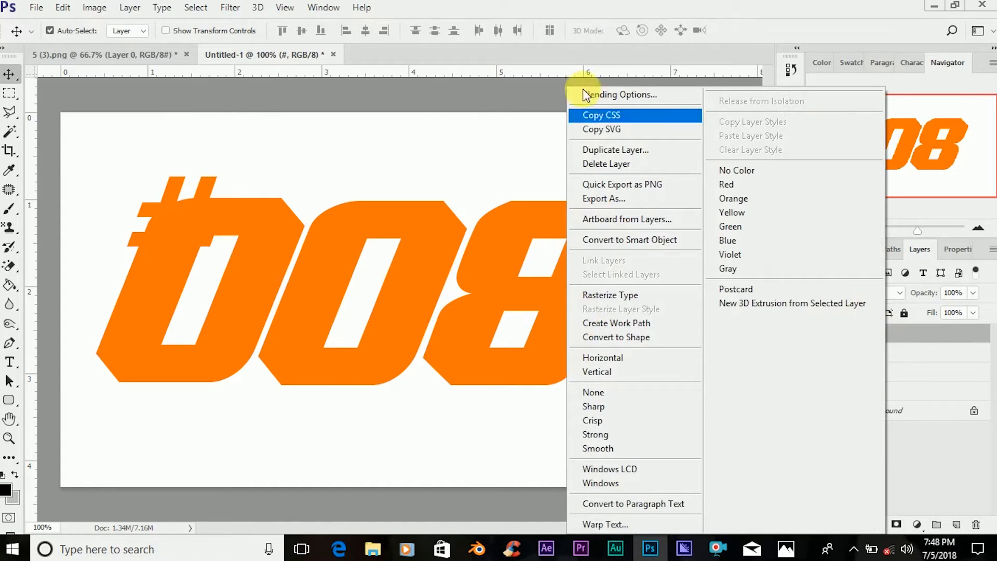
pyautogui.click(597, 96)
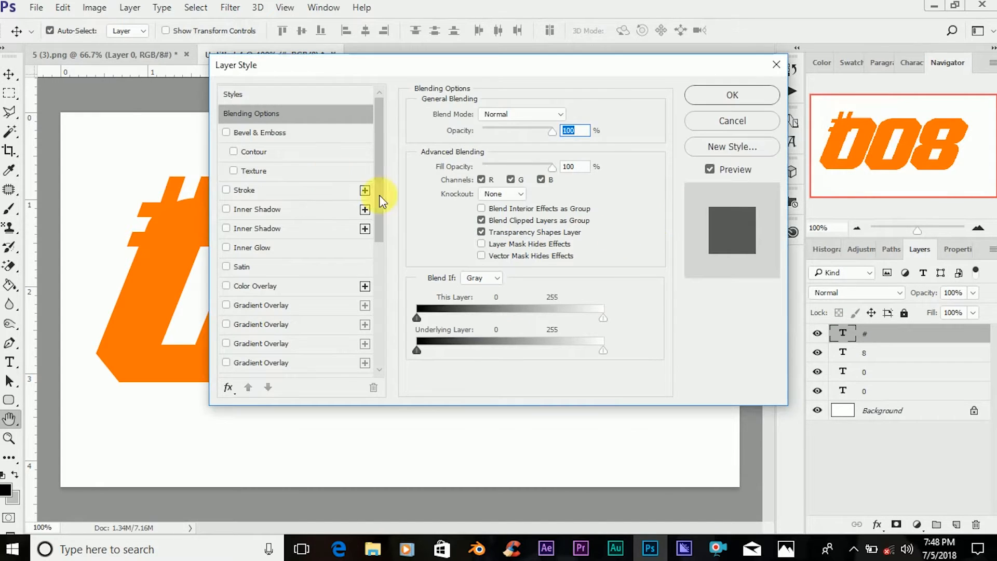
pyautogui.click(264, 191)
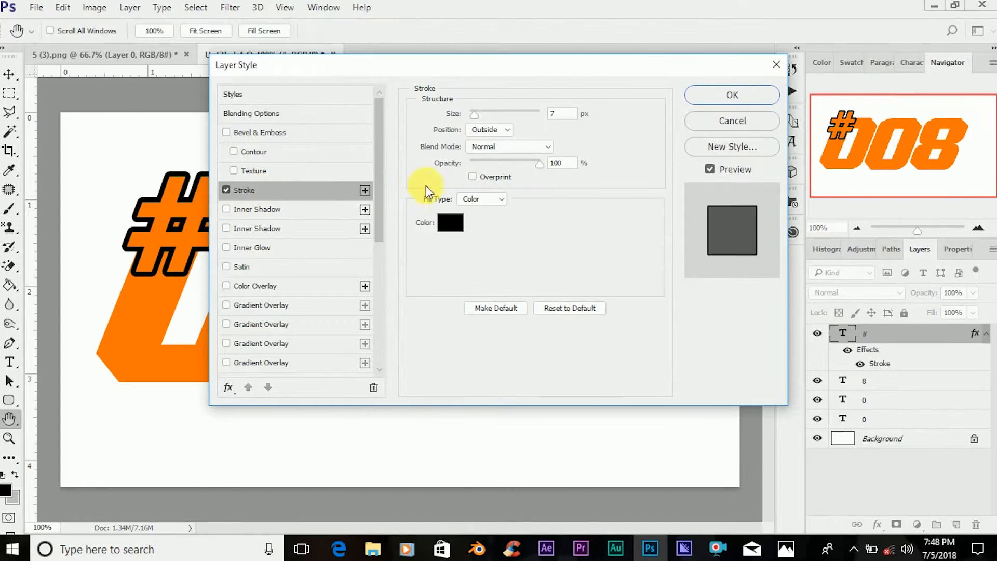
pyautogui.click(464, 229)
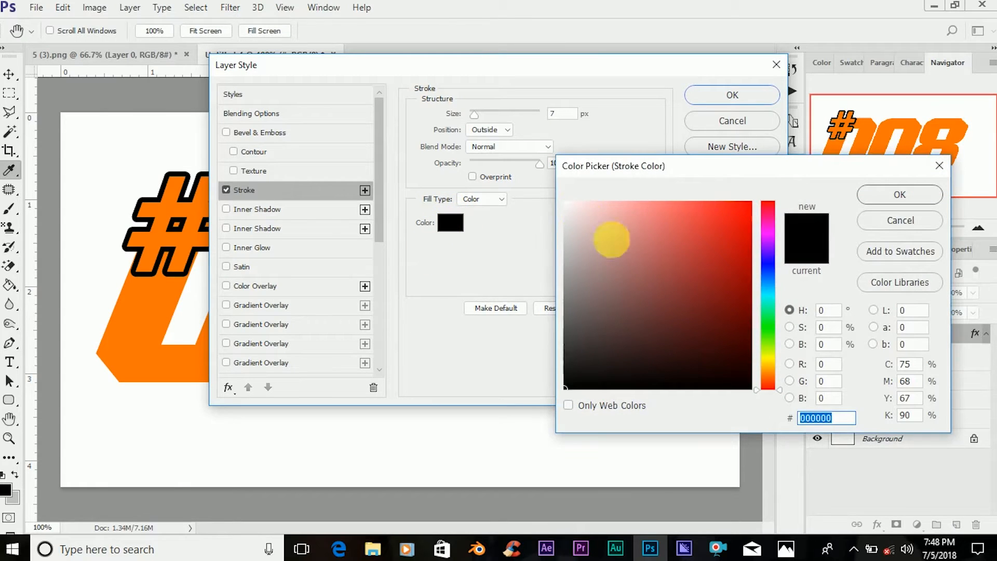
pyautogui.click(566, 203)
pyautogui.click(901, 196)
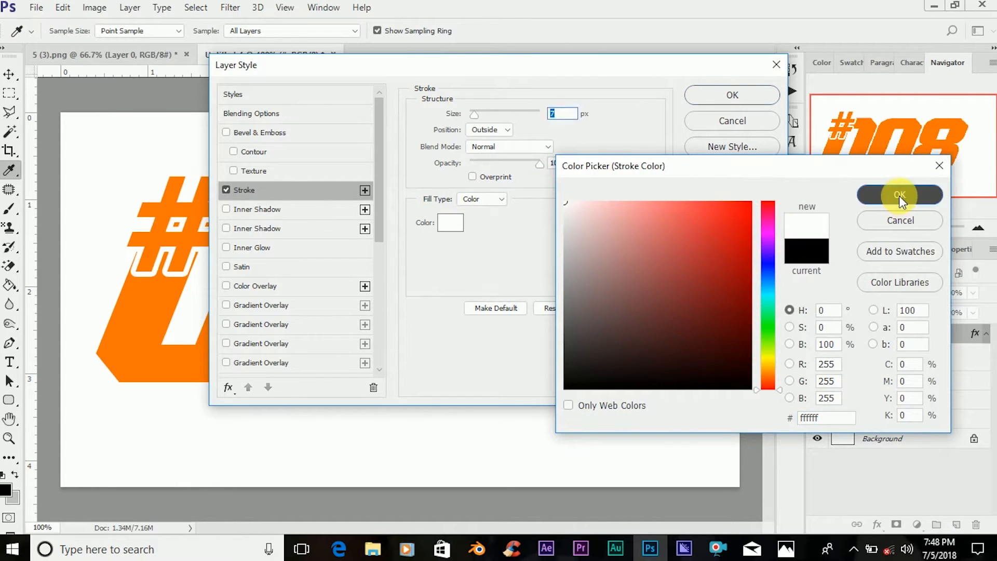
pyautogui.moveTo(472, 115); pyautogui.dragTo(472, 117)
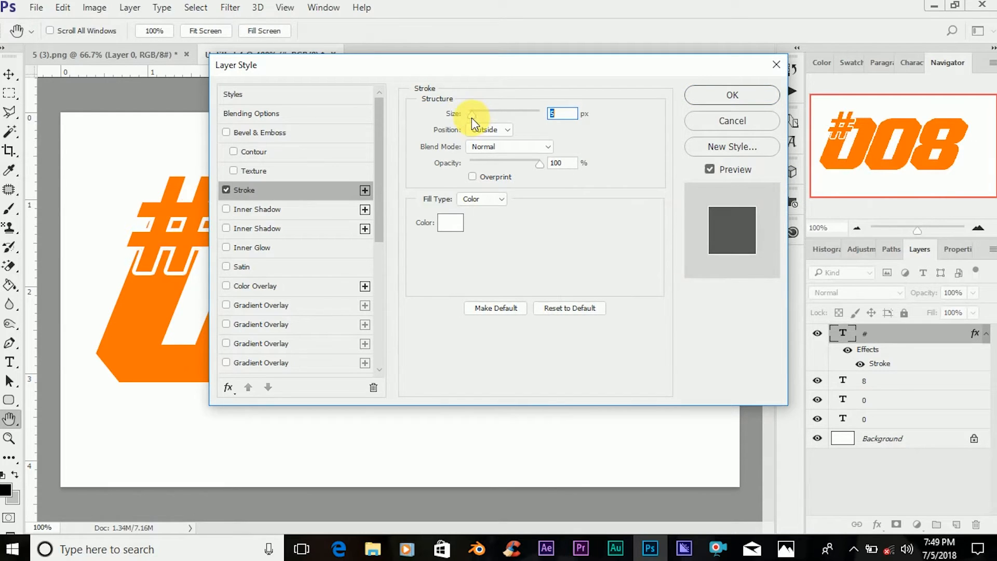
pyautogui.click(730, 95)
# Duplicate the # layer and change the lower #'s stroke to black at 9 px.
pyautogui.hotkey('ctrl', 'j')
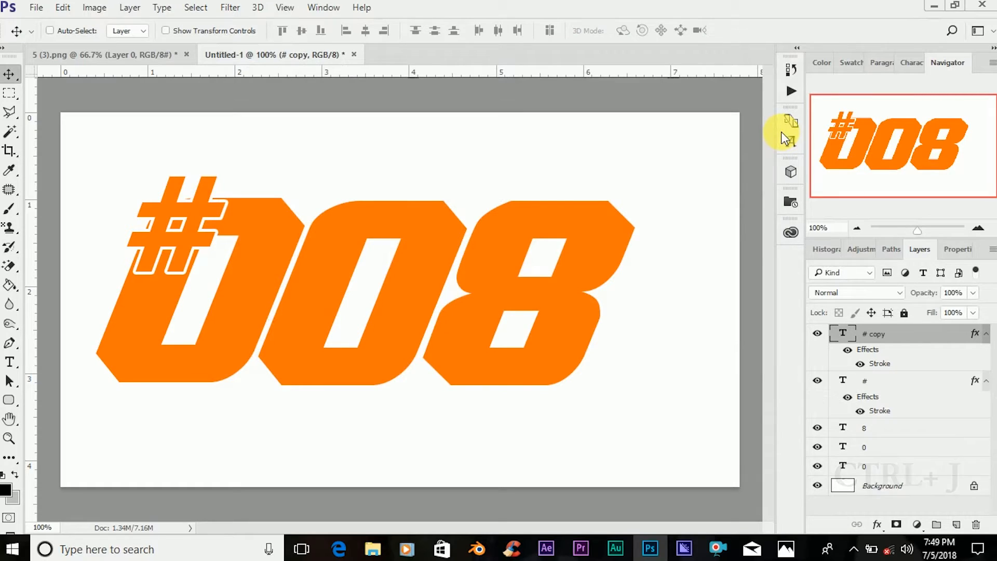
pyautogui.click(917, 390)
pyautogui.rightClick(916, 390)
pyautogui.click(660, 94)
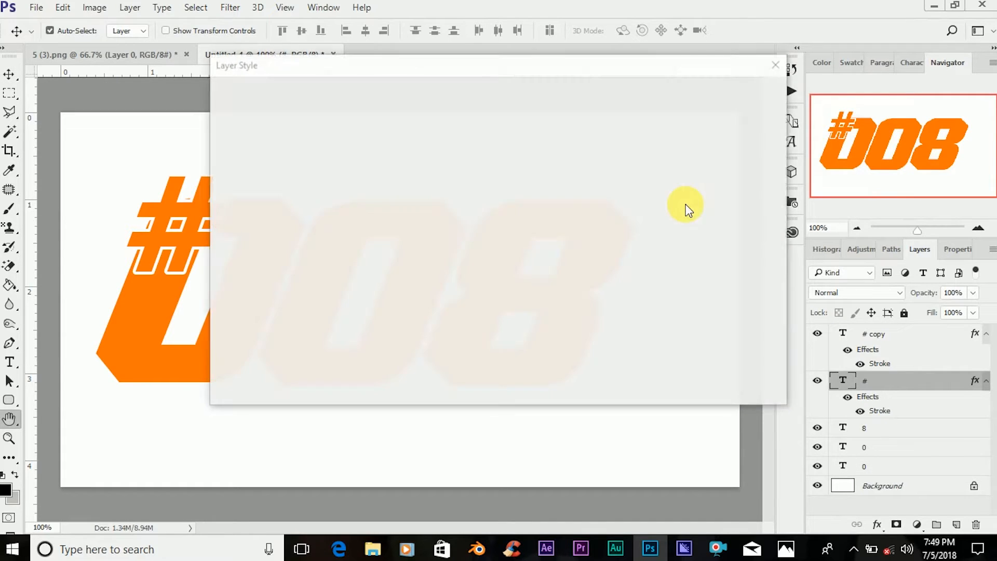
pyautogui.click(290, 190)
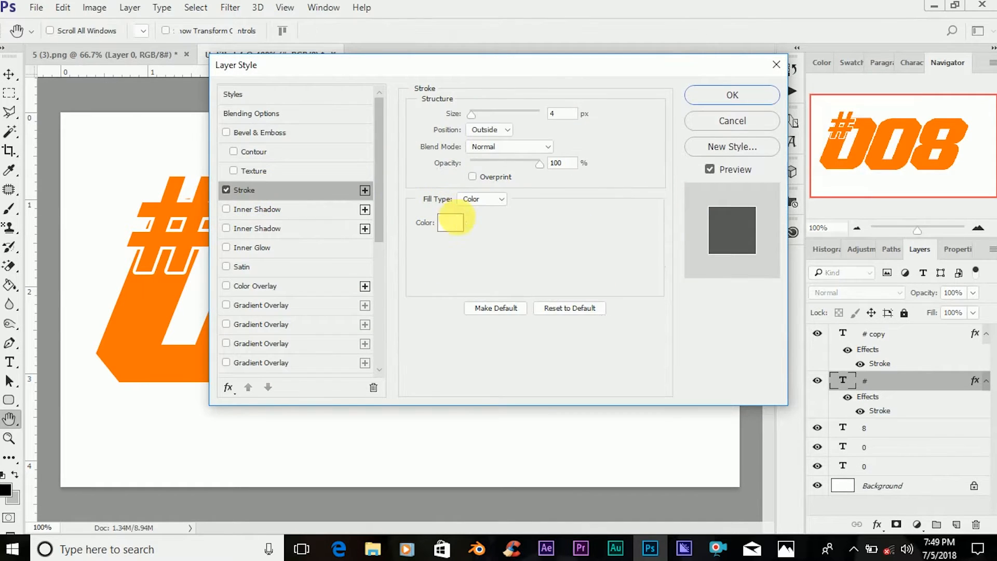
pyautogui.click(456, 226)
pyautogui.click(566, 389)
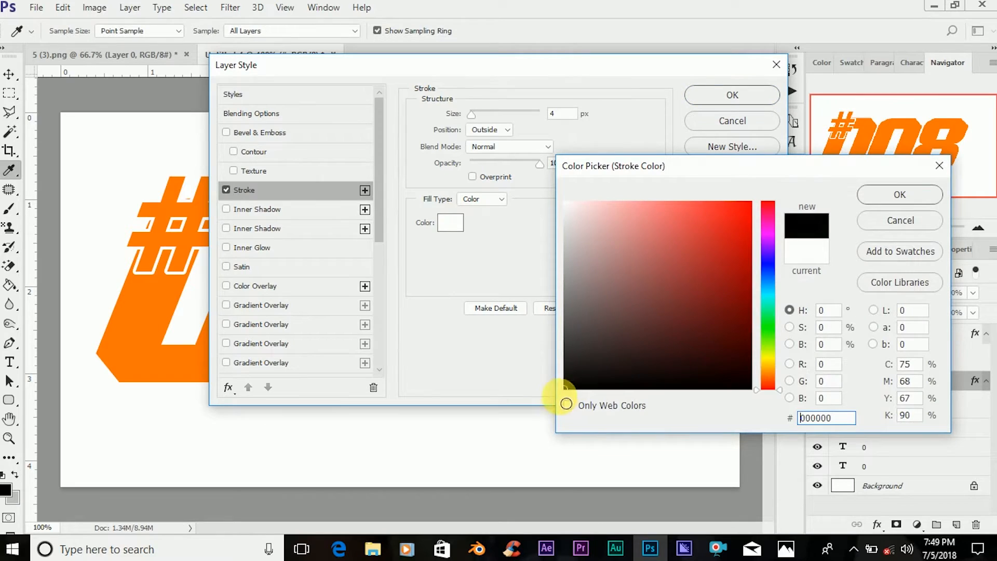
pyautogui.click(901, 196)
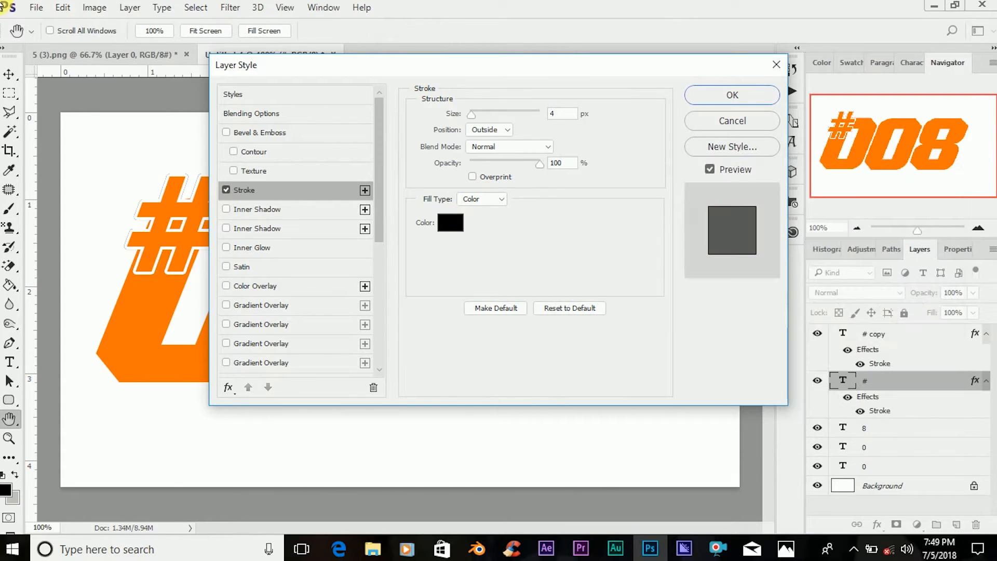
pyautogui.moveTo(471, 113); pyautogui.dragTo(475, 114)
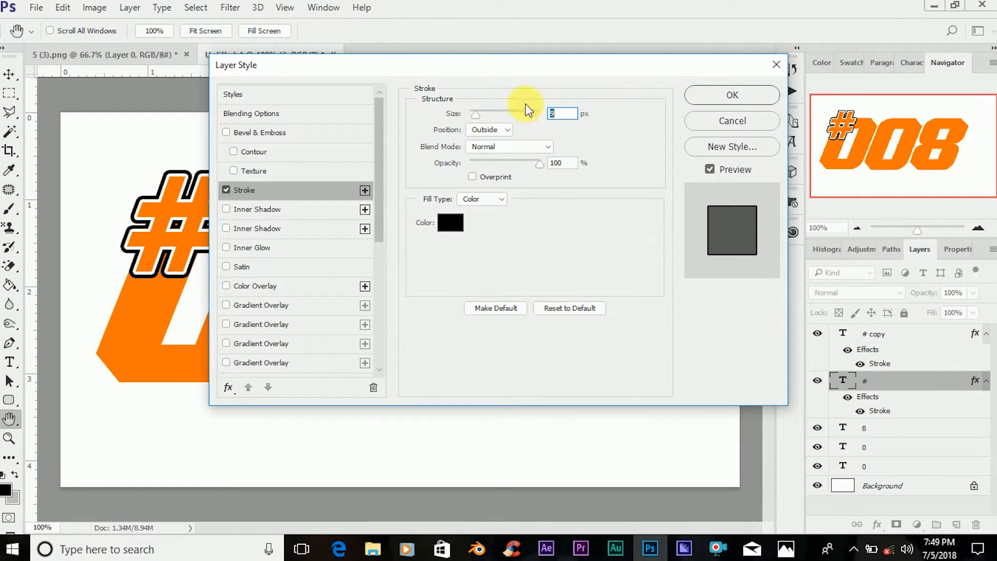
pyautogui.click(712, 95)
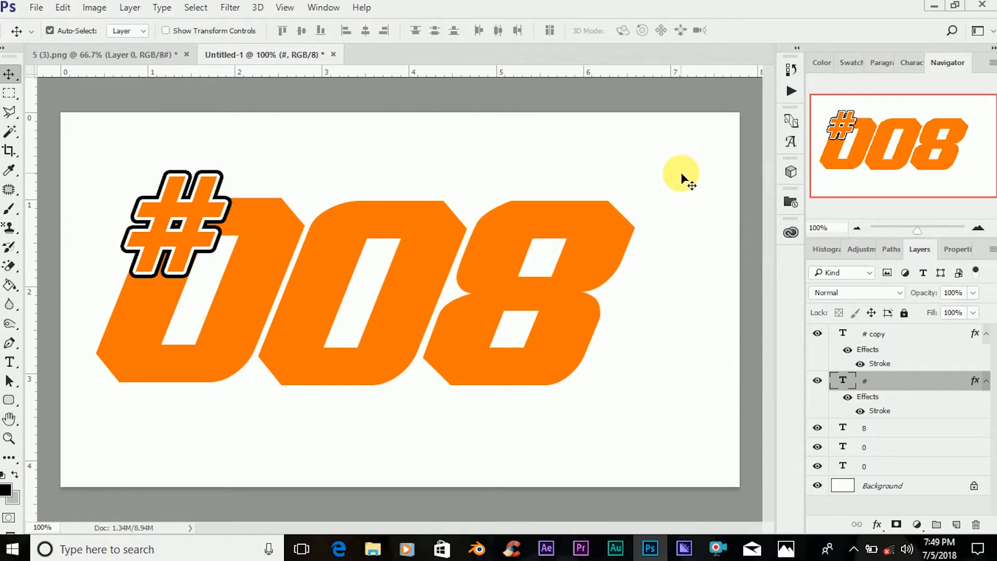
# Add a 9 px white outside stroke to the first 0's text layer.
pyautogui.click(243, 296)
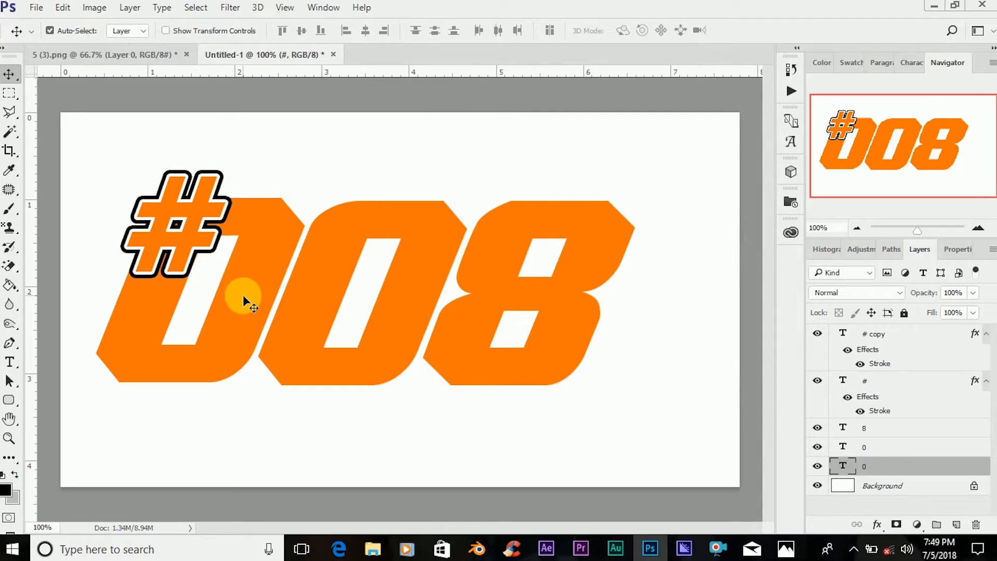
pyautogui.rightClick(908, 471)
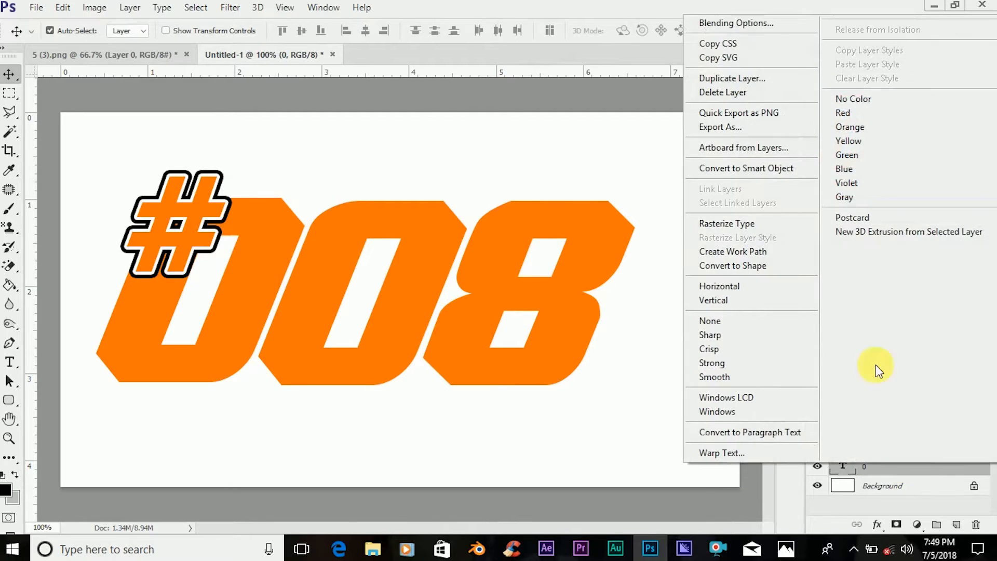
pyautogui.click(743, 23)
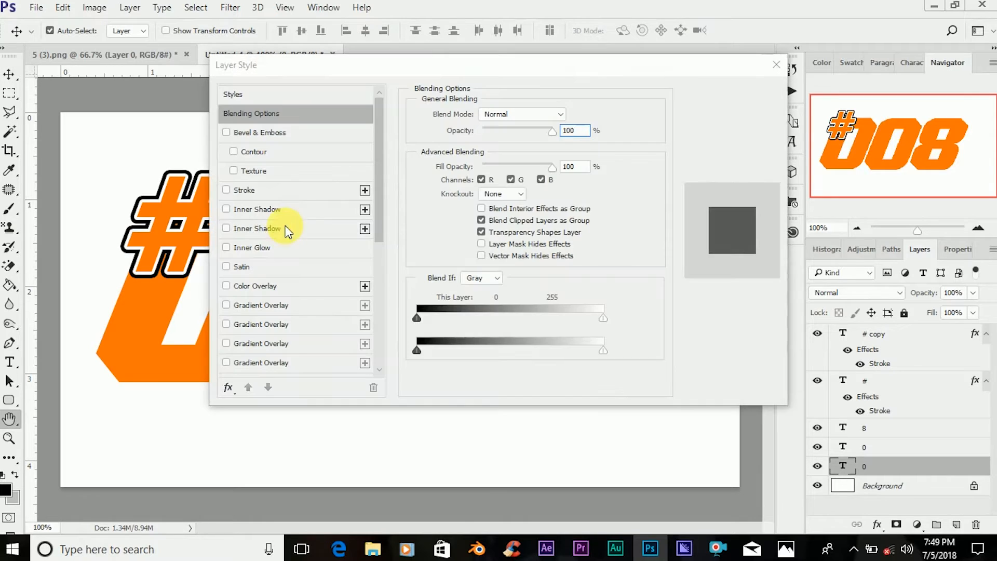
pyautogui.click(267, 190)
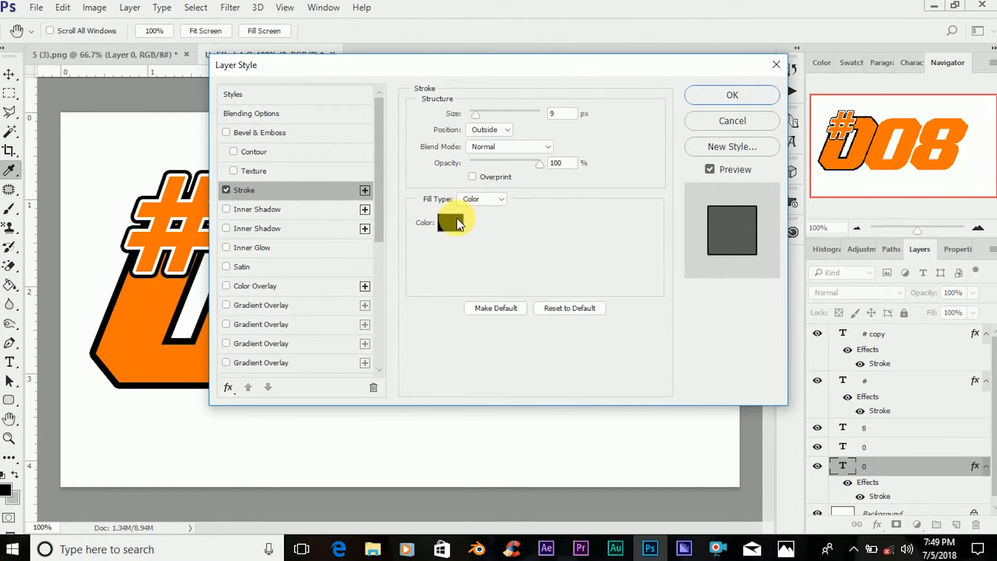
pyautogui.click(451, 222)
pyautogui.moveTo(601, 223); pyautogui.dragTo(494, 173)
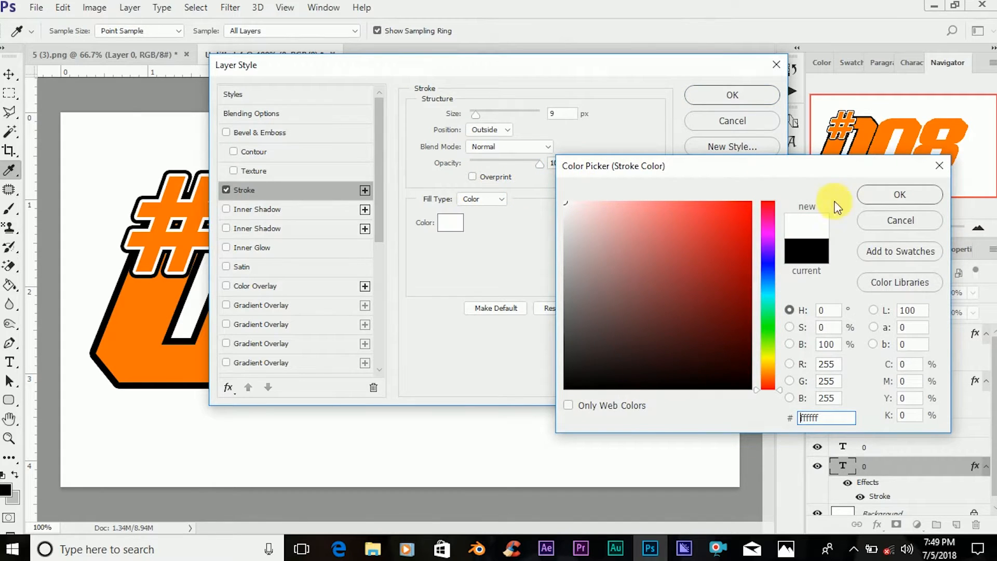
pyautogui.click(868, 195)
pyautogui.moveTo(460, 63); pyautogui.dragTo(680, 95)
pyautogui.moveTo(697, 147); pyautogui.dragTo(688, 147)
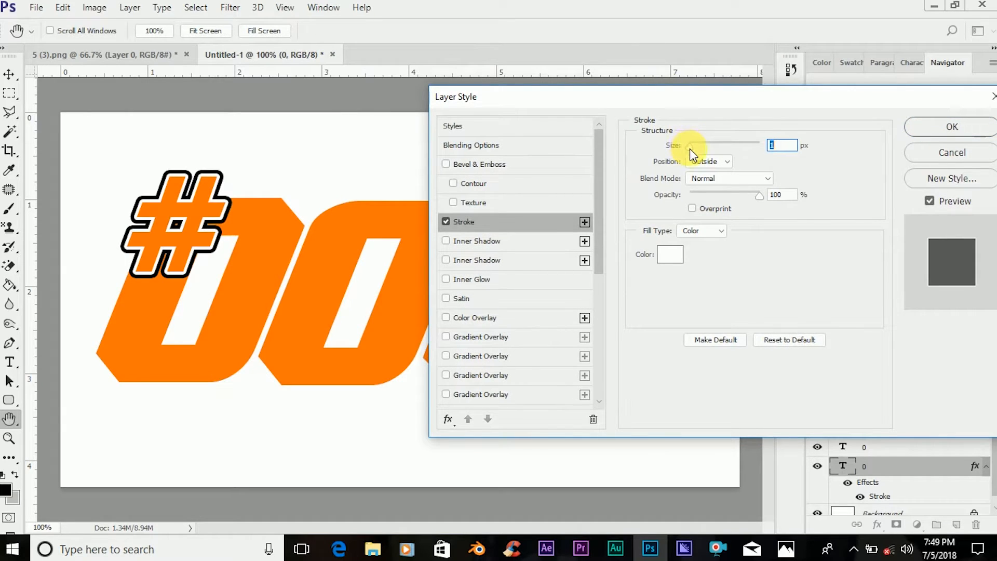
pyautogui.moveTo(697, 154); pyautogui.dragTo(697, 155)
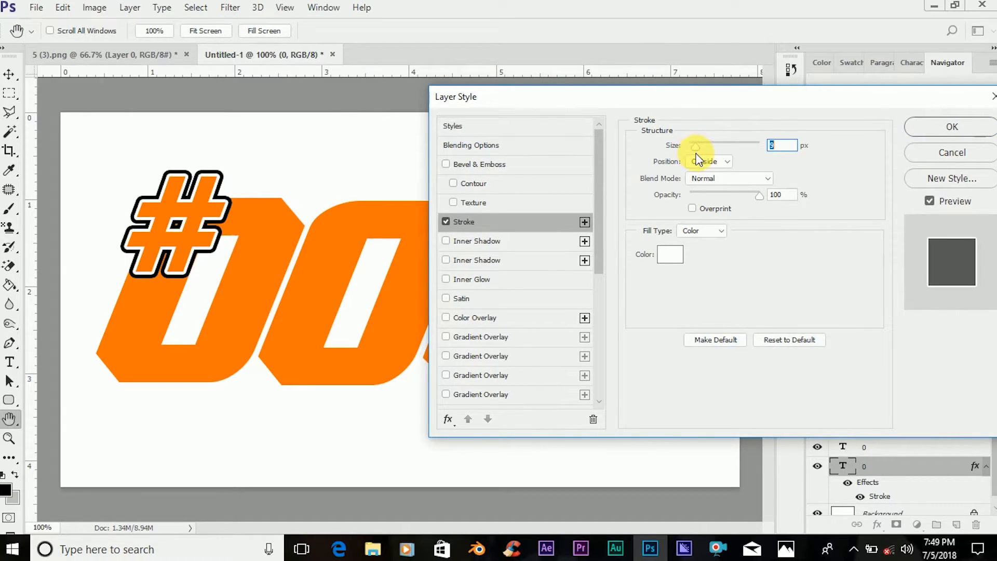
pyautogui.click(922, 128)
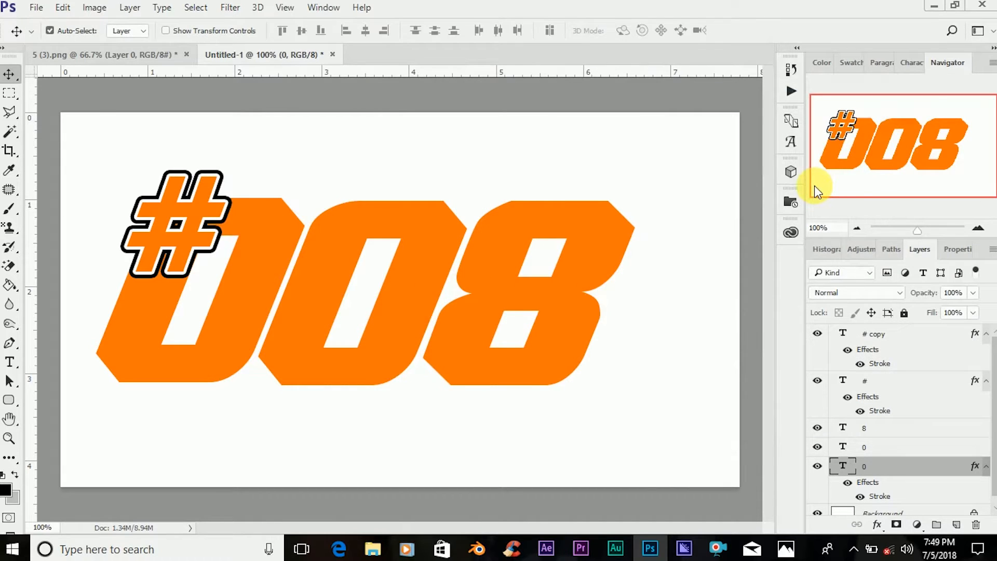
# Duplicate the first 0's layer and change the stroke color of the lower one to black.
pyautogui.hotkey('ctrl', 'j')
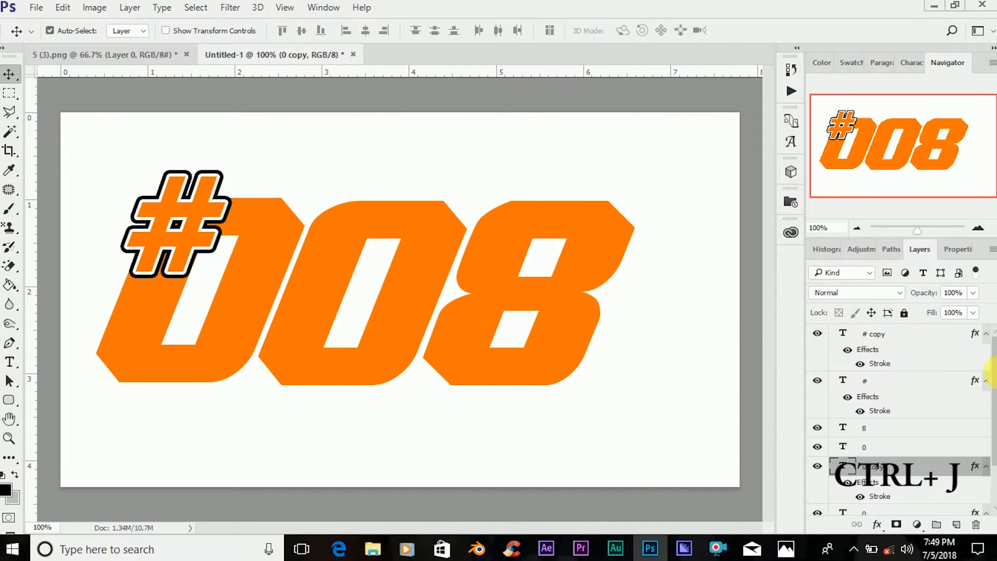
pyautogui.scroll(-1, 919, 420)
pyautogui.click(899, 453)
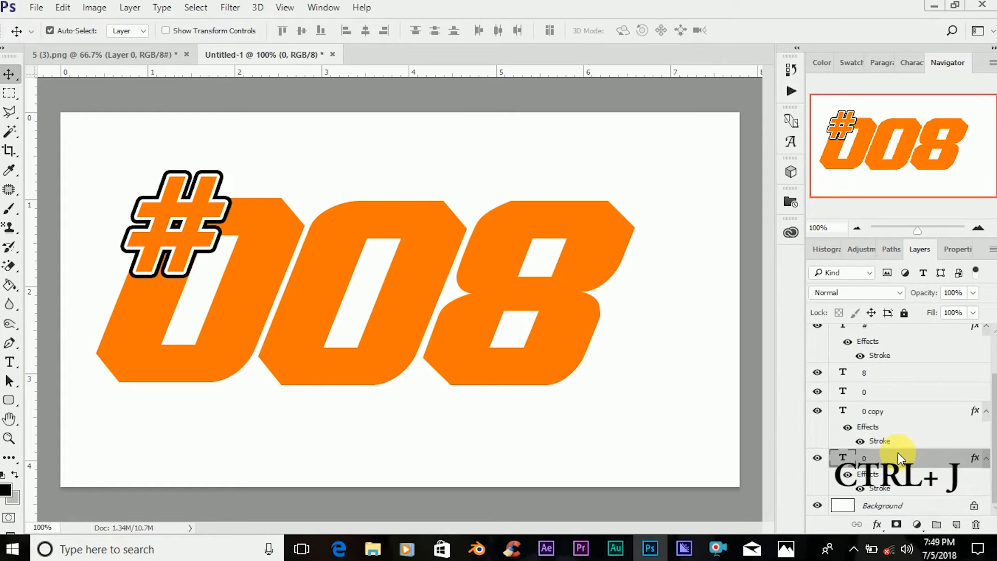
pyautogui.rightClick(899, 453)
pyautogui.click(738, 12)
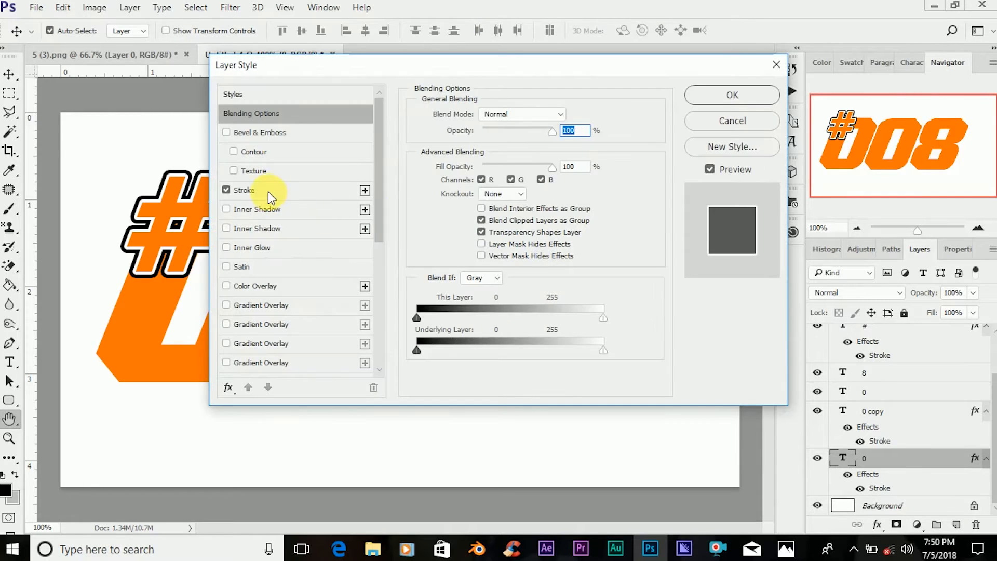
pyautogui.click(268, 192)
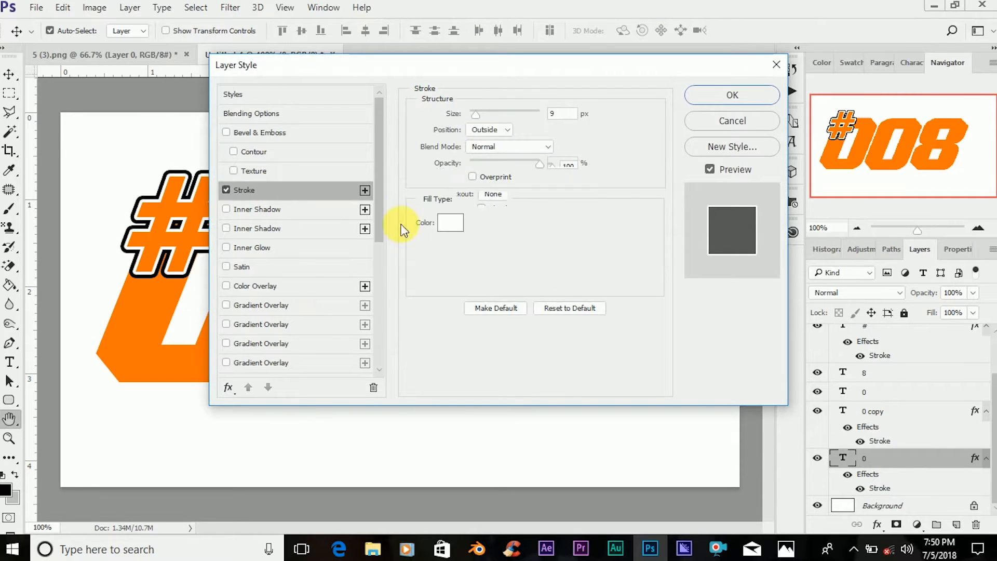
pyautogui.click(448, 224)
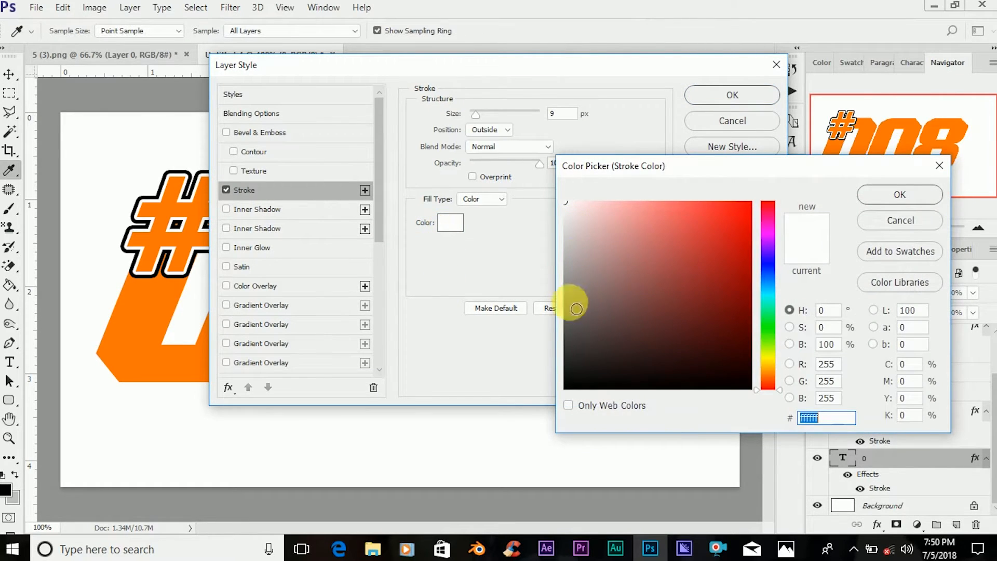
pyautogui.moveTo(568, 375); pyautogui.dragTo(570, 420)
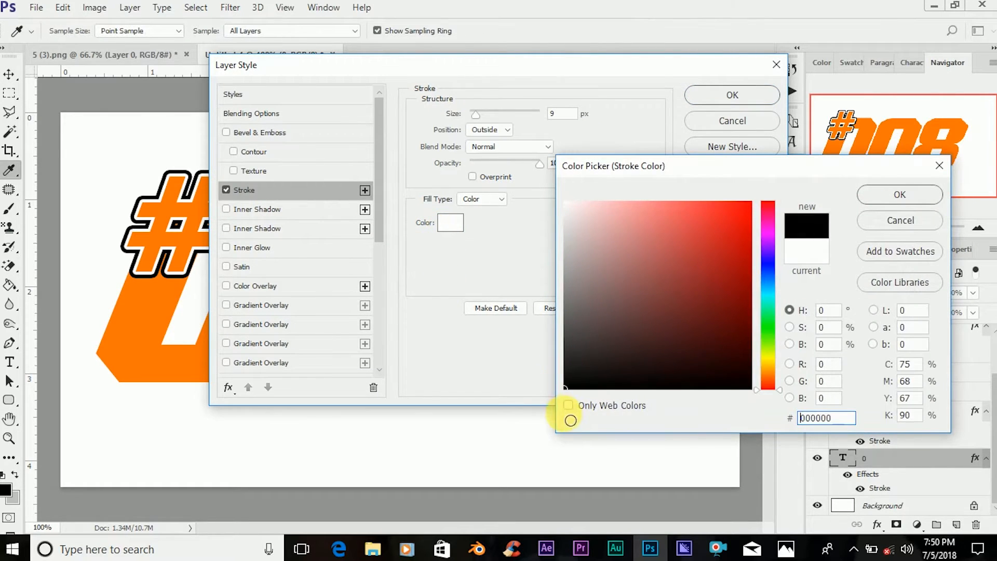
pyautogui.click(891, 193)
# Set the lower first 0's black stroke size to 21 px.
pyautogui.moveTo(464, 62); pyautogui.dragTo(641, 83)
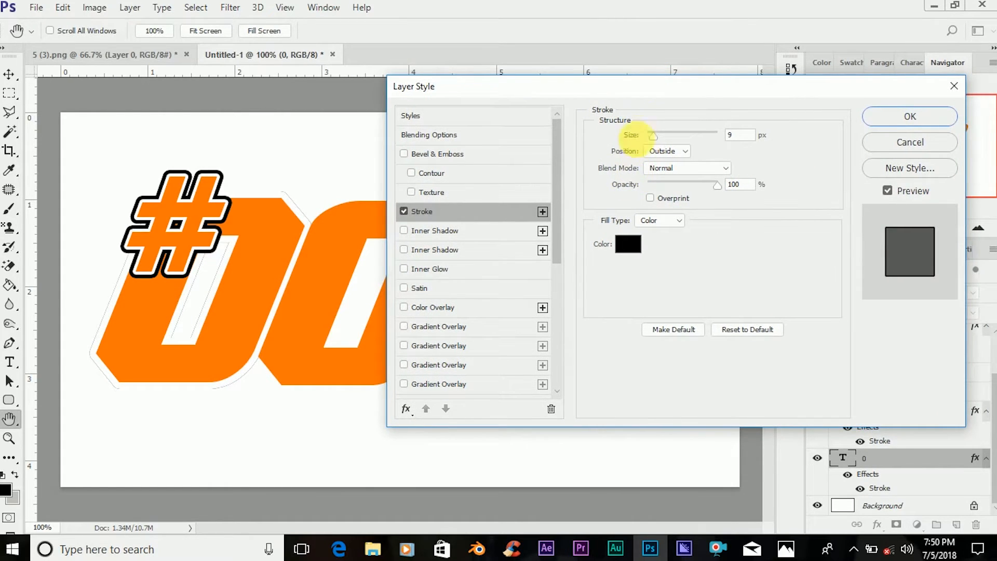
pyautogui.moveTo(656, 138); pyautogui.dragTo(658, 137)
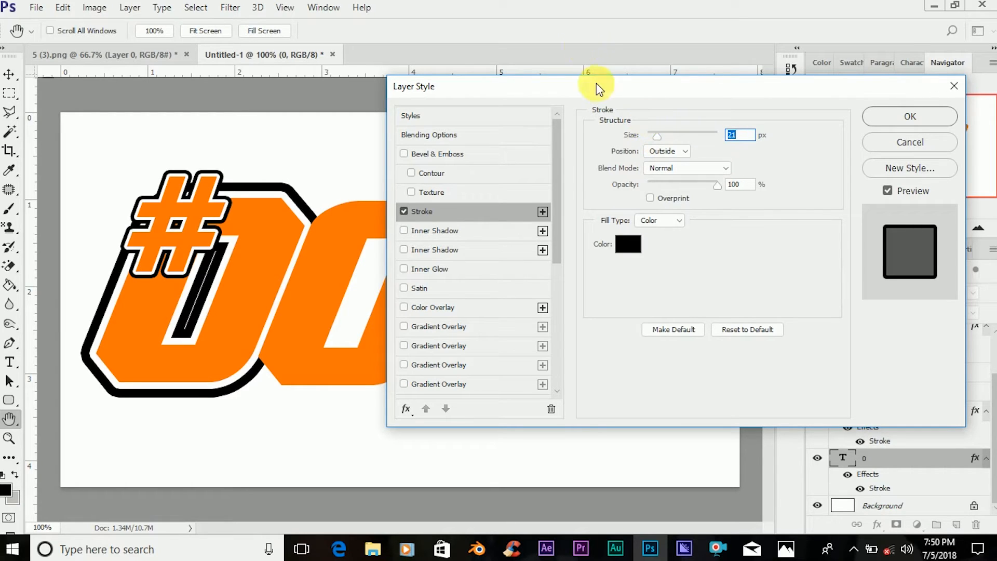
pyautogui.moveTo(618, 90); pyautogui.dragTo(443, 91)
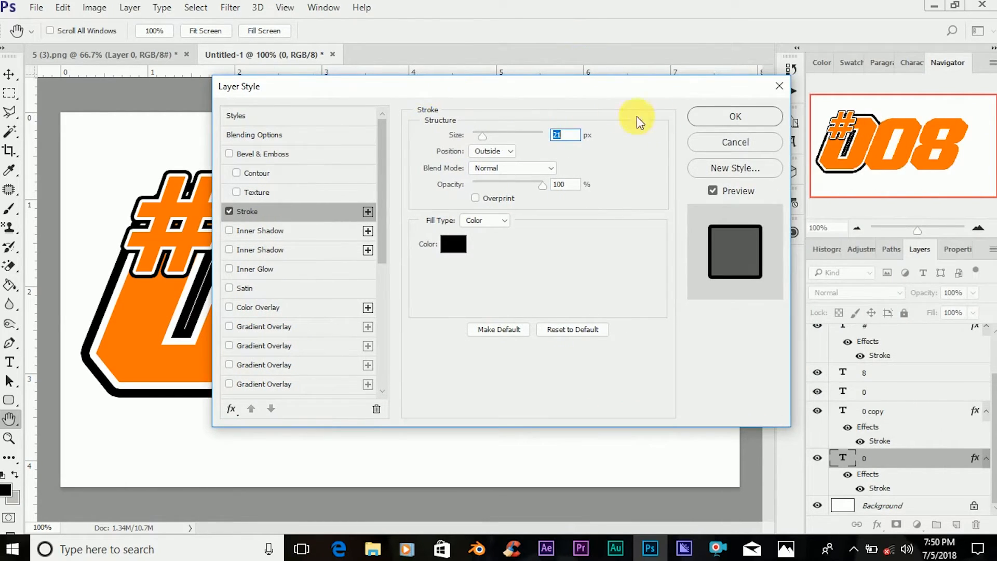
pyautogui.click(706, 121)
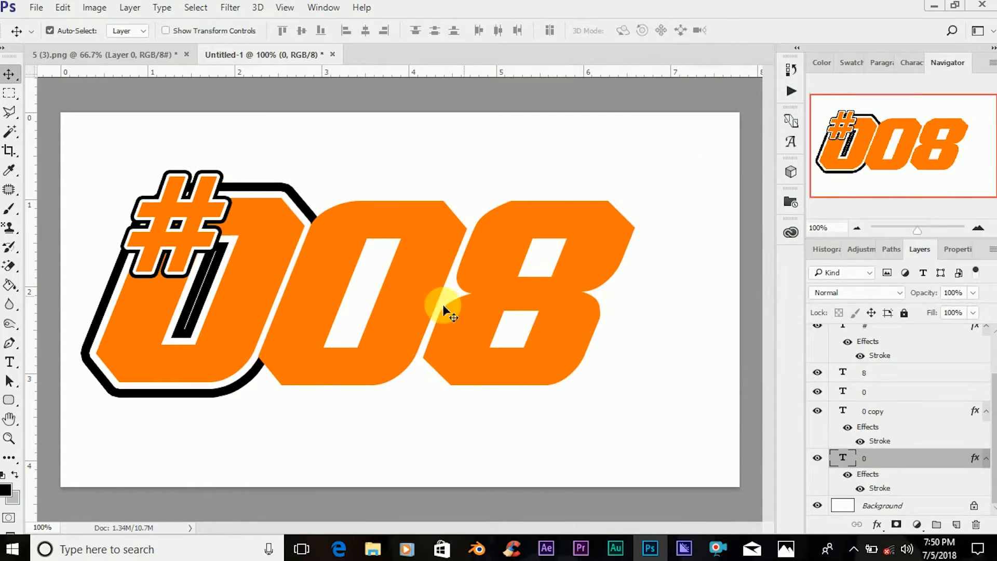
# Add an outside stroke to the middle 0's text layer.
pyautogui.click(405, 319)
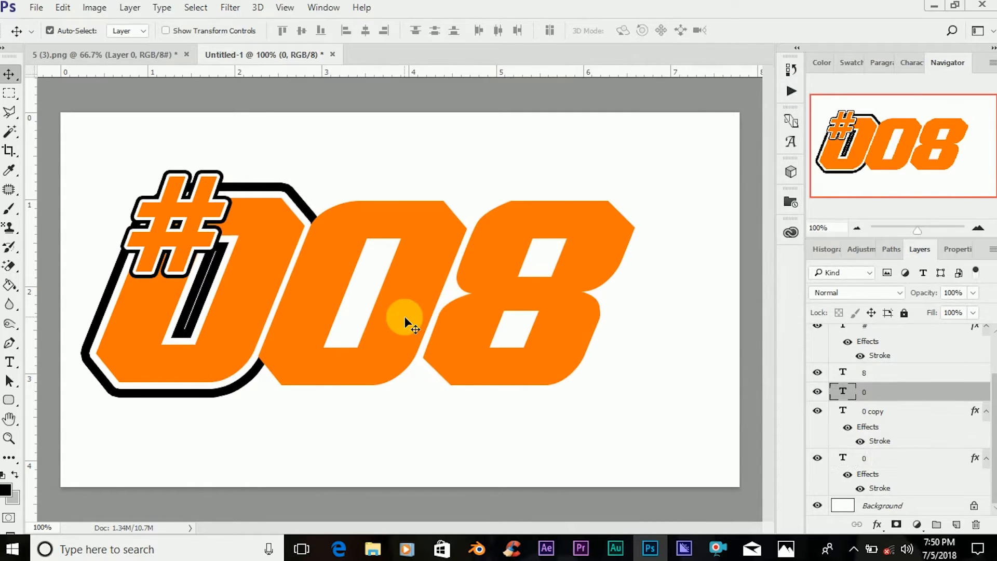
pyautogui.doubleClick(843, 392)
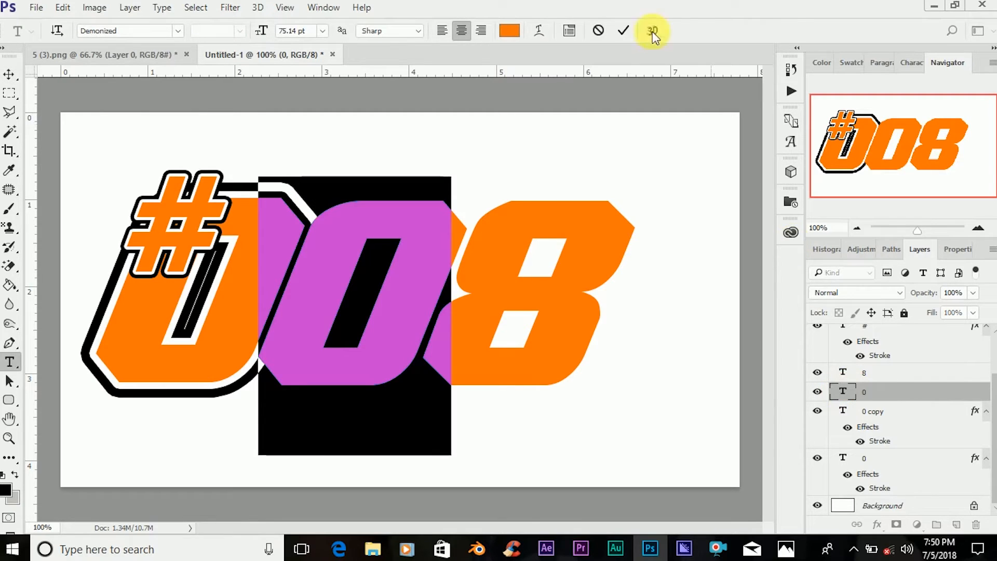
pyautogui.click(884, 392)
pyautogui.rightClick(884, 391)
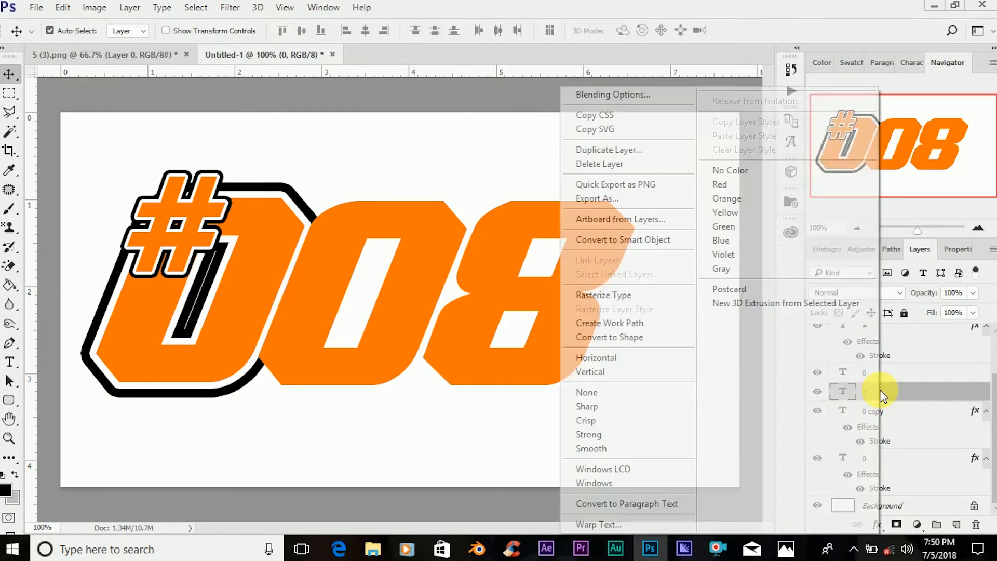
pyautogui.click(642, 94)
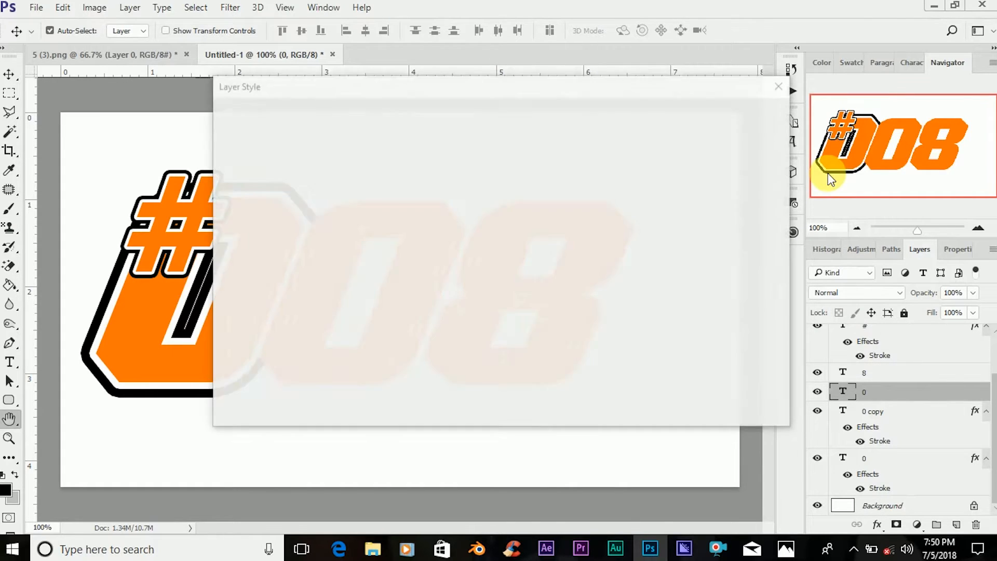
pyautogui.click(293, 208)
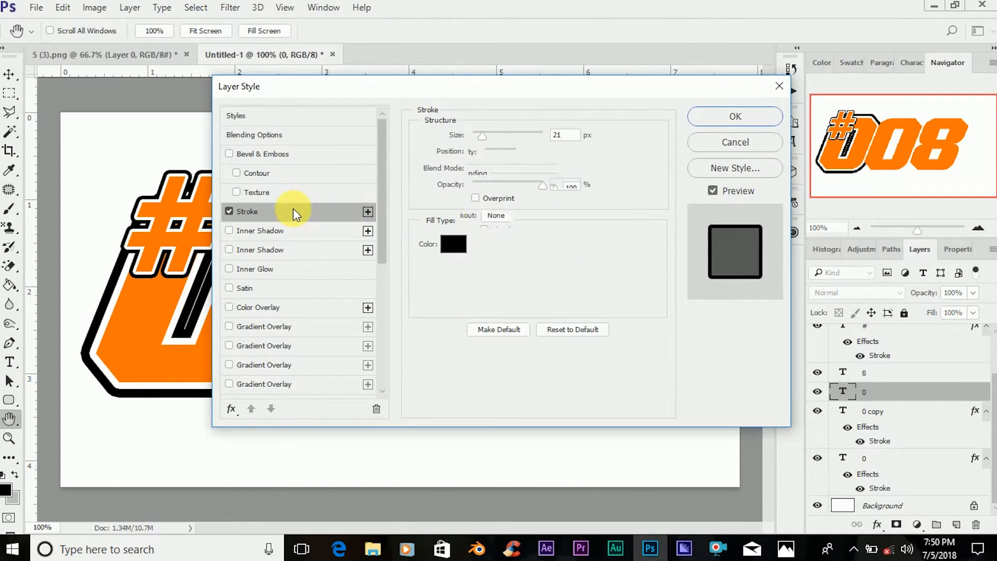
pyautogui.moveTo(380, 93); pyautogui.dragTo(675, 155)
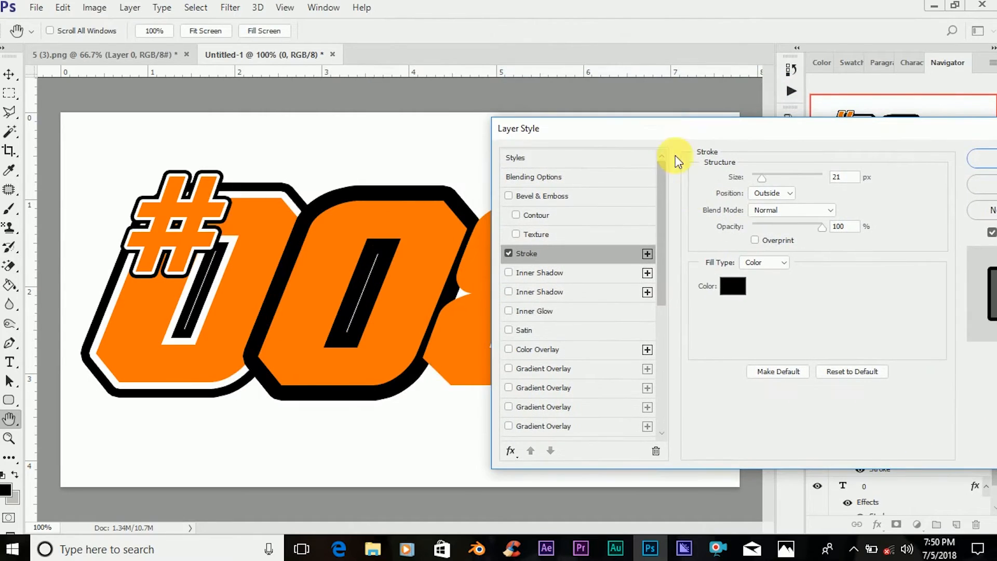
# Make the middle 0's stroke white and set its size to 9 px.
pyautogui.click(733, 286)
pyautogui.moveTo(597, 231); pyautogui.dragTo(565, 202)
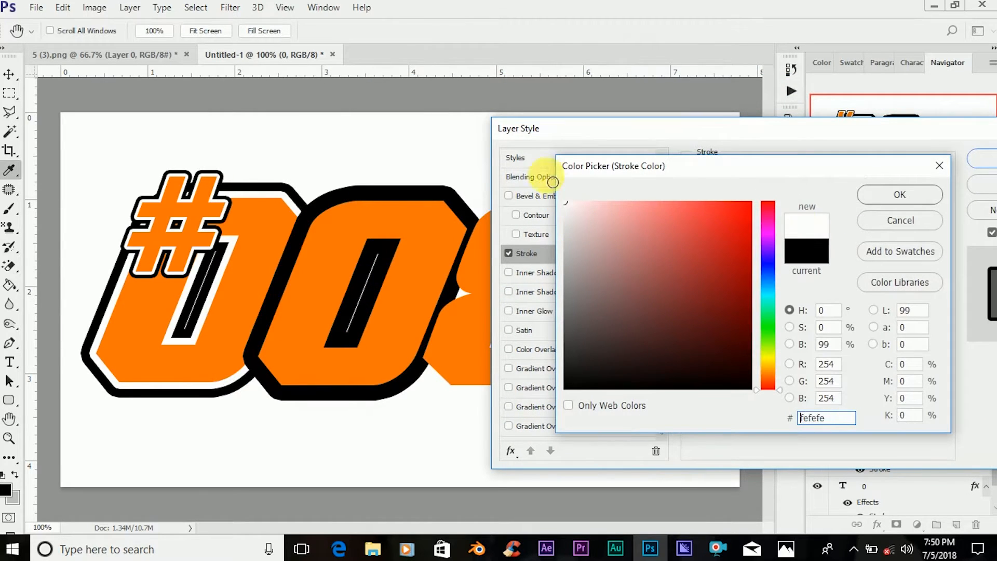
pyautogui.click(863, 200)
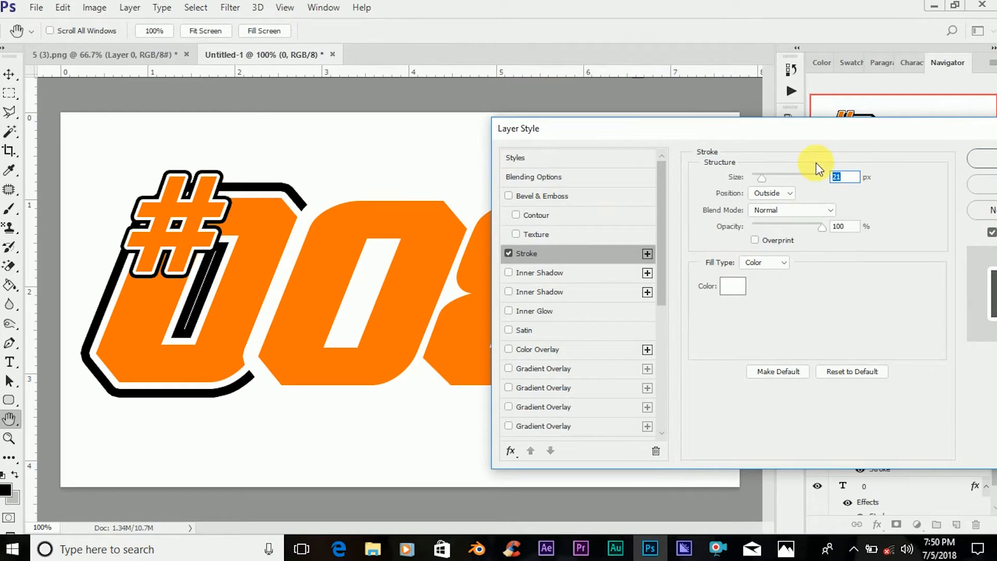
pyautogui.write('9')
pyautogui.moveTo(793, 134); pyautogui.dragTo(609, 153)
pyautogui.click(837, 180)
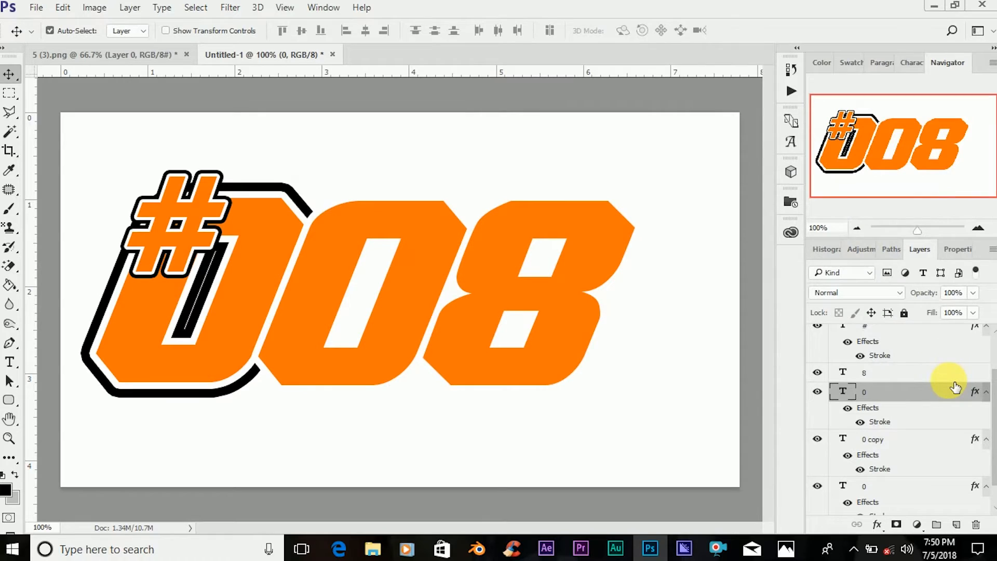
# Duplicate the middle 0's layer and set the lower one's stroke size to 21 px.
pyautogui.hotkey('ctrl', 'j')
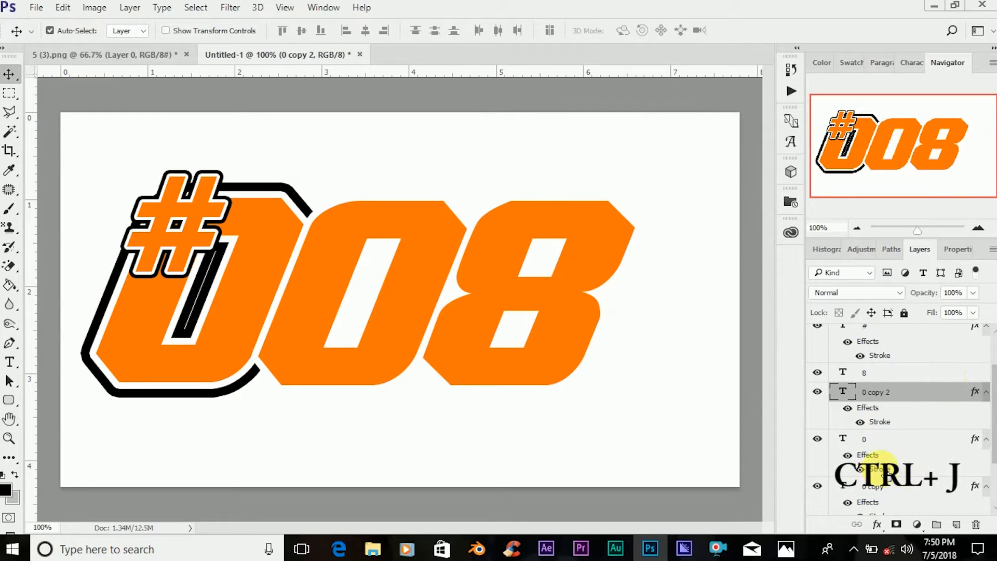
pyautogui.click(898, 442)
pyautogui.rightClick(896, 441)
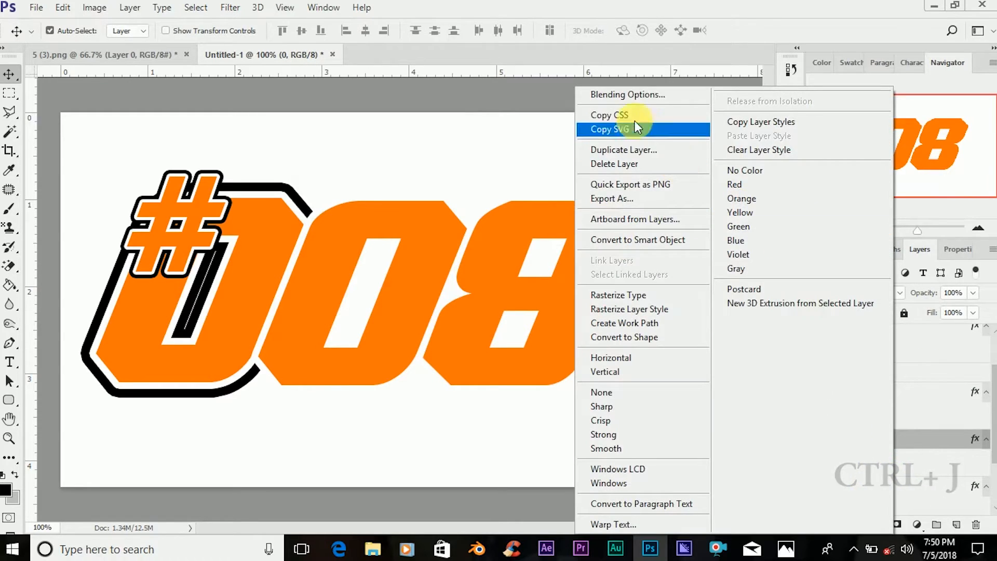
pyautogui.click(632, 96)
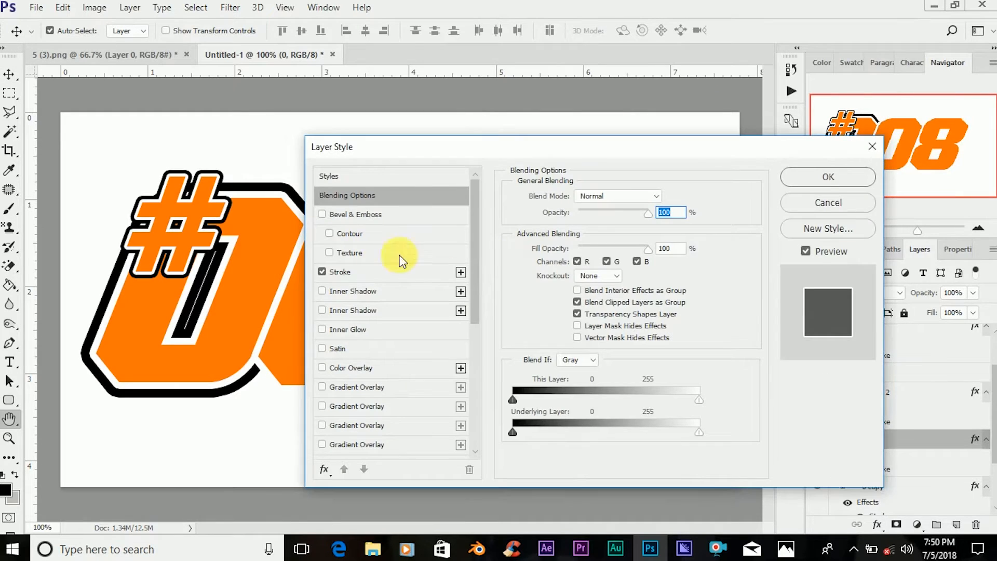
pyautogui.click(401, 273)
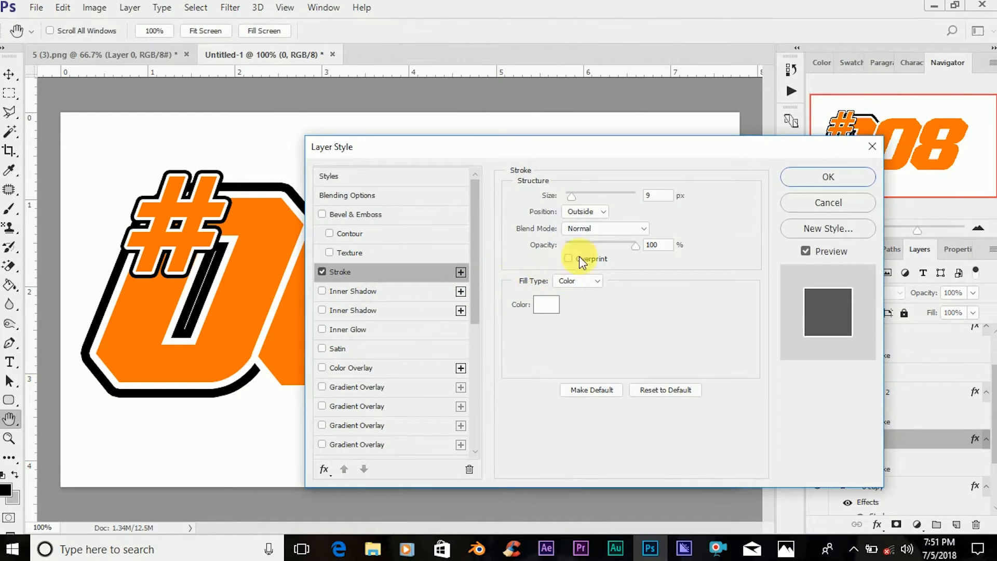
pyautogui.doubleClick(658, 196)
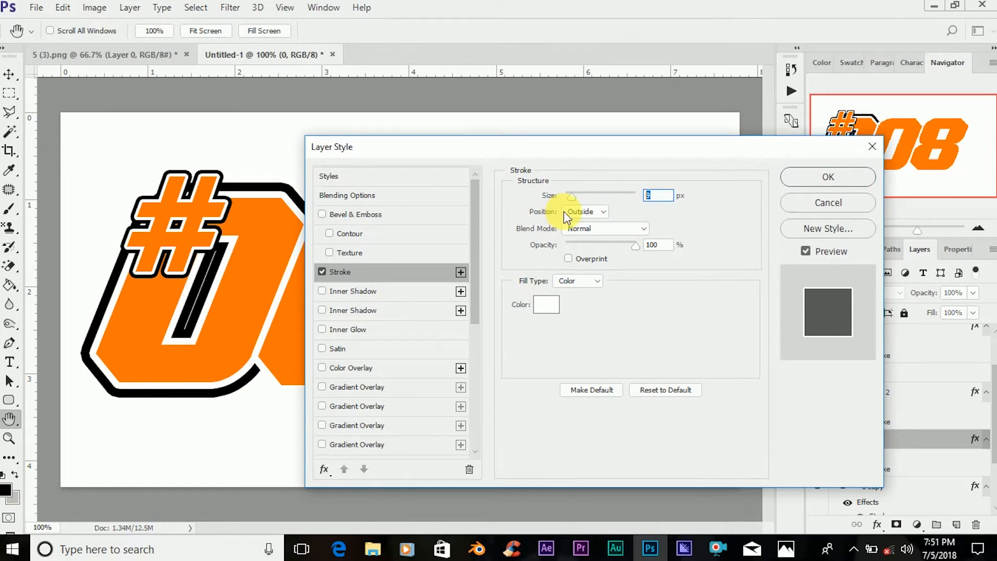
pyautogui.write('3')
pyautogui.press('BackSpace')
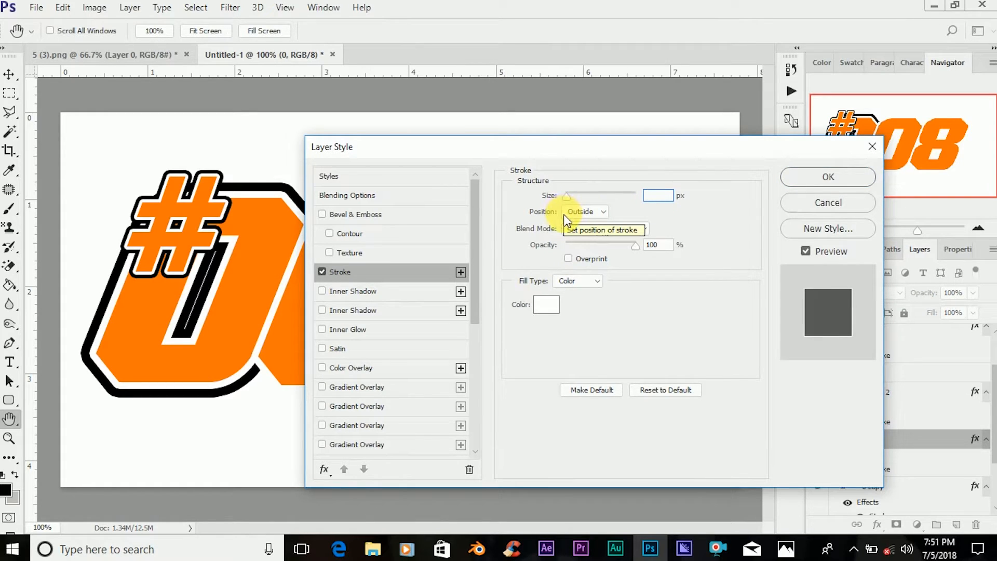
pyautogui.write('21')
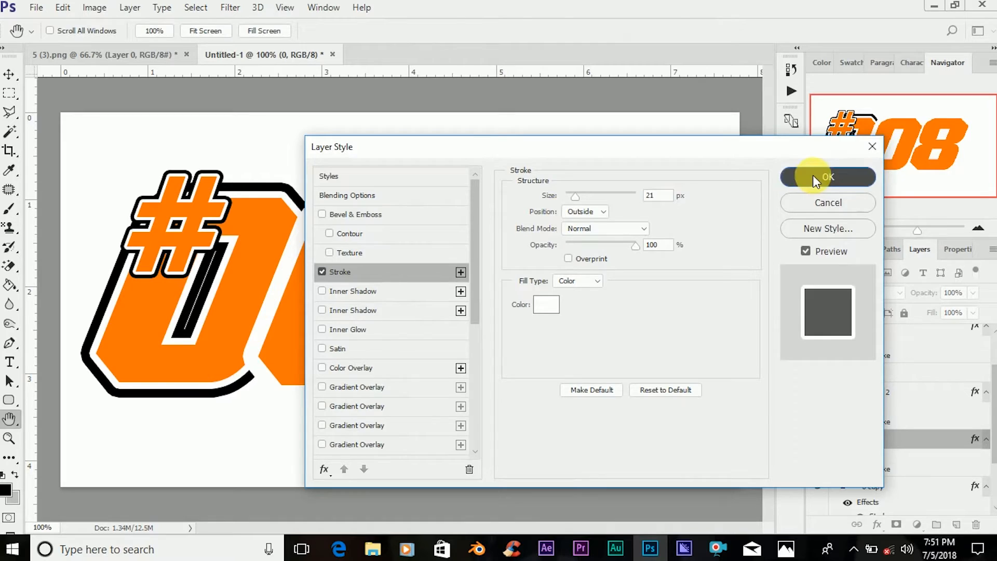
pyautogui.click(812, 175)
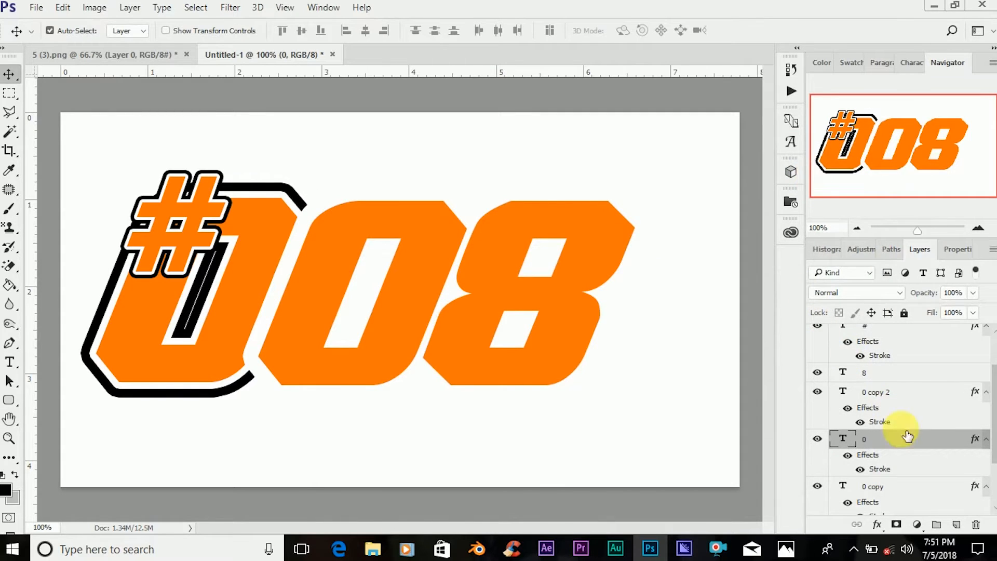
# Change the stroke color of the lower middle 0 layer to black (000000).
pyautogui.rightClick(892, 438)
pyautogui.click(601, 94)
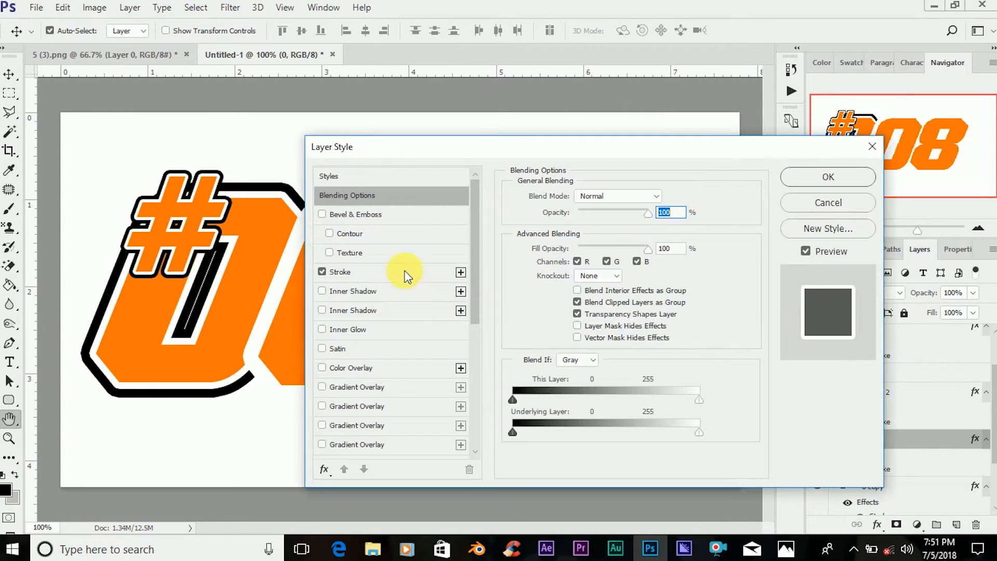
pyautogui.click(408, 272)
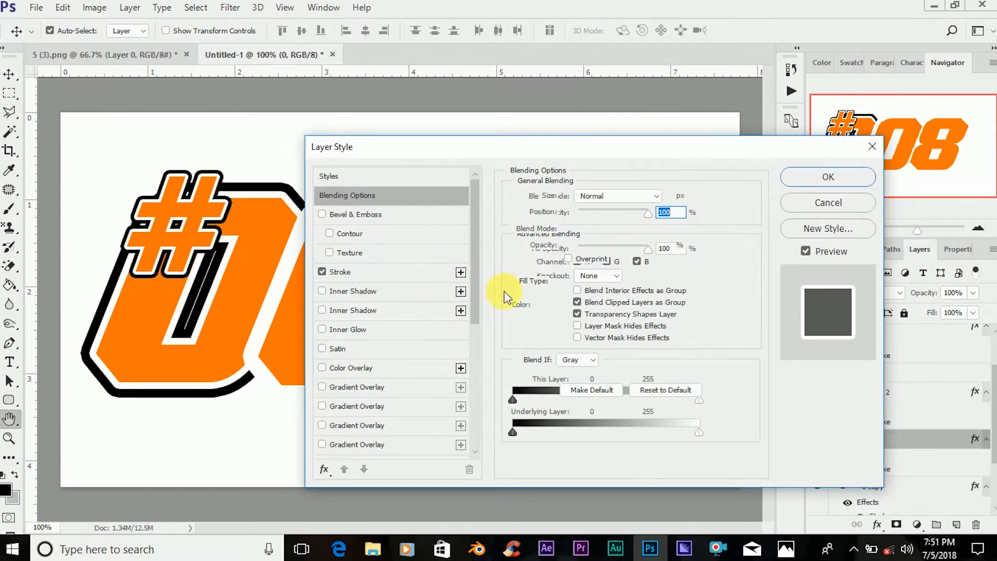
pyautogui.click(545, 305)
pyautogui.moveTo(590, 351); pyautogui.dragTo(513, 407)
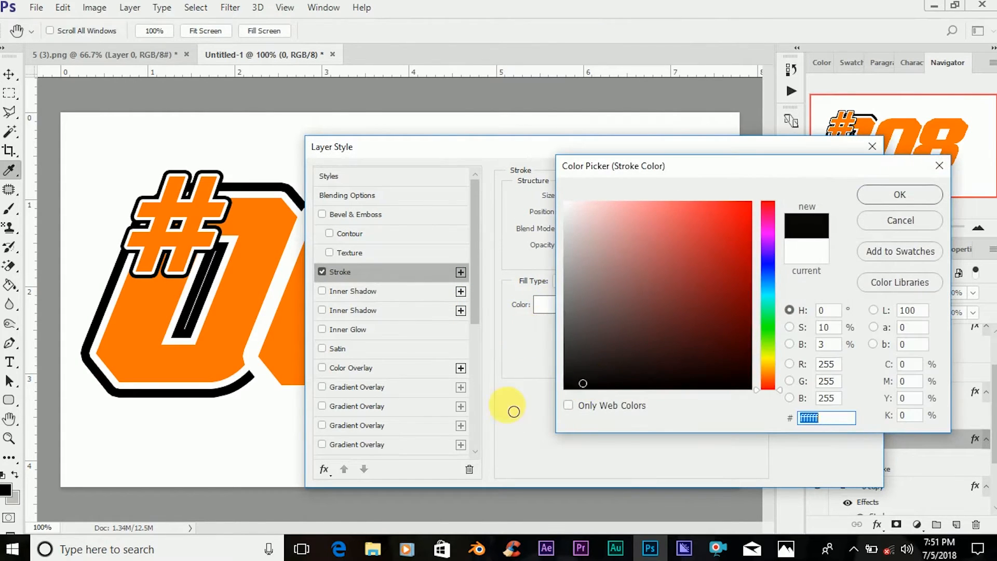
pyautogui.click(885, 197)
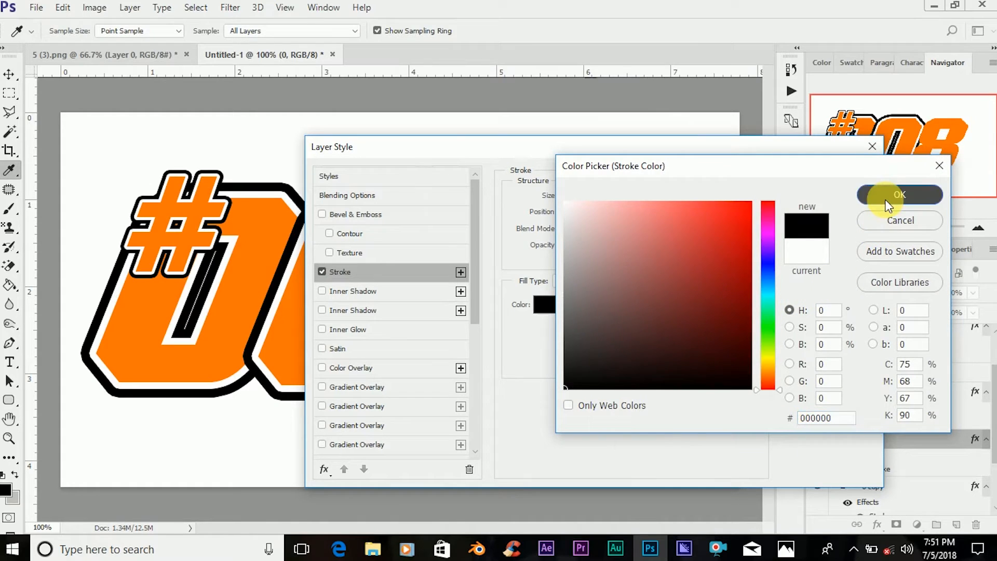
pyautogui.click(815, 174)
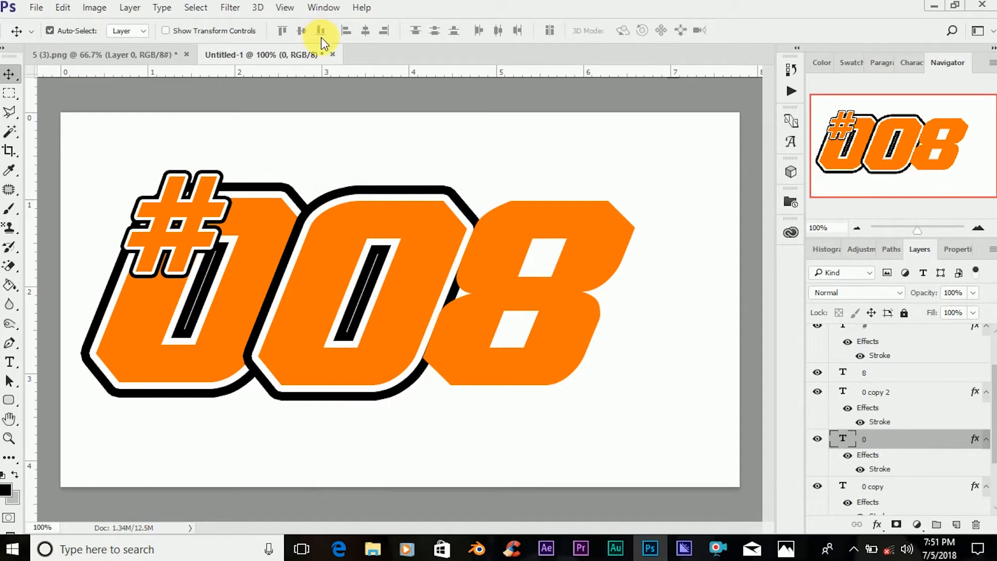
# Add a 9 px white outside stroke to the 8's text layer.
pyautogui.click(550, 295)
pyautogui.rightClick(906, 374)
pyautogui.click(658, 95)
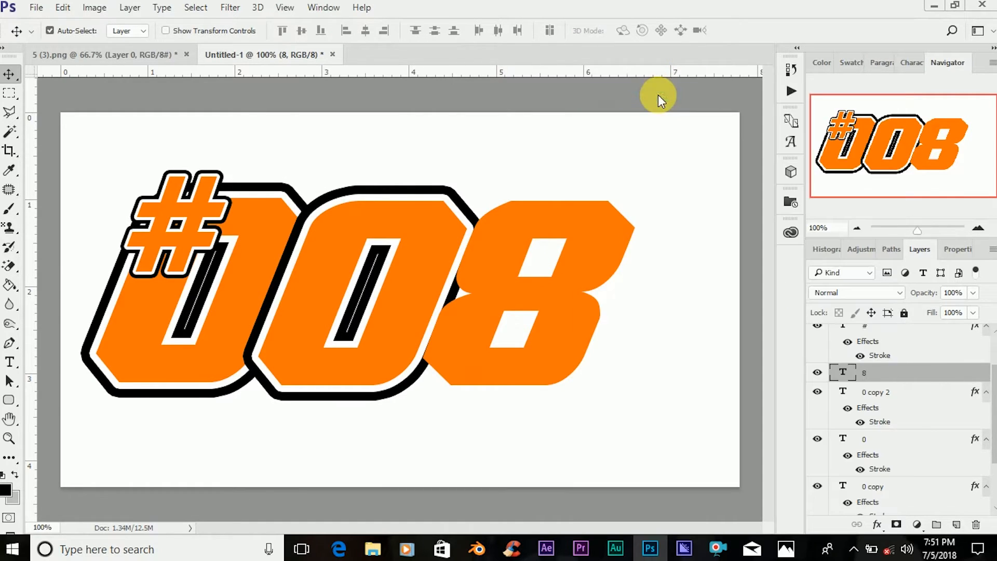
pyautogui.press('h')
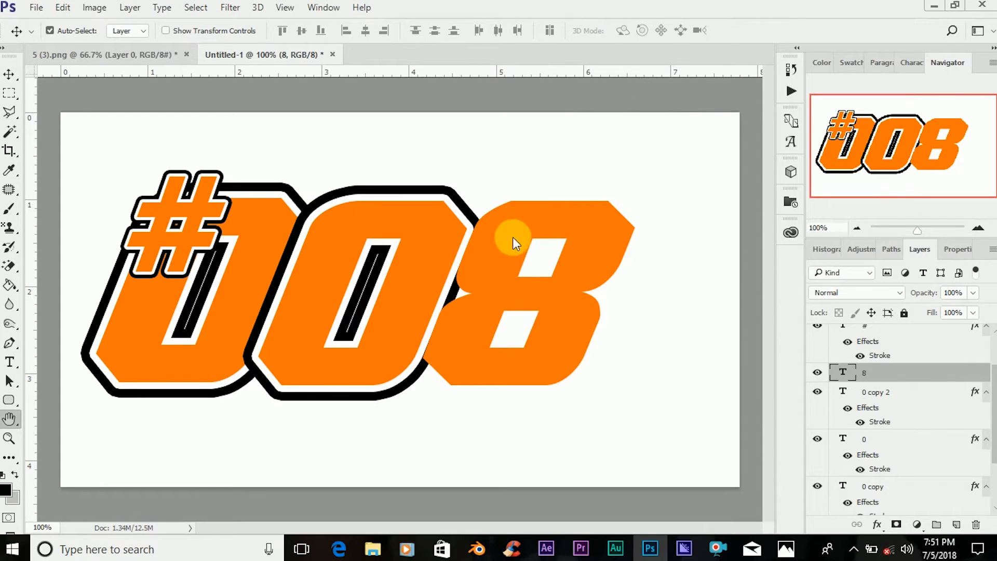
pyautogui.click(383, 271)
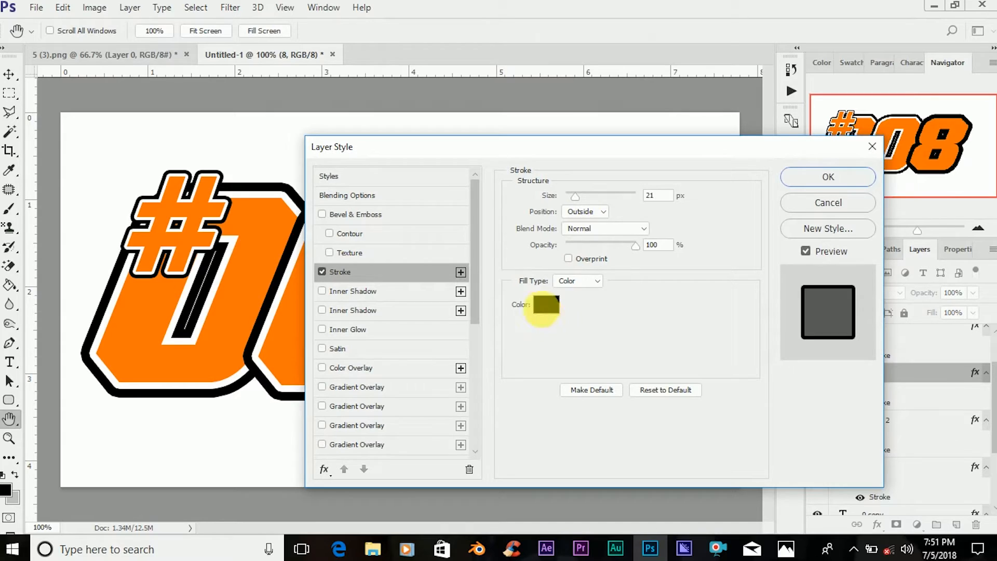
pyautogui.click(545, 304)
pyautogui.moveTo(579, 222)
pyautogui.mouseDown()
pyautogui.moveTo(584, 174)
pyautogui.moveTo(565, 200)
pyautogui.mouseUp()
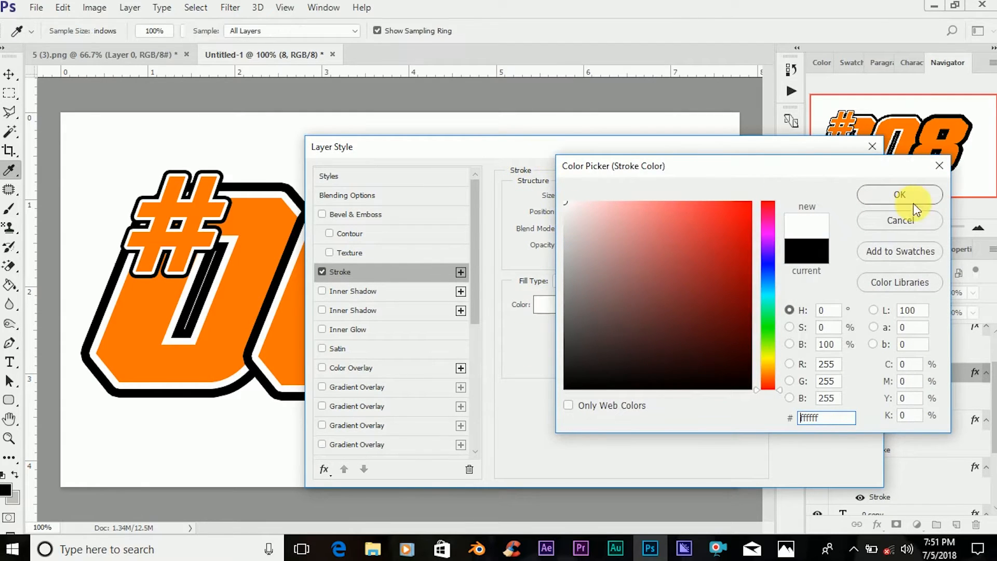
pyautogui.click(907, 207)
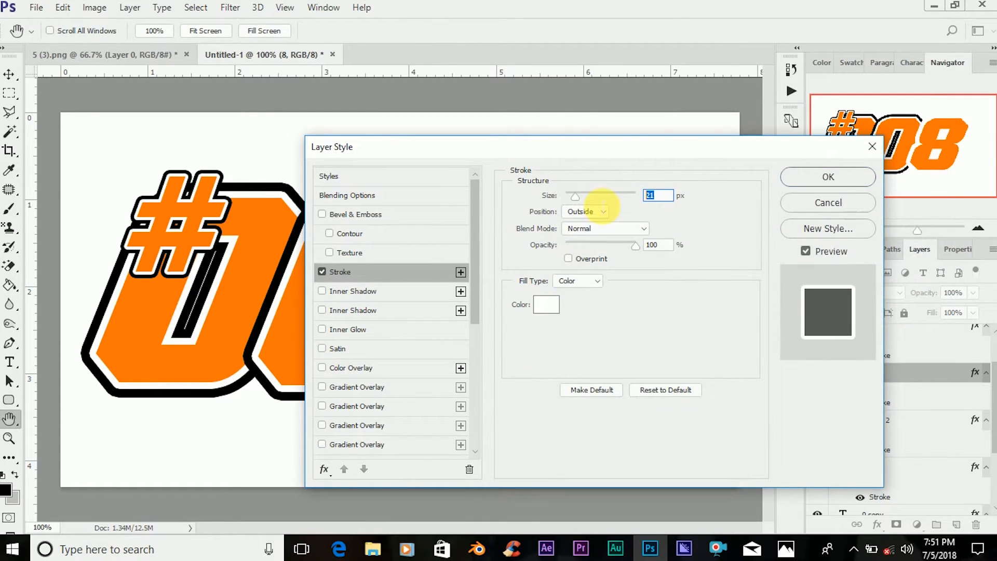
pyautogui.click(822, 175)
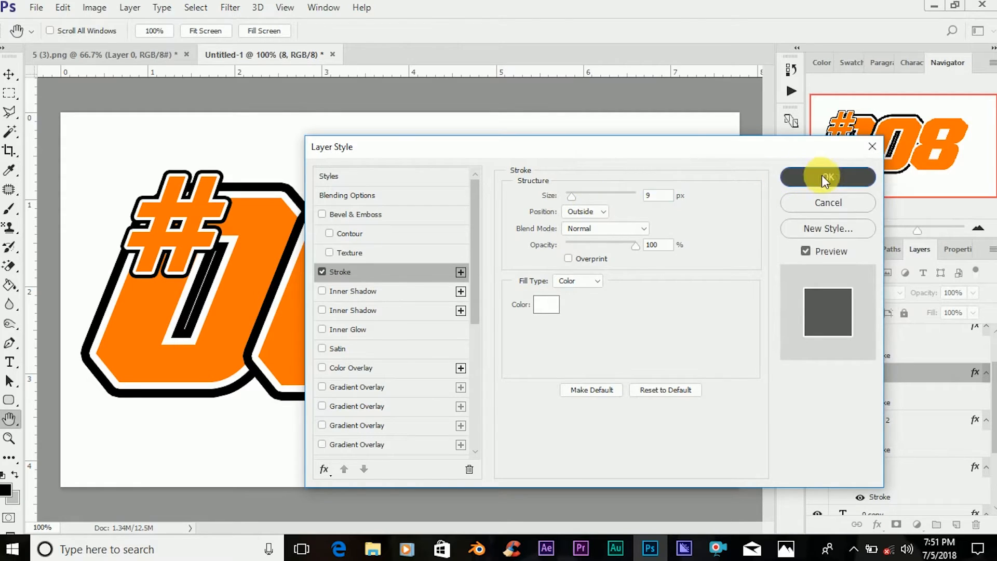
# Duplicate the 8's layer and set the lower one's stroke size to 21 px.
pyautogui.hotkey('ctrl', 'j')
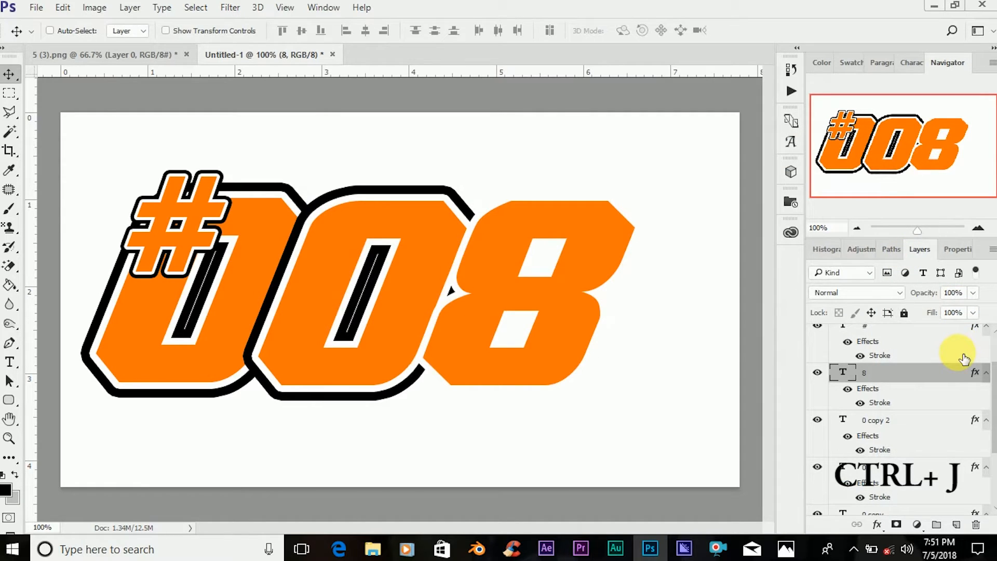
pyautogui.click(907, 377)
pyautogui.rightClick(907, 376)
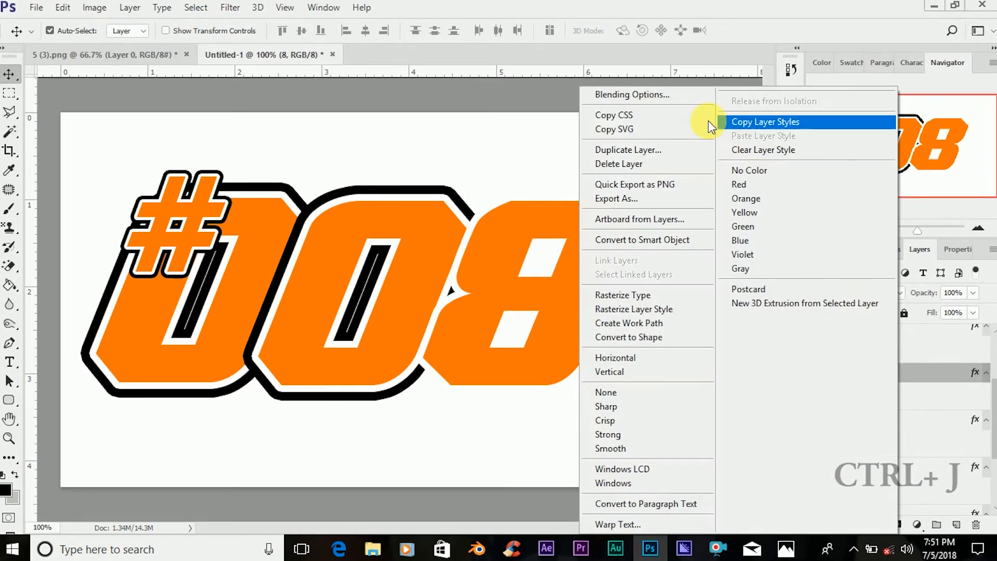
pyautogui.click(650, 92)
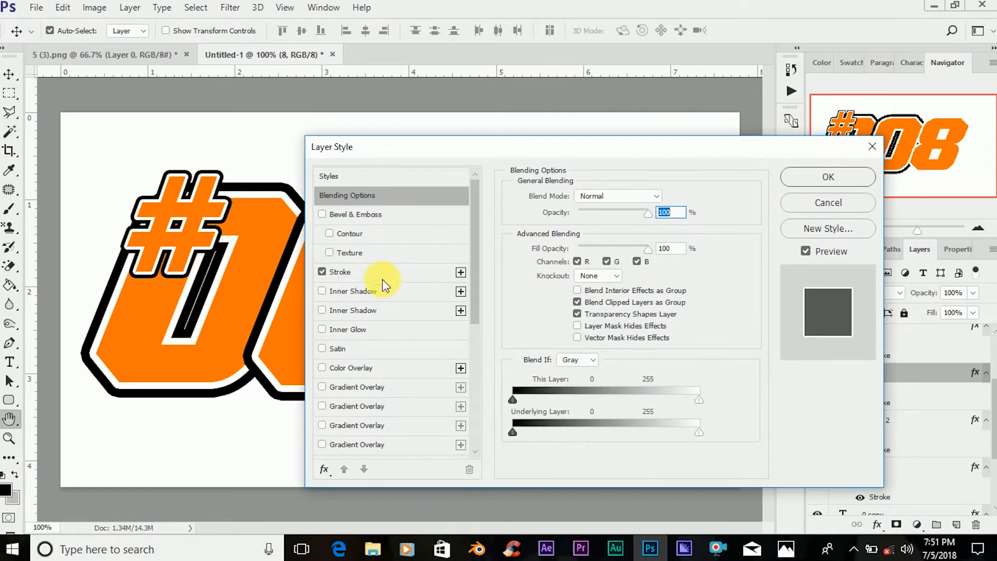
pyautogui.click(383, 273)
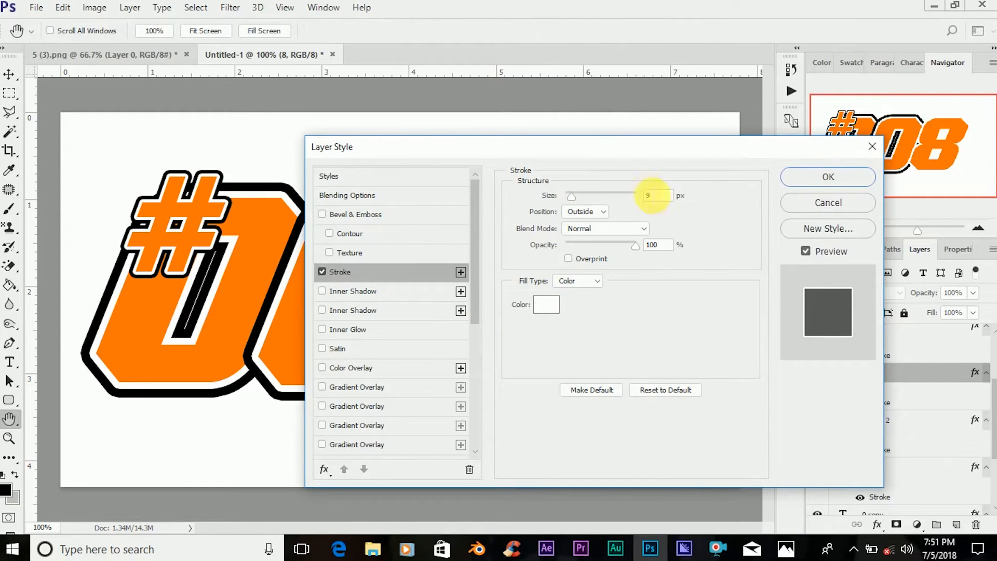
pyautogui.write('21')
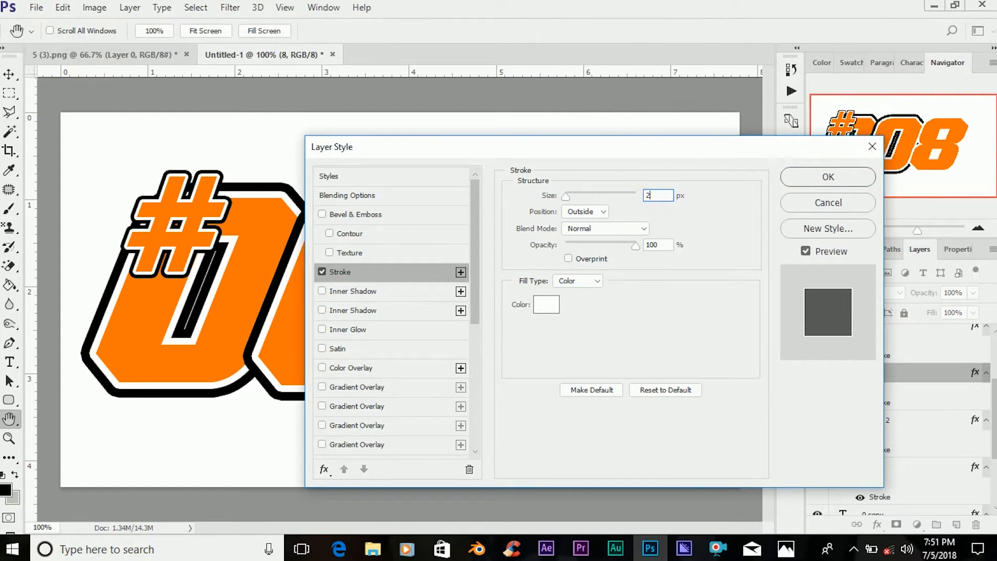
# Change the stroke color of the lower 8 layer to near-black (030303).
pyautogui.click(545, 305)
pyautogui.click(567, 387)
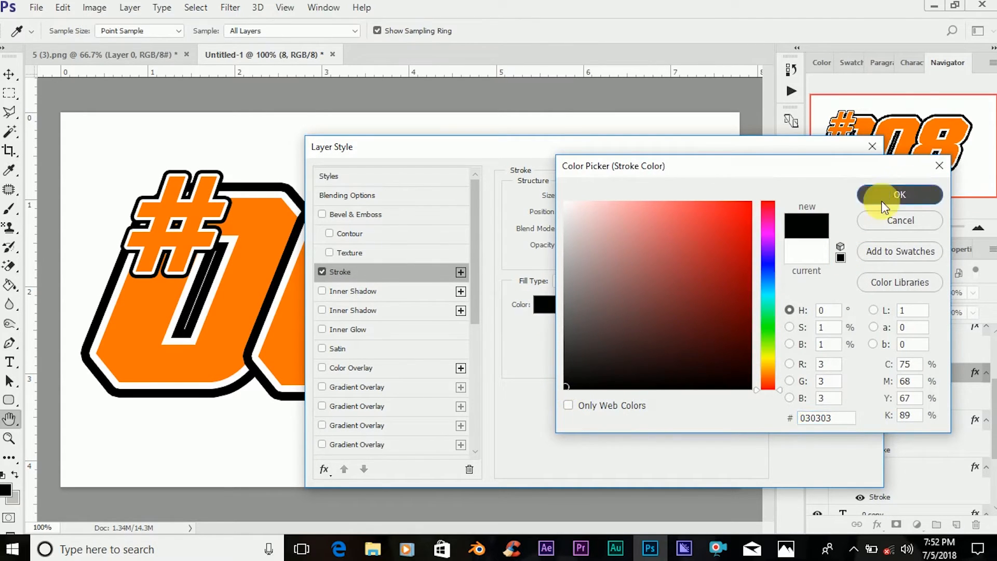
pyautogui.click(914, 195)
pyautogui.click(828, 183)
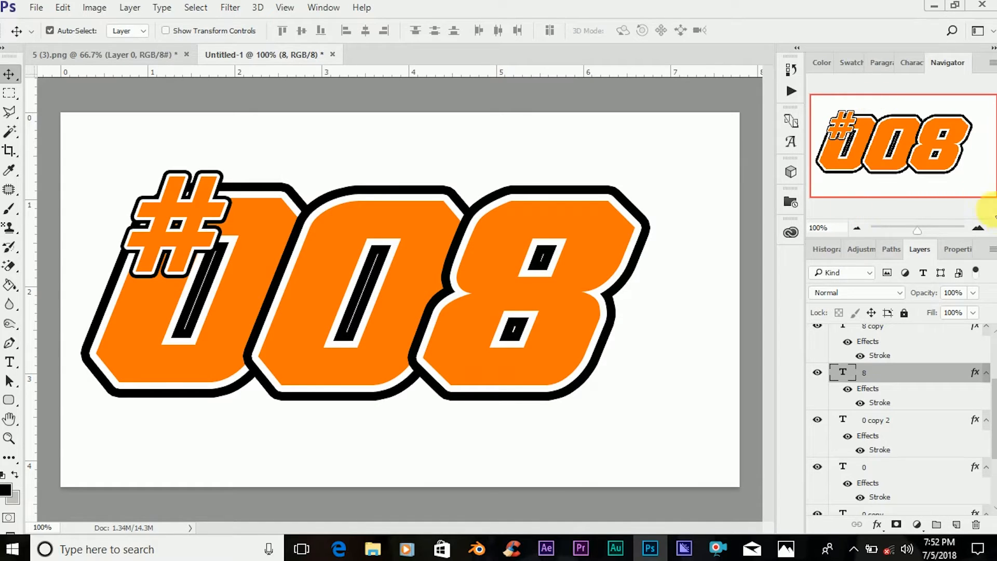
# Select both # text layers and move them together up and outward, off the first 0's upper corner.
pyautogui.scroll(2, 948, 346)
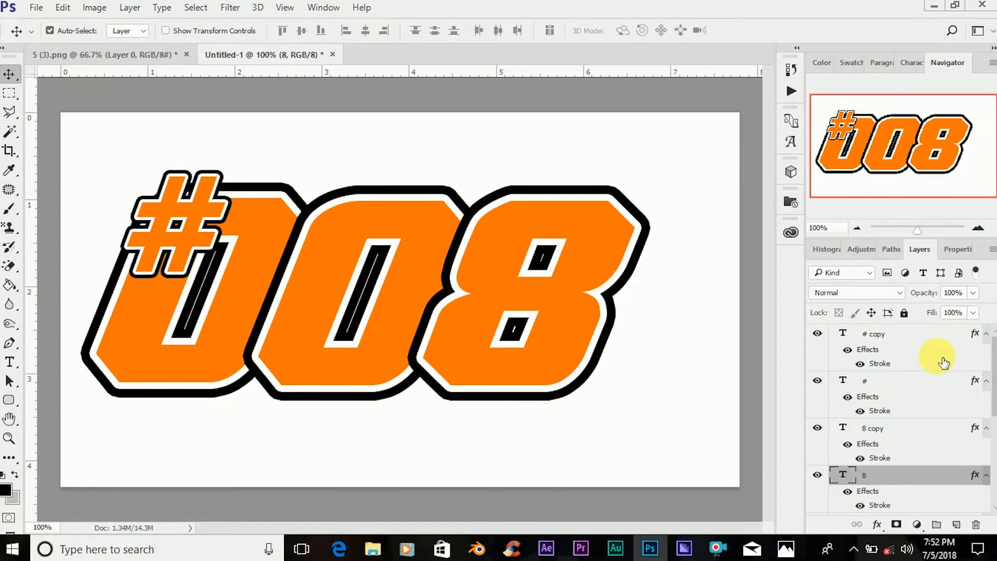
pyautogui.click(916, 347)
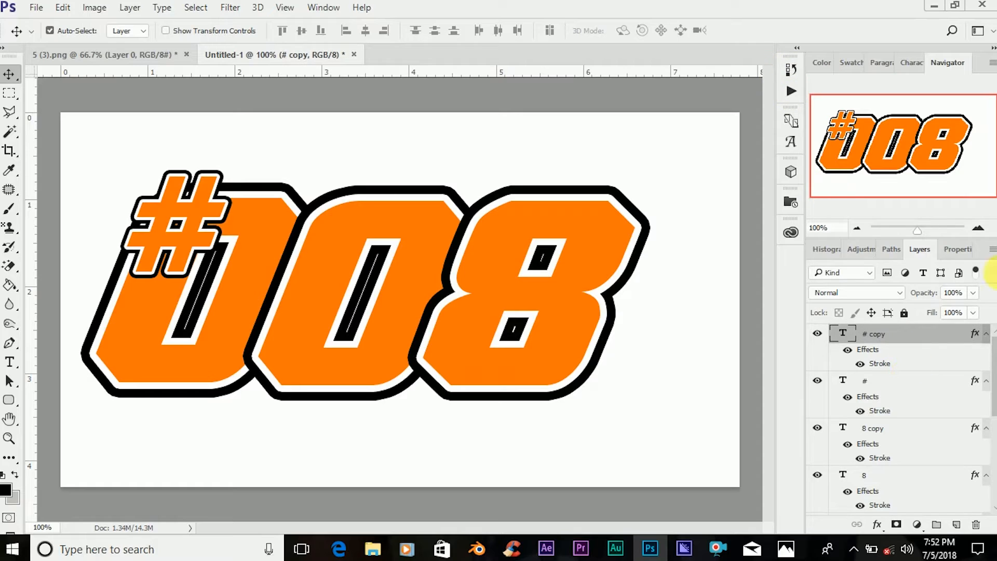
pyautogui.keyDown('ctrl'); pyautogui.click(890, 385); pyautogui.keyUp('ctrl')
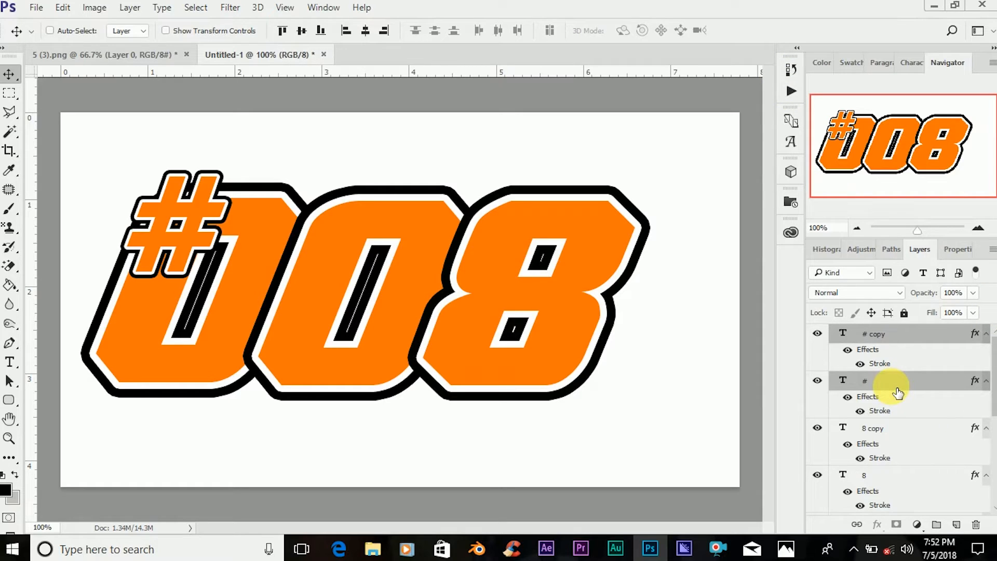
pyautogui.hotkey('ctrl', 't')
pyautogui.moveTo(169, 208); pyautogui.dragTo(146, 185)
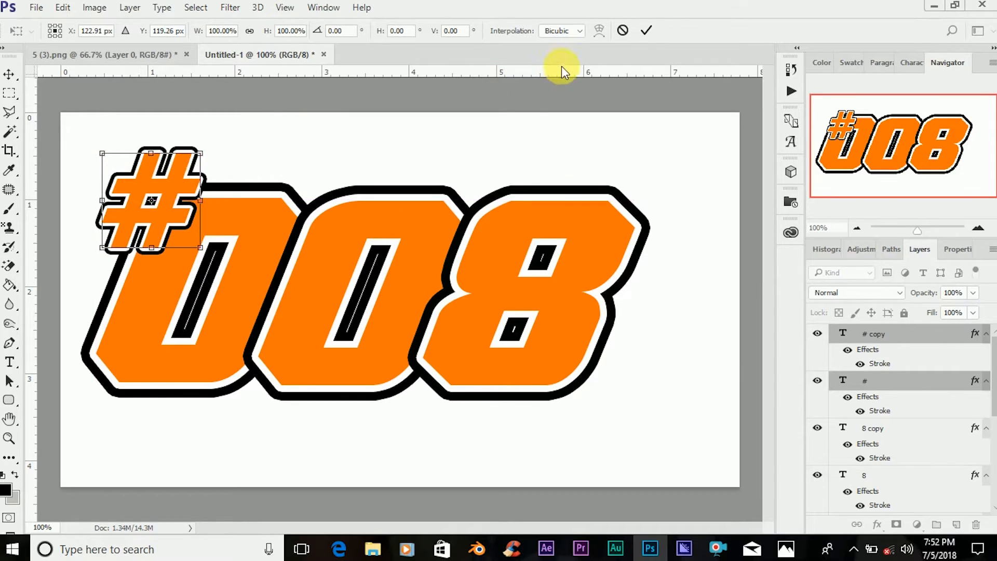
pyautogui.click(643, 31)
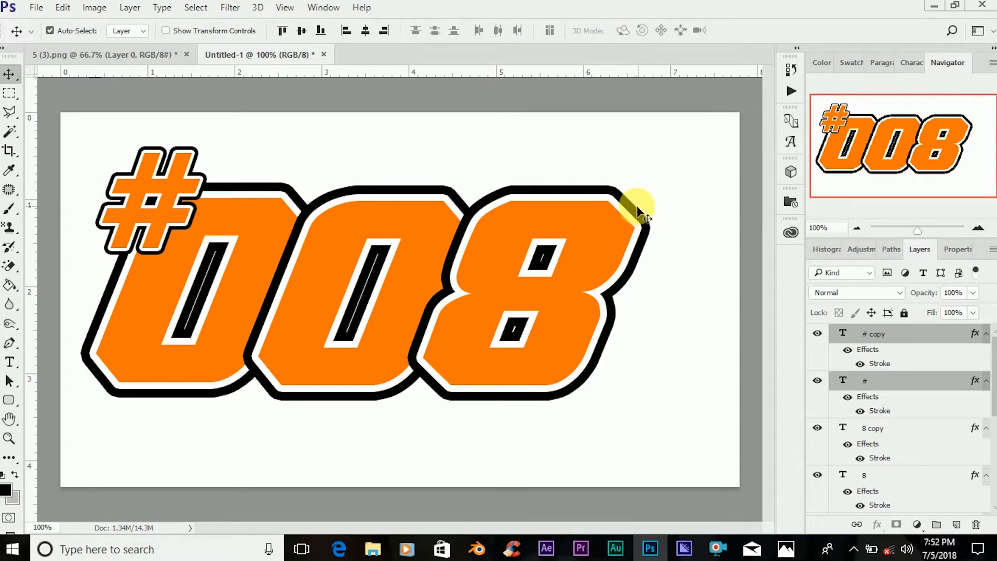
# Bring the minion image into the #008 document, scale it to about 42.8% and place it over the 8's outer edge.
pyautogui.click(144, 60)
pyautogui.moveTo(377, 208); pyautogui.dragTo(481, 232)
pyautogui.hotkey('ctrl', 't')
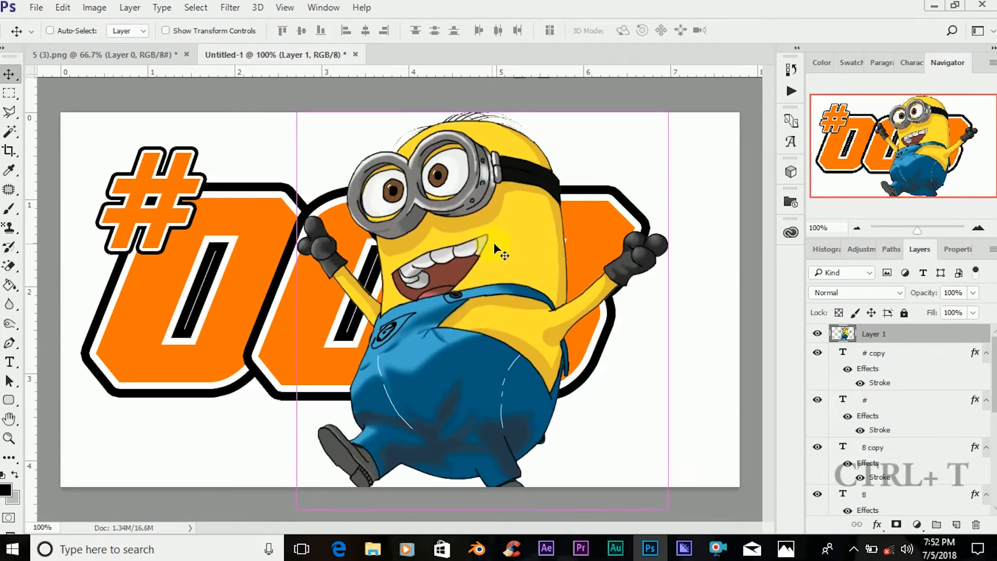
pyautogui.moveTo(669, 509); pyautogui.dragTo(447, 299)
pyautogui.moveTo(404, 214); pyautogui.dragTo(662, 323)
pyautogui.moveTo(733, 403)
pyautogui.mouseDown()
pyautogui.moveTo(723, 397)
pyautogui.moveTo(737, 403)
pyautogui.mouseUp()
pyautogui.moveTo(635, 342); pyautogui.dragTo(629, 345)
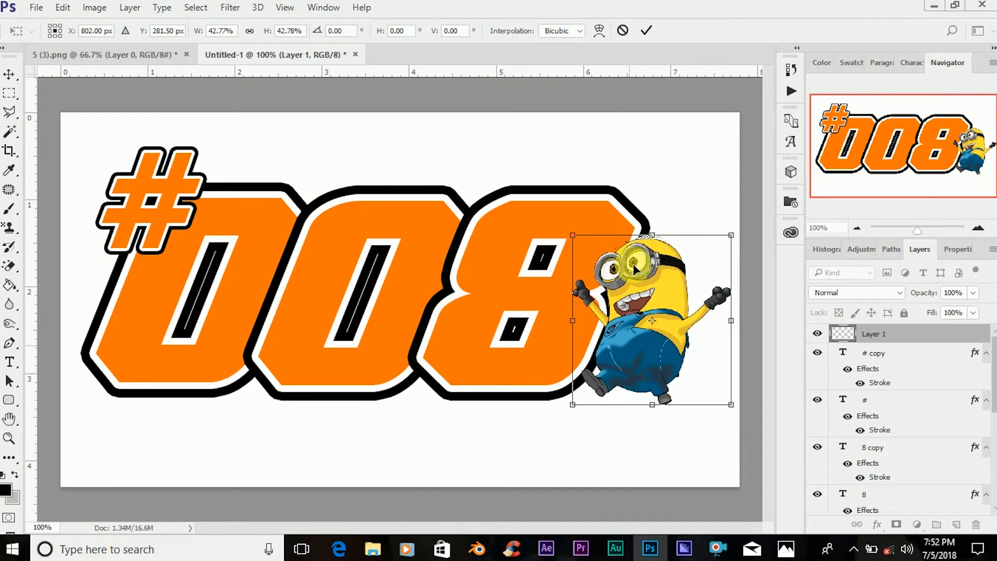
pyautogui.click(646, 33)
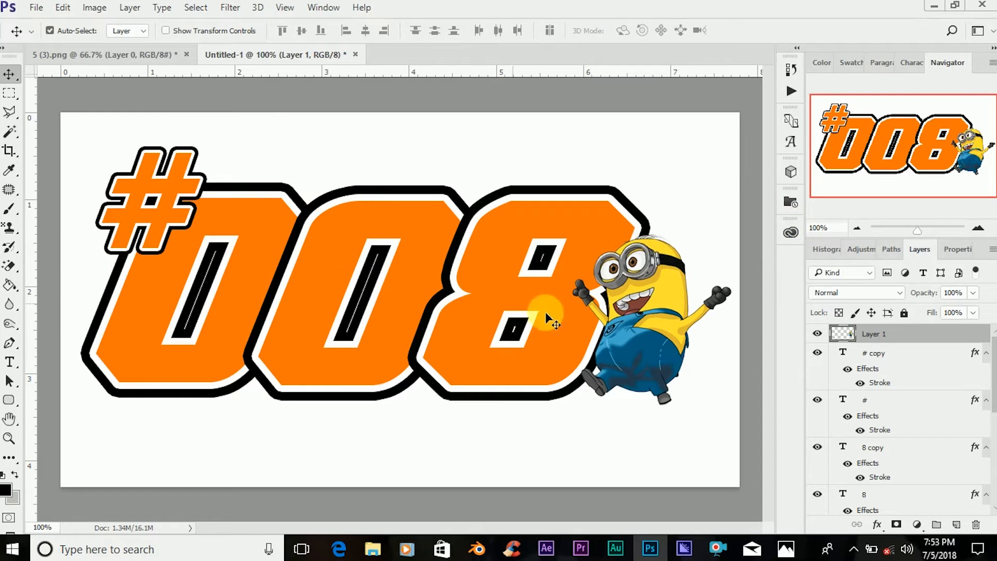
# Duplicate the minion layer, move the copy over the middle 0 and enlarge it to more than twice its size.
pyautogui.hotkey('ctrl', 'j')
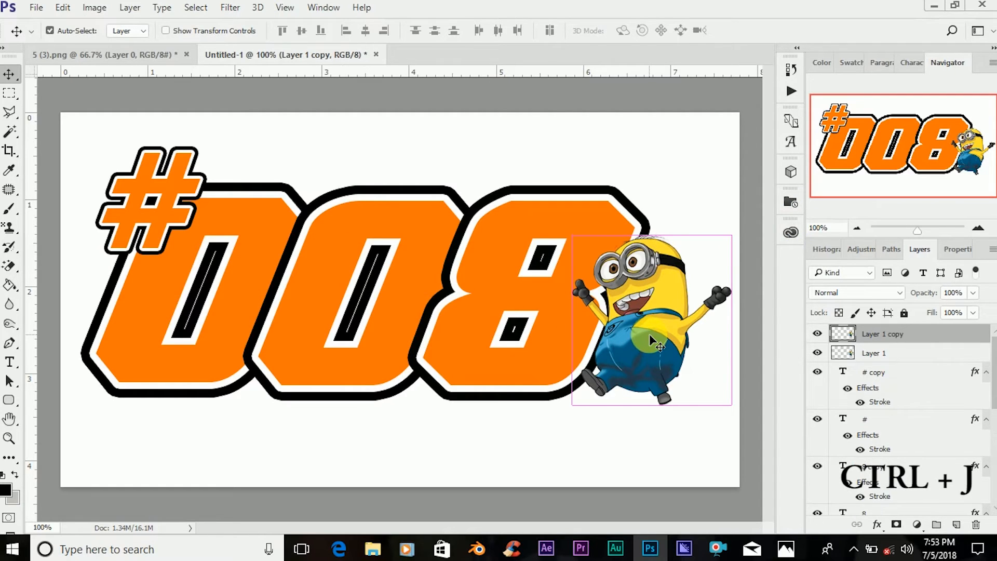
pyautogui.moveTo(633, 328); pyautogui.dragTo(369, 328)
pyautogui.hotkey('ctrl', 't')
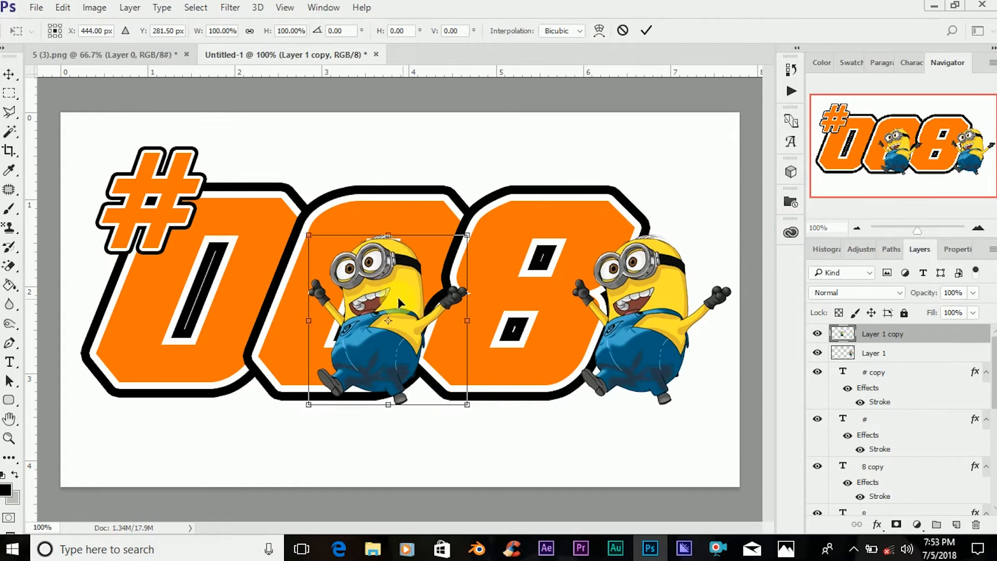
pyautogui.moveTo(459, 403); pyautogui.dragTo(605, 529)
pyautogui.moveTo(441, 319); pyautogui.dragTo(403, 250)
pyautogui.moveTo(547, 434); pyautogui.dragTo(630, 518)
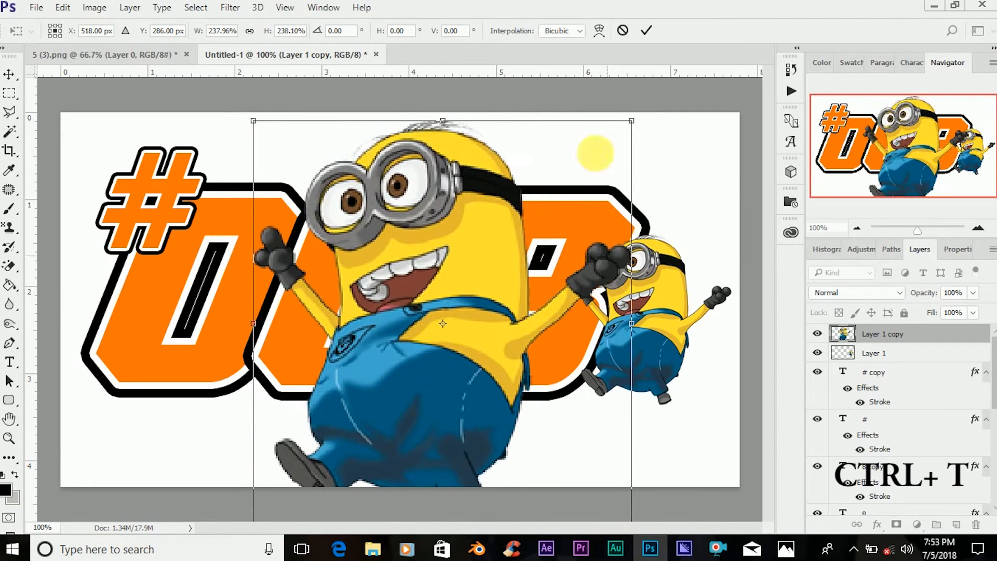
pyautogui.moveTo(632, 121)
pyautogui.mouseDown()
pyautogui.moveTo(643, 96)
pyautogui.moveTo(645, 109)
pyautogui.mouseUp()
pyautogui.click(647, 33)
# Place the large minion copy just above the Background layer and lower its opacity to 39%.
pyautogui.moveTo(897, 334); pyautogui.dragTo(912, 487)
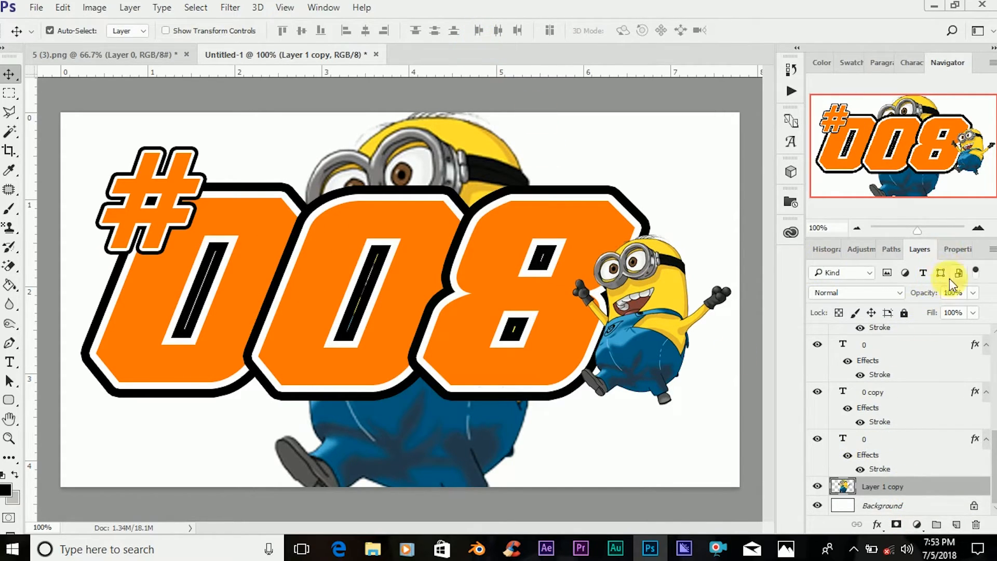
pyautogui.moveTo(930, 294); pyautogui.dragTo(886, 310)
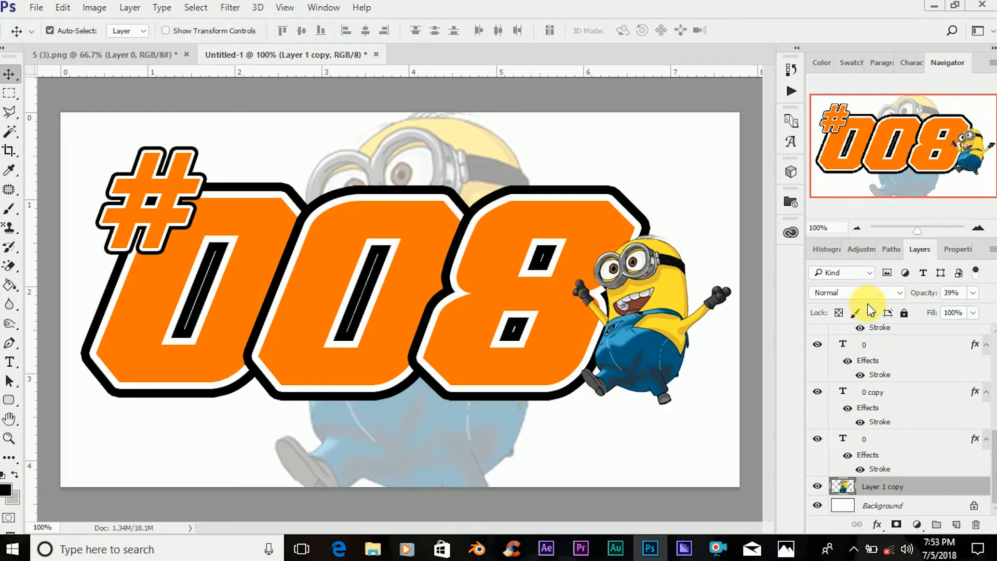
pyautogui.click(10, 362)
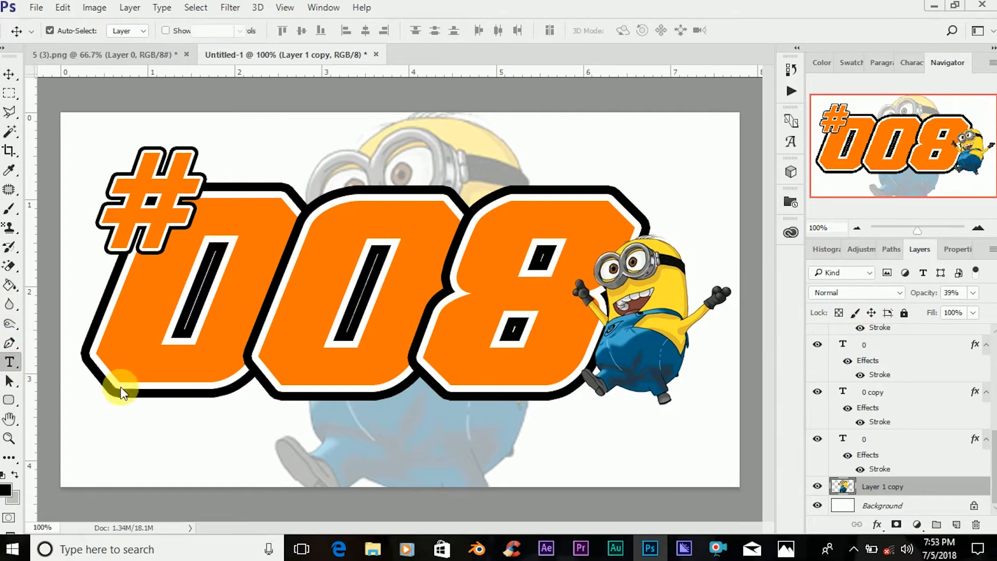
pyautogui.click(347, 436)
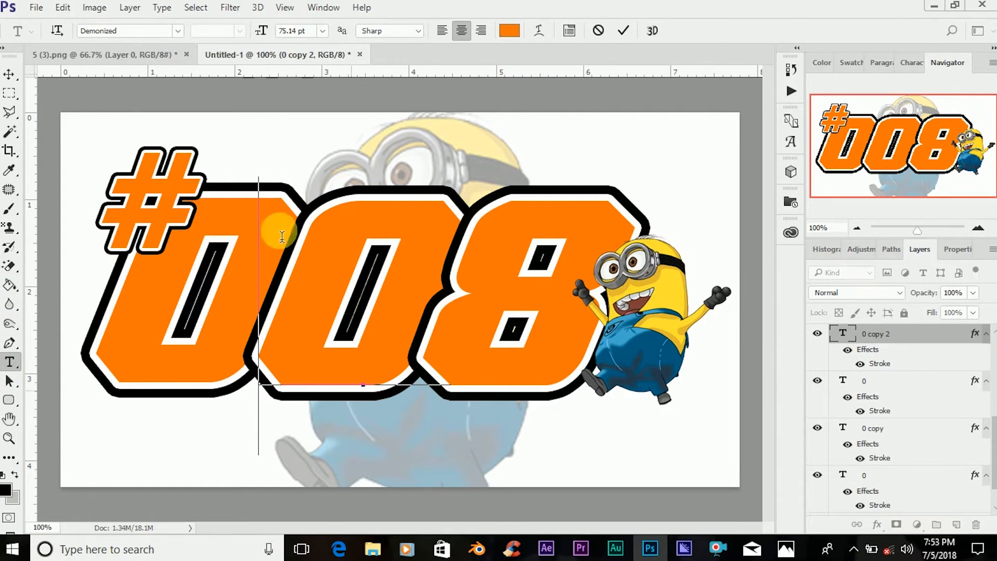
pyautogui.click(8, 75)
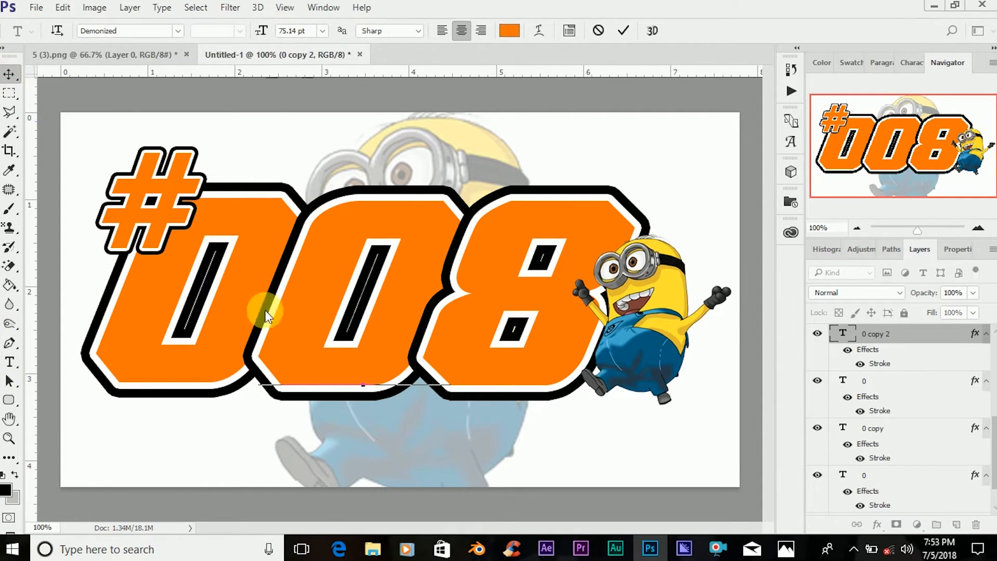
# Add a new text layer reading "Master" in the empty area above the 8.
pyautogui.click(9, 362)
pyautogui.click(609, 155)
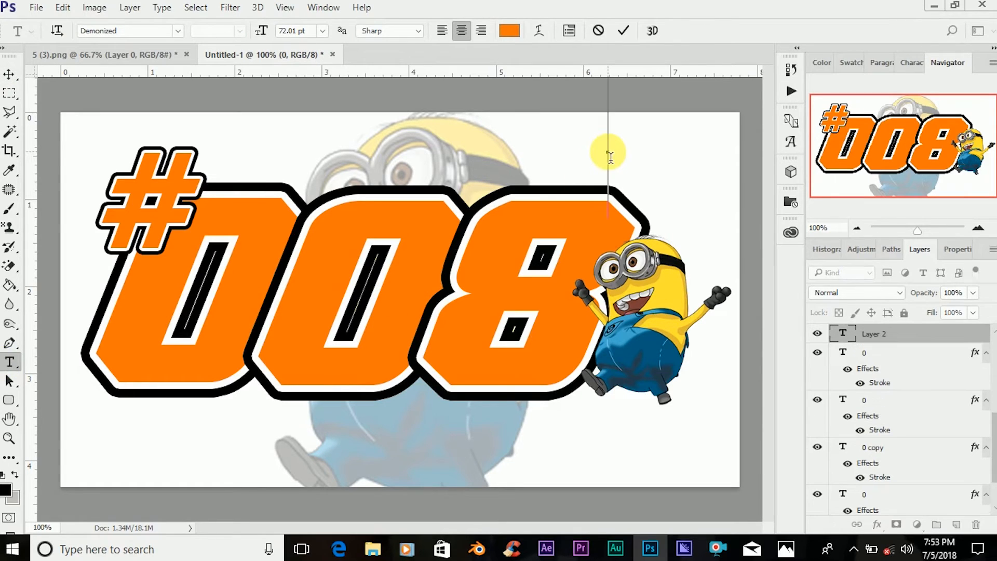
pyautogui.write('MO')
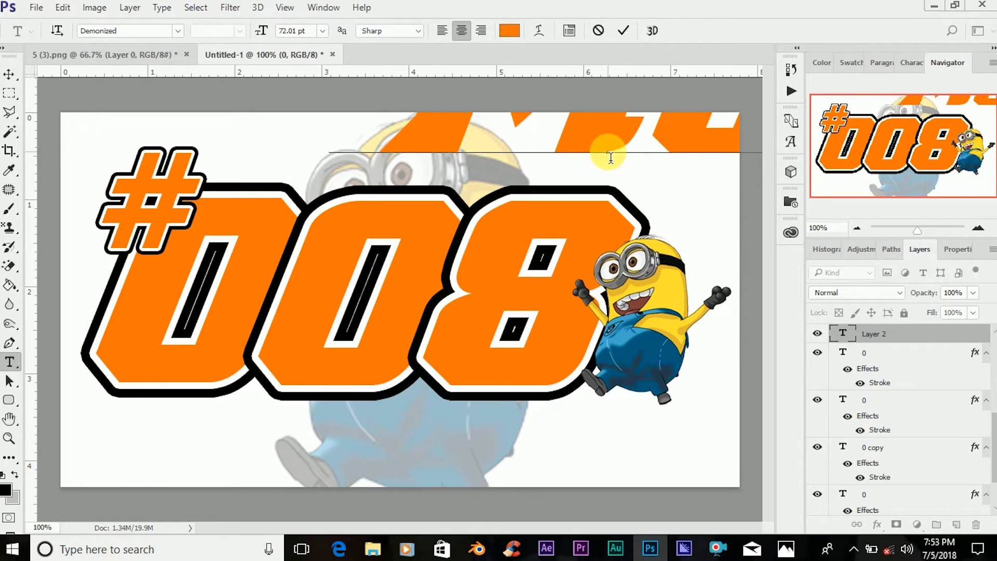
pyautogui.write('JICA')
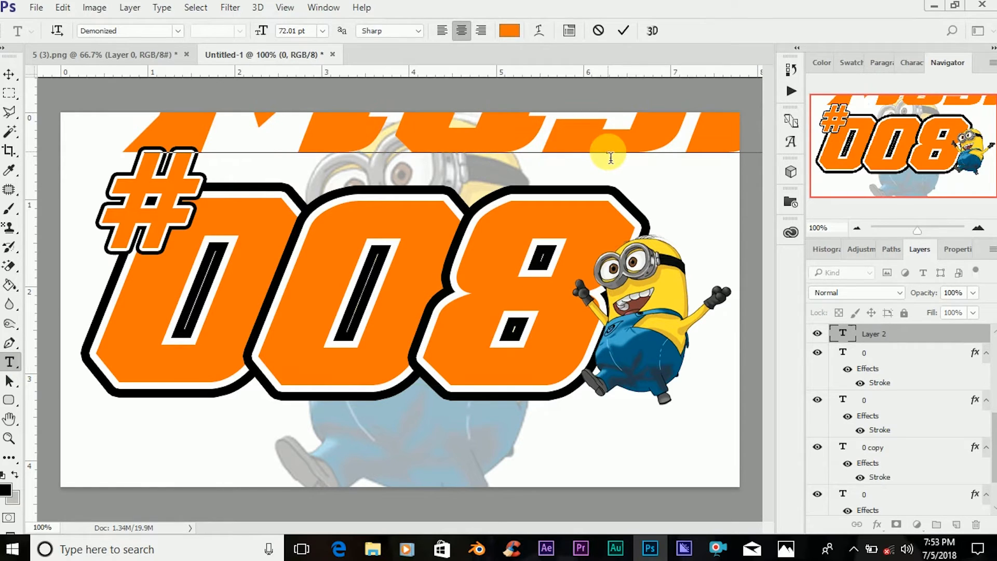
pyautogui.click(623, 30)
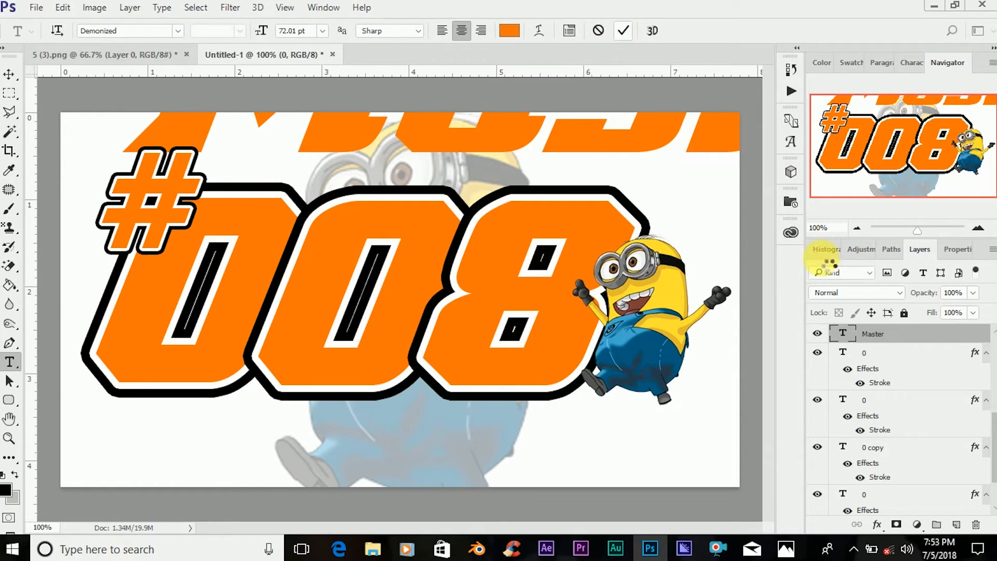
# Change the font of the "Master" text to Hole-Hearted.
pyautogui.doubleClick(843, 334)
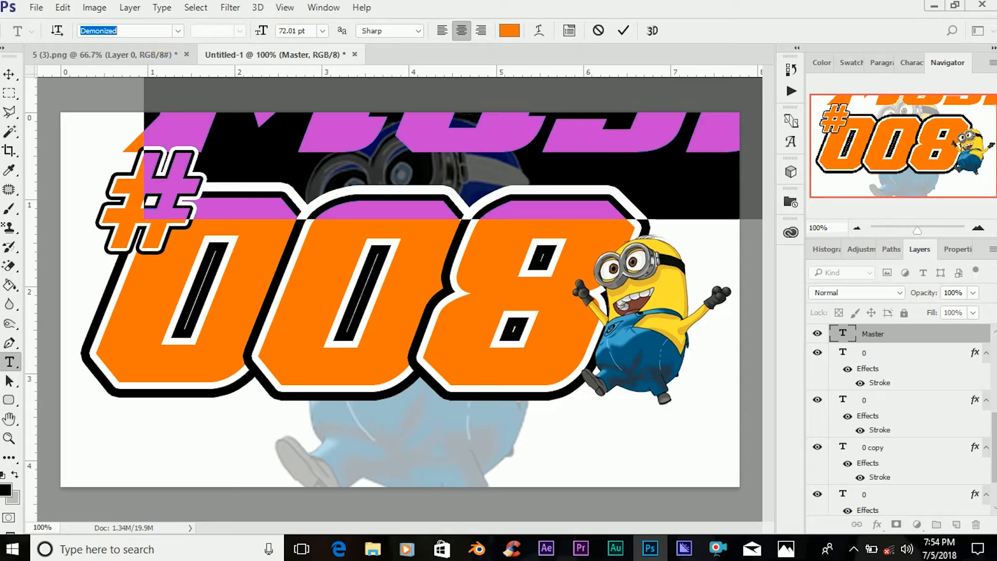
pyautogui.write('hole')
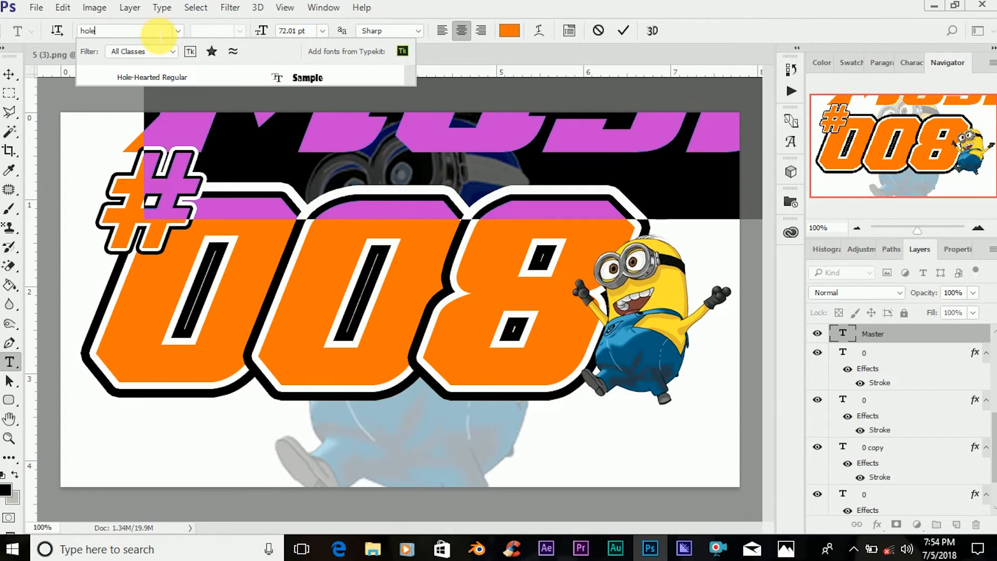
pyautogui.press('Escape')
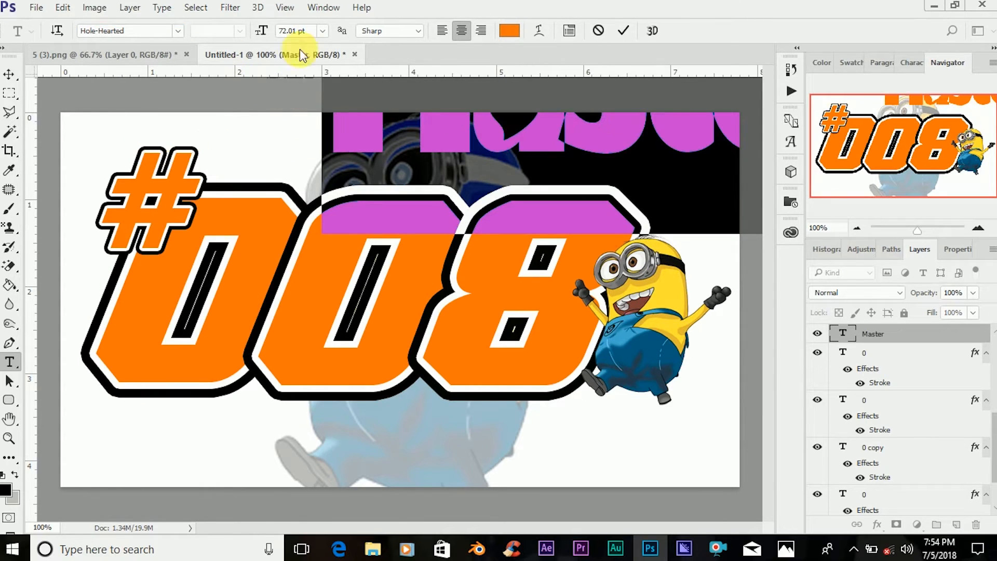
# Move the "Master" text to the lower part of the canvas and reduce its font size to 20.01 pt.
pyautogui.click(9, 78)
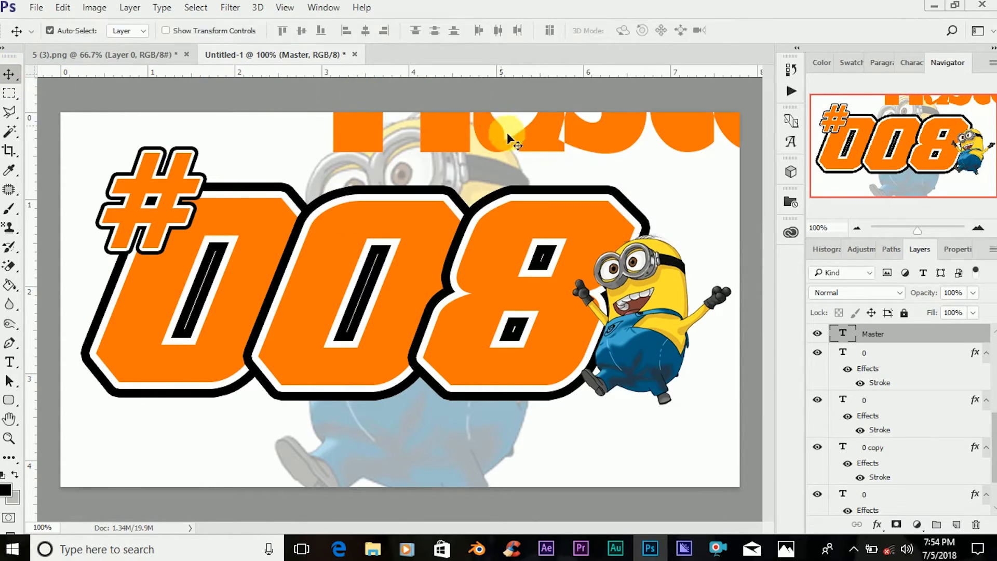
pyautogui.moveTo(546, 133); pyautogui.dragTo(359, 427)
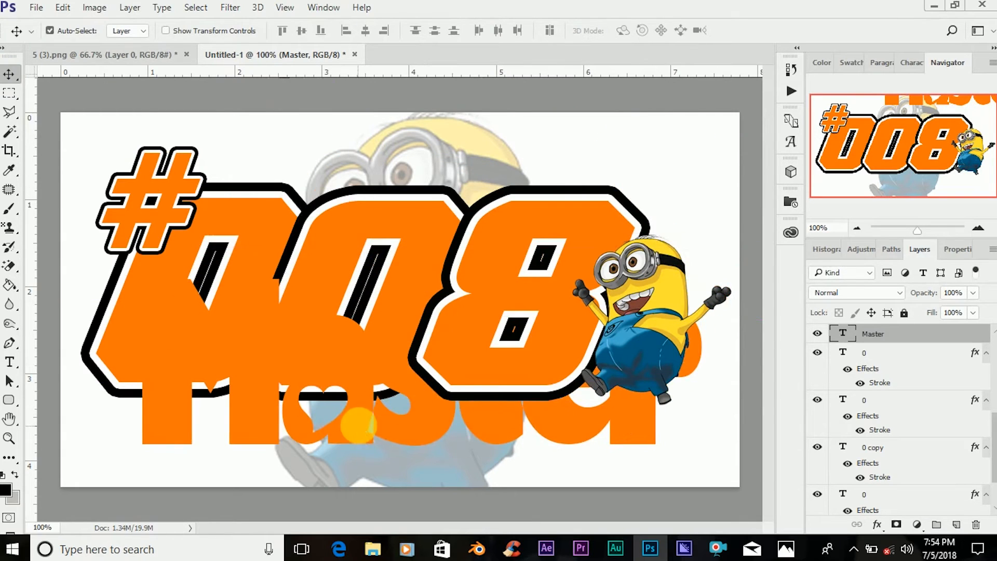
pyautogui.doubleClick(843, 334)
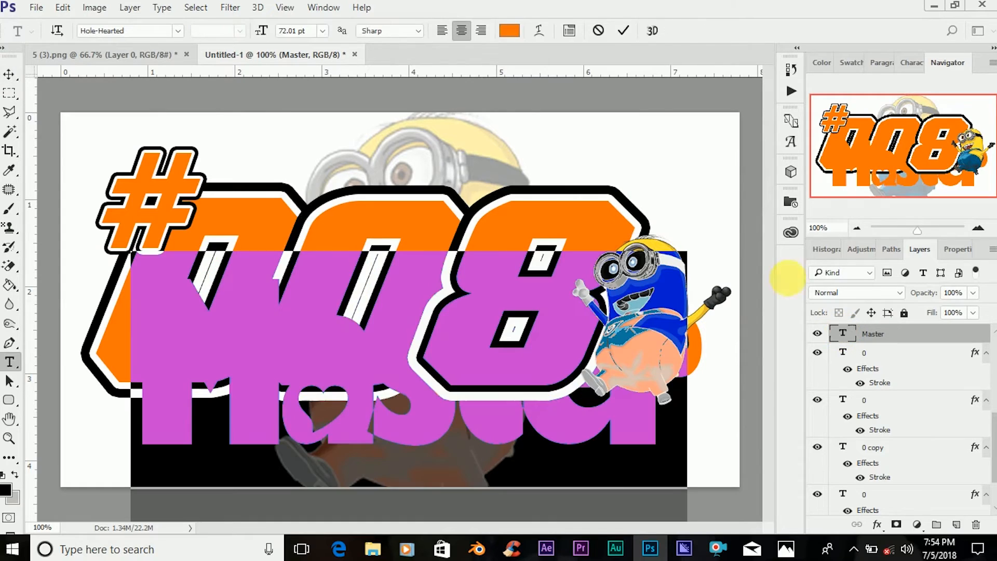
pyautogui.moveTo(272, 35); pyautogui.dragTo(240, 42)
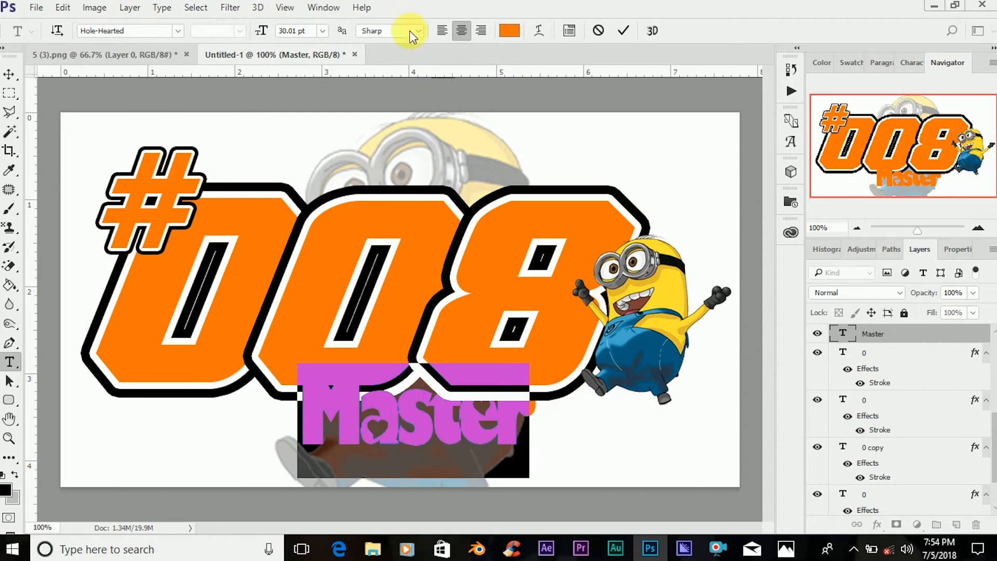
pyautogui.moveTo(263, 31)
pyautogui.mouseDown()
pyautogui.moveTo(252, 27)
pyautogui.moveTo(262, 36)
pyautogui.mouseUp()
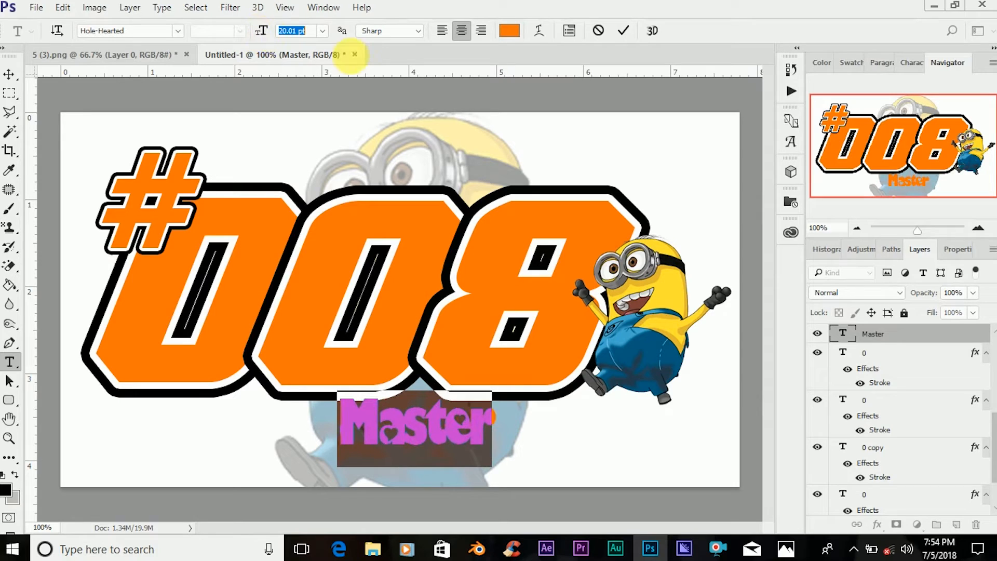
# Color the letters "Mas" of the "Master" text blue (0c06fb).
pyautogui.click(510, 30)
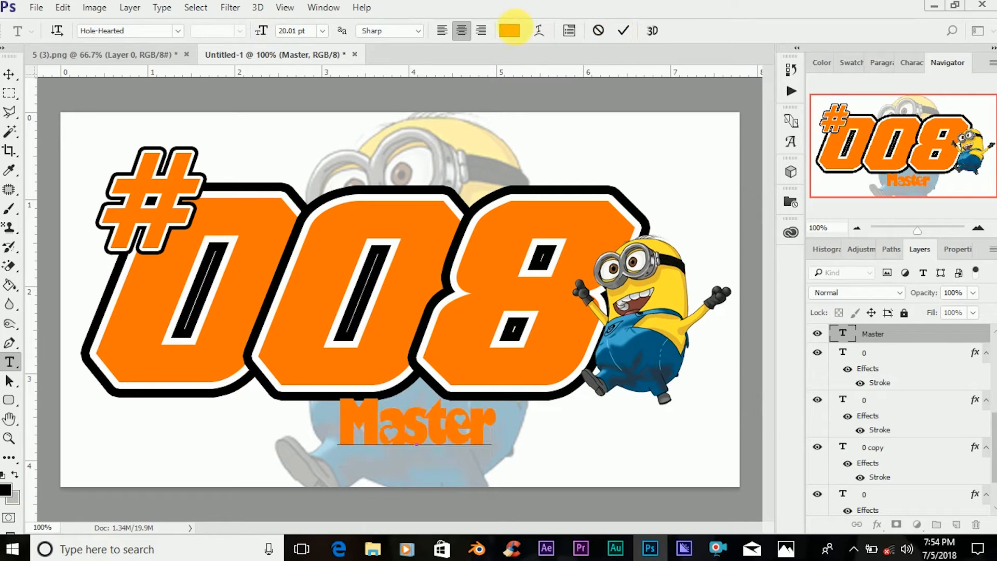
pyautogui.click(899, 192)
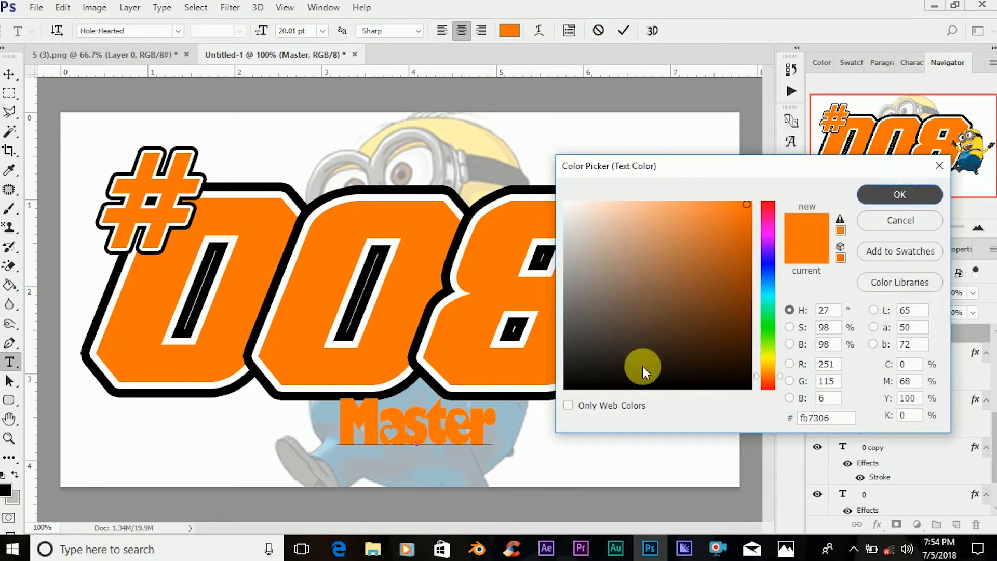
pyautogui.moveTo(342, 433); pyautogui.dragTo(425, 432)
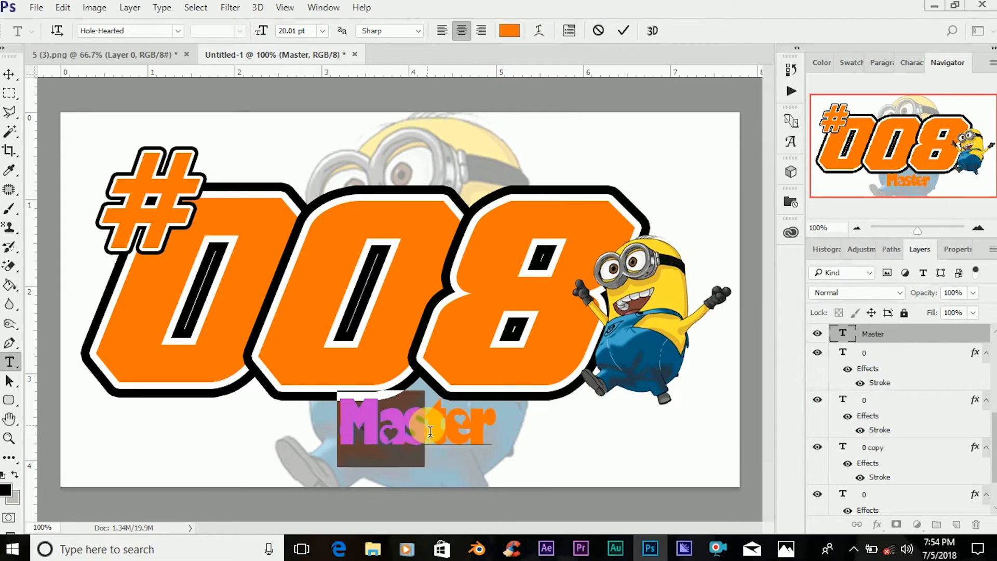
pyautogui.click(510, 30)
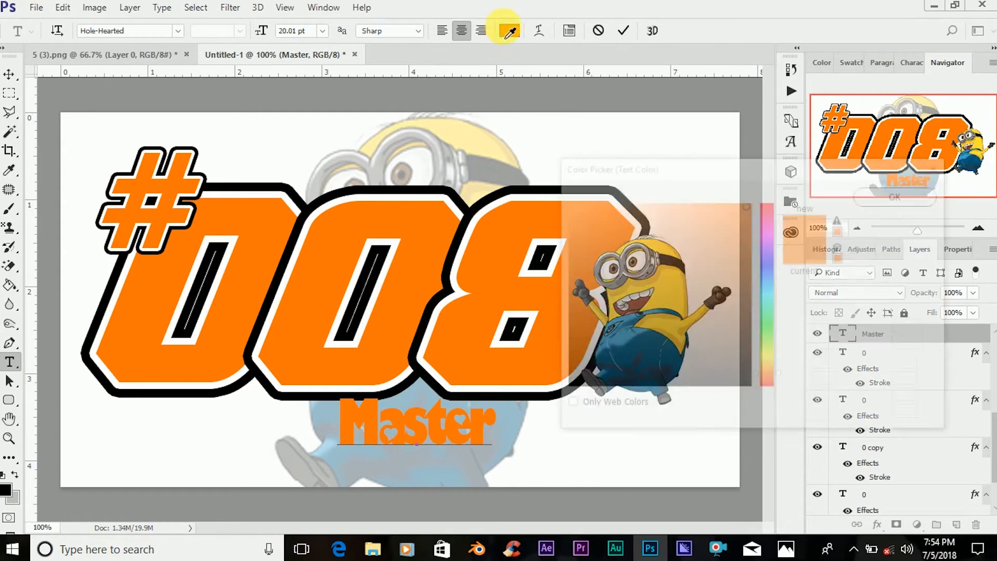
pyautogui.click(769, 263)
pyautogui.click(871, 196)
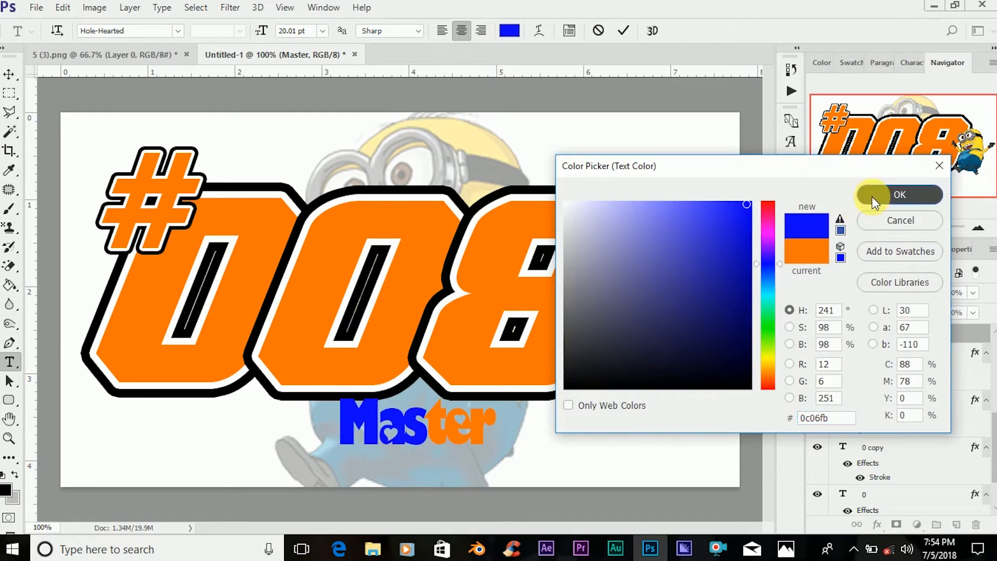
# Color the letters "ter" of the "Master" text red (fb0606) and commit the text edit.
pyautogui.moveTo(434, 427); pyautogui.dragTo(499, 384)
pyautogui.click(516, 33)
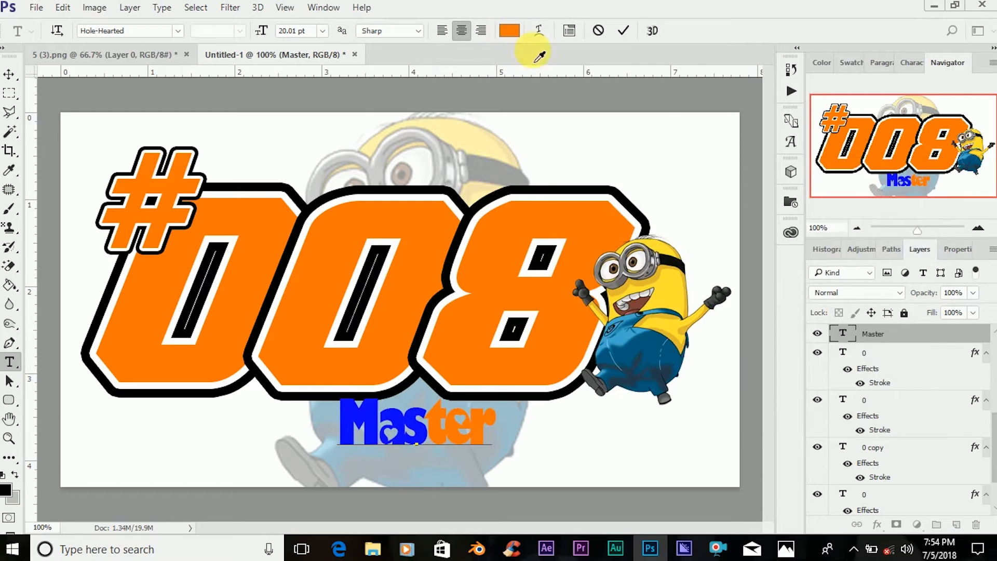
pyautogui.moveTo(771, 209); pyautogui.dragTo(792, 185)
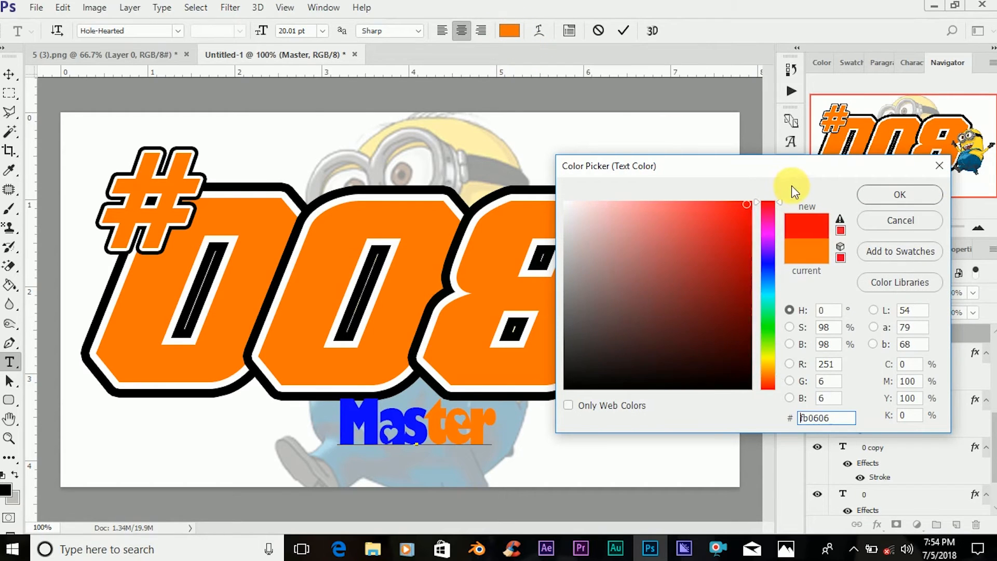
pyautogui.click(884, 198)
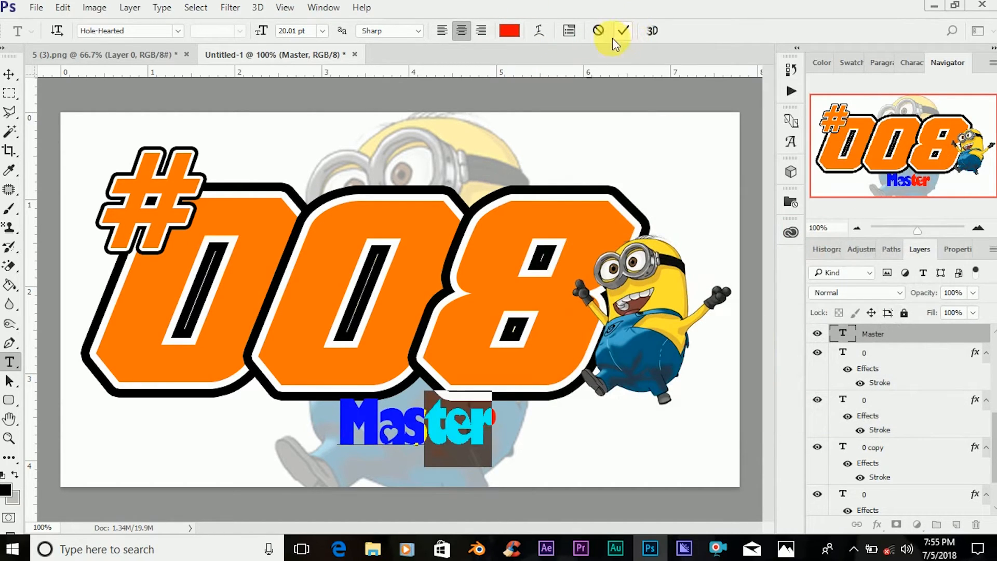
pyautogui.click(624, 32)
pyautogui.press('v')
# Add a Stroke effect to the "Master" text layer.
pyautogui.rightClick(887, 334)
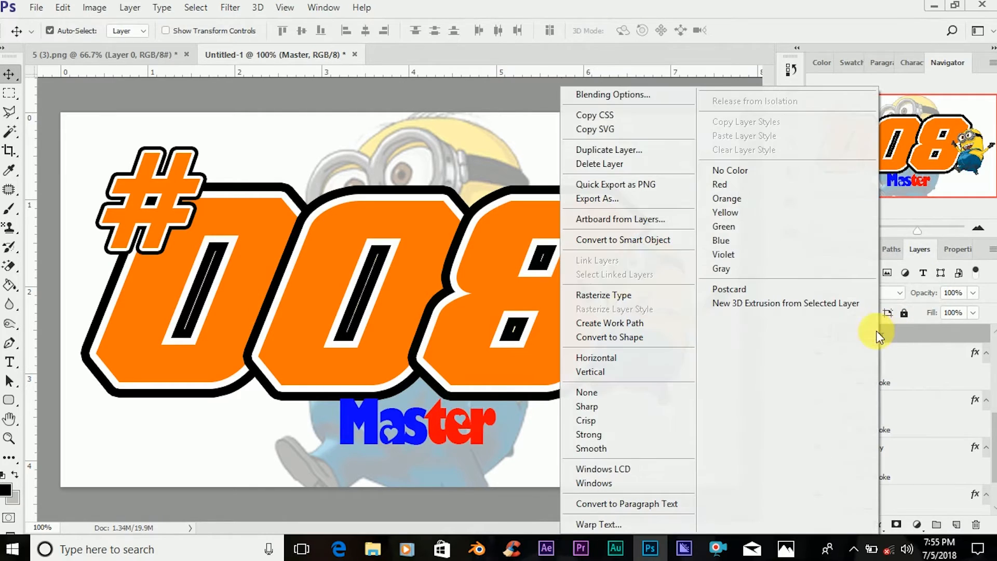
pyautogui.click(634, 95)
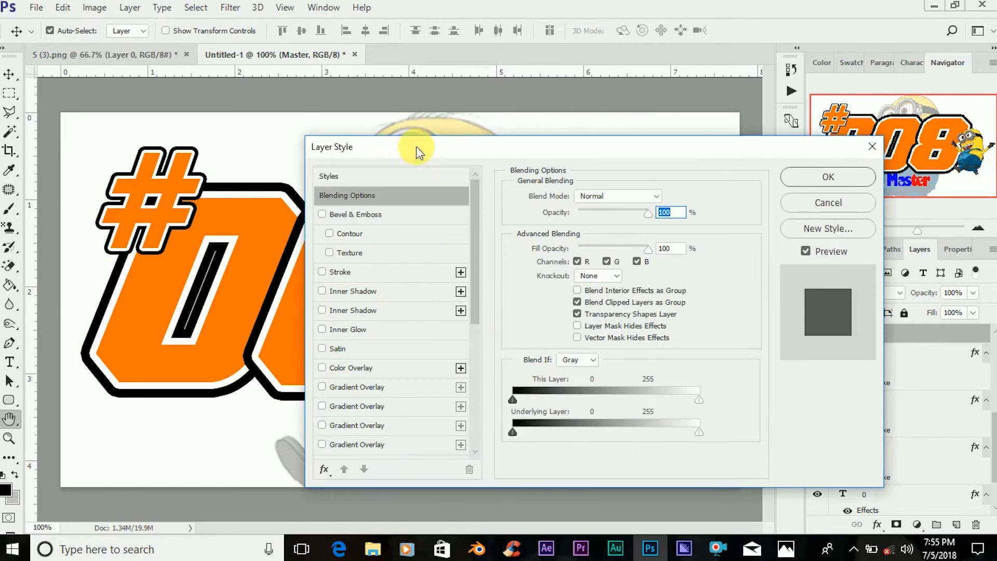
pyautogui.moveTo(419, 151); pyautogui.dragTo(697, 181)
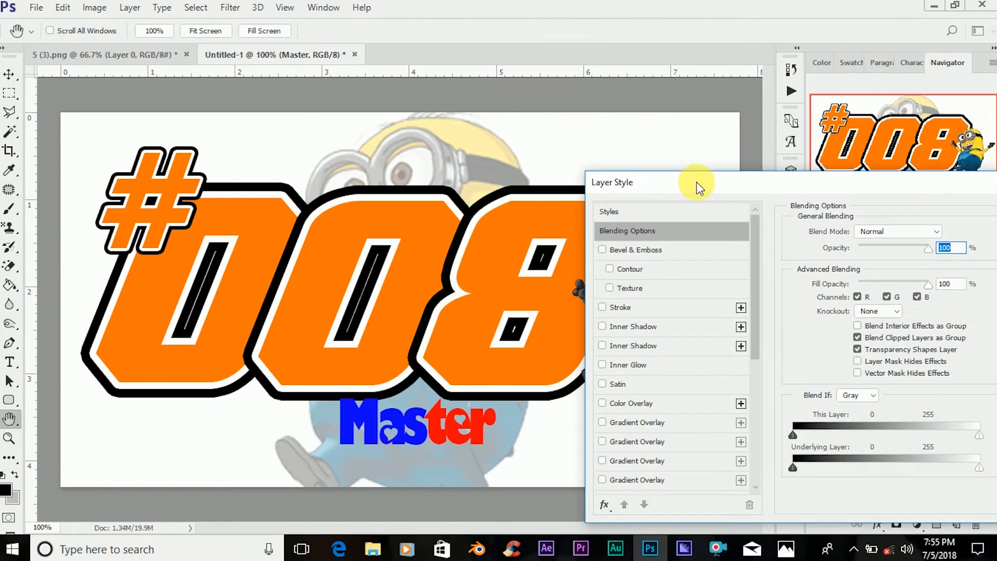
pyautogui.click(656, 301)
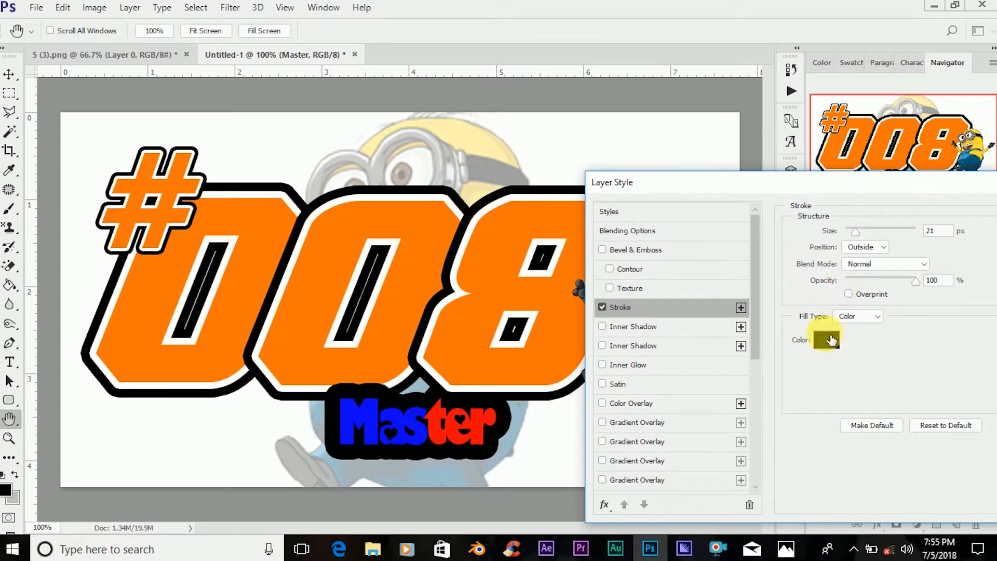
pyautogui.click(830, 339)
pyautogui.click(567, 203)
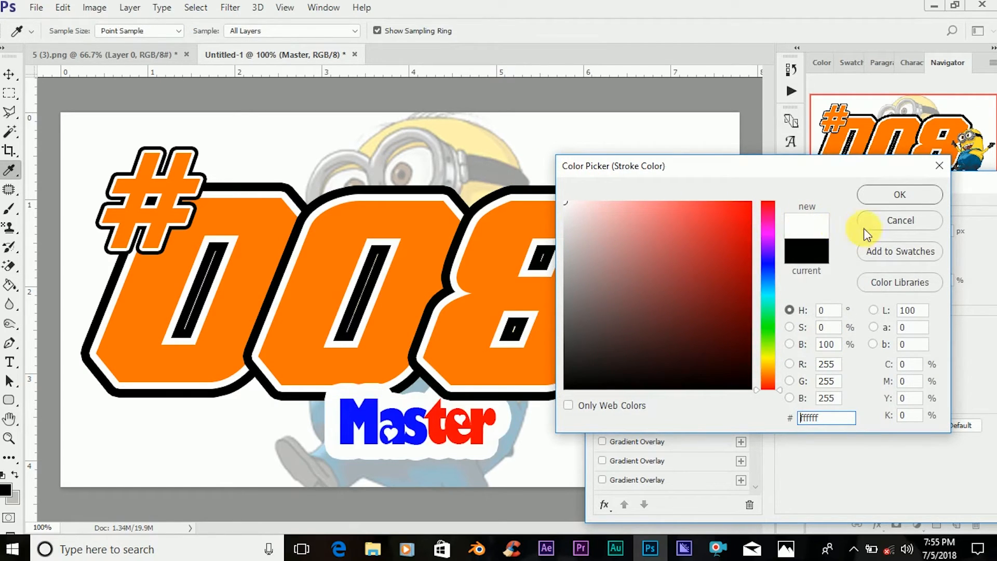
pyautogui.click(799, 257)
pyautogui.click(869, 197)
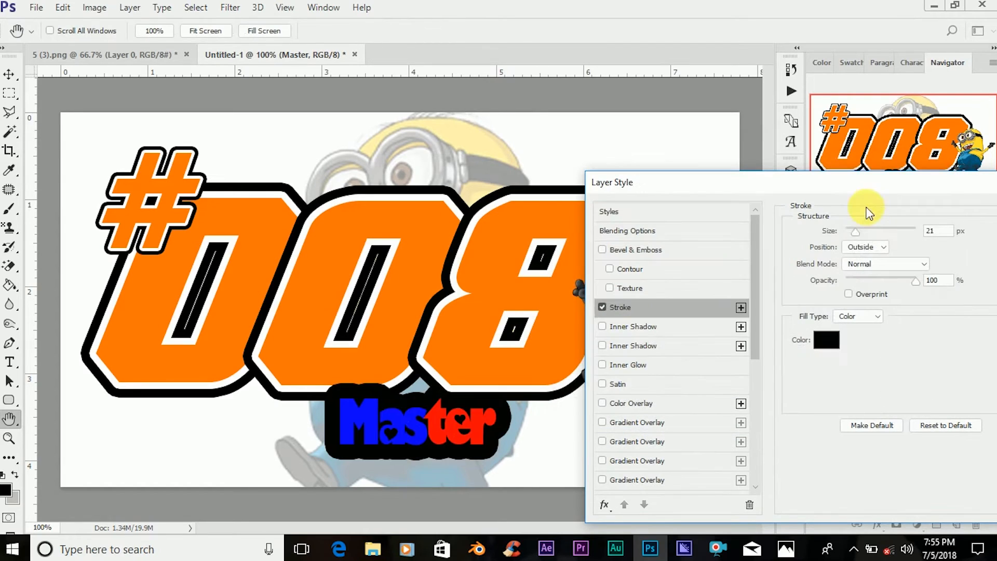
# Reduce the "Master" text's stroke size to 5 px and change the stroke color to white.
pyautogui.moveTo(855, 229); pyautogui.dragTo(839, 234)
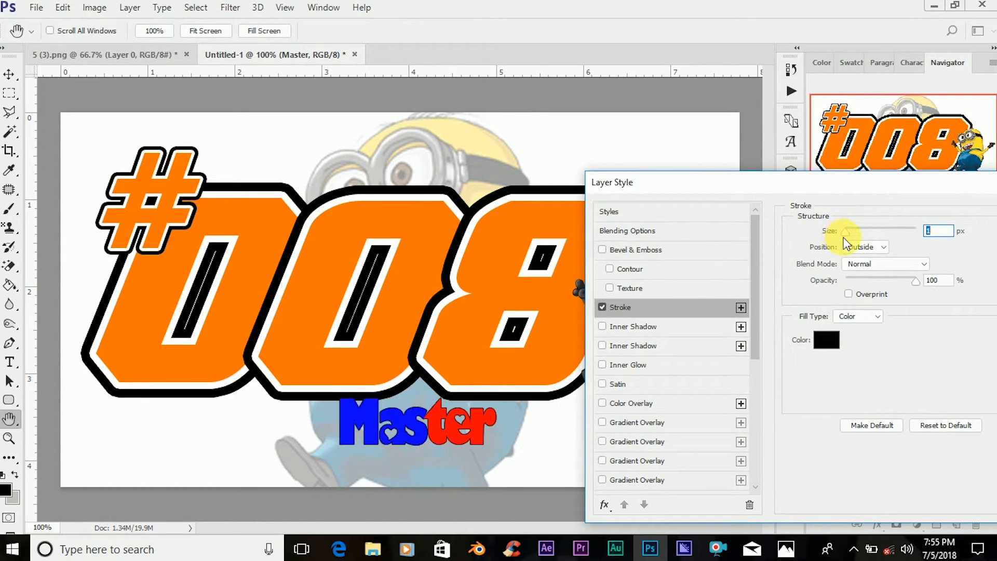
pyautogui.press('Up')
pyautogui.press('Up')
pyautogui.press('Up')
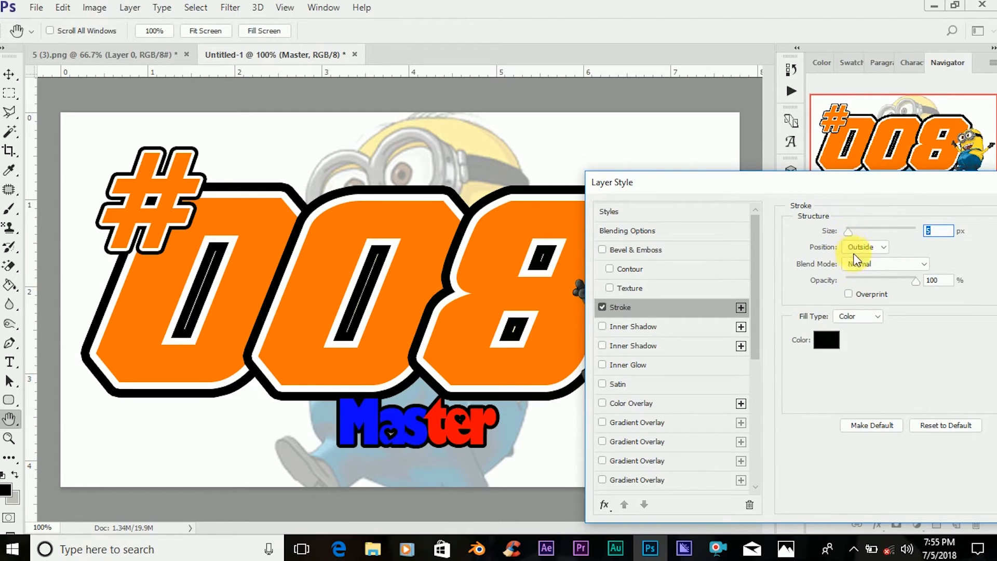
pyautogui.click(841, 341)
pyautogui.write('ffffff')
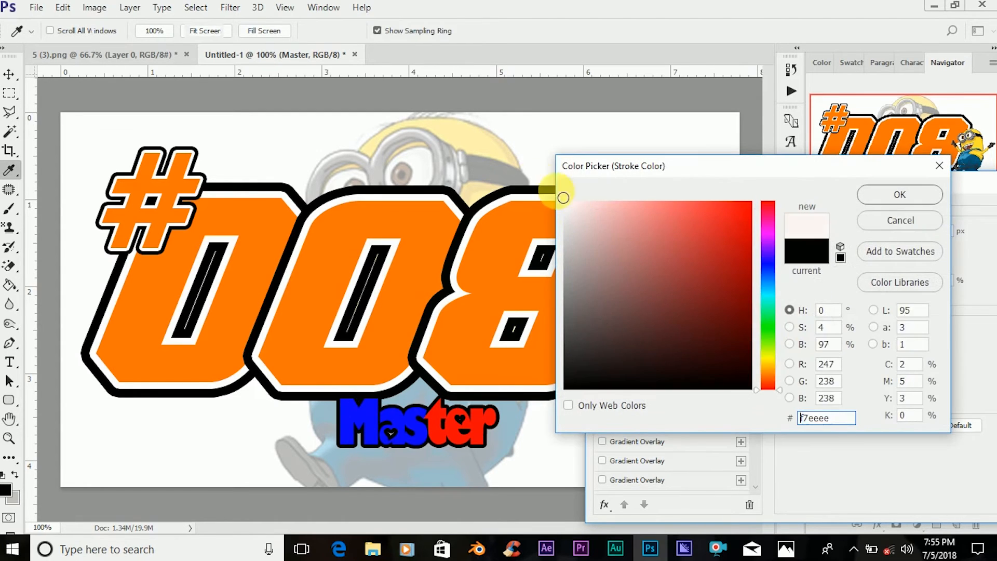
pyautogui.click(872, 195)
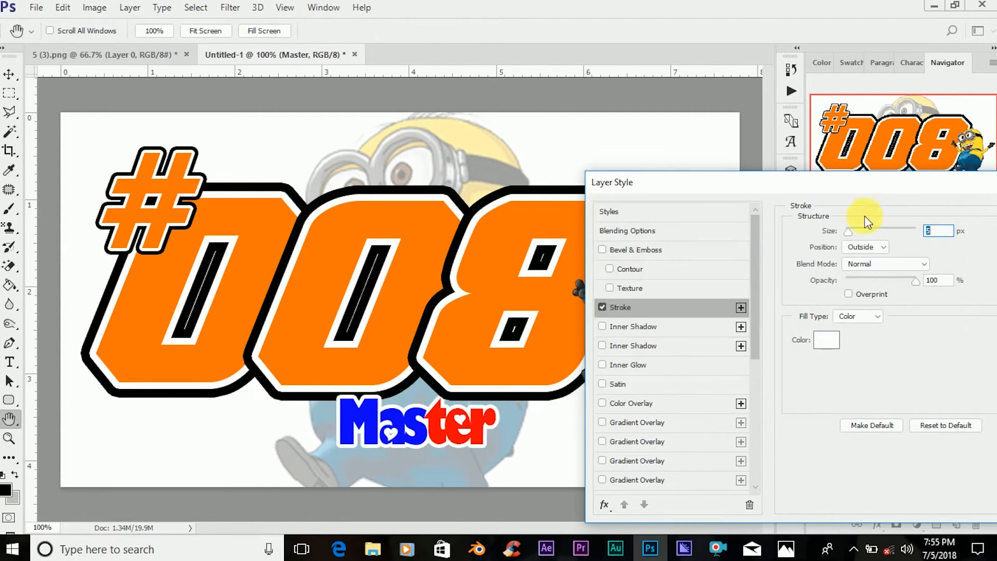
# Set the white stroke of the "Master" text to 4 px and apply the layer style.
pyautogui.moveTo(852, 229); pyautogui.dragTo(847, 232)
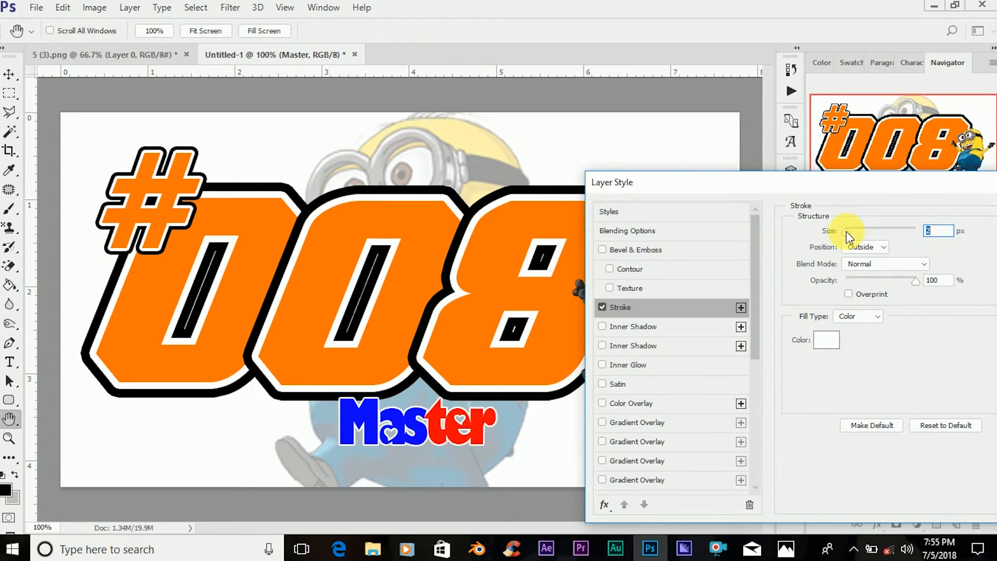
pyautogui.press('Up')
pyautogui.press('Down')
pyautogui.press('Down')
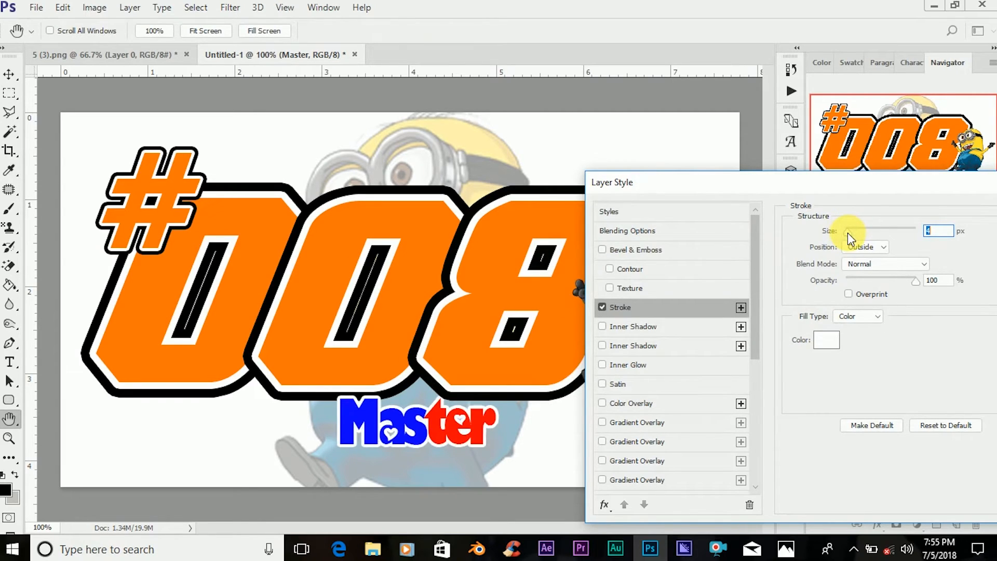
pyautogui.press('Up')
pyautogui.moveTo(846, 187); pyautogui.dragTo(708, 191)
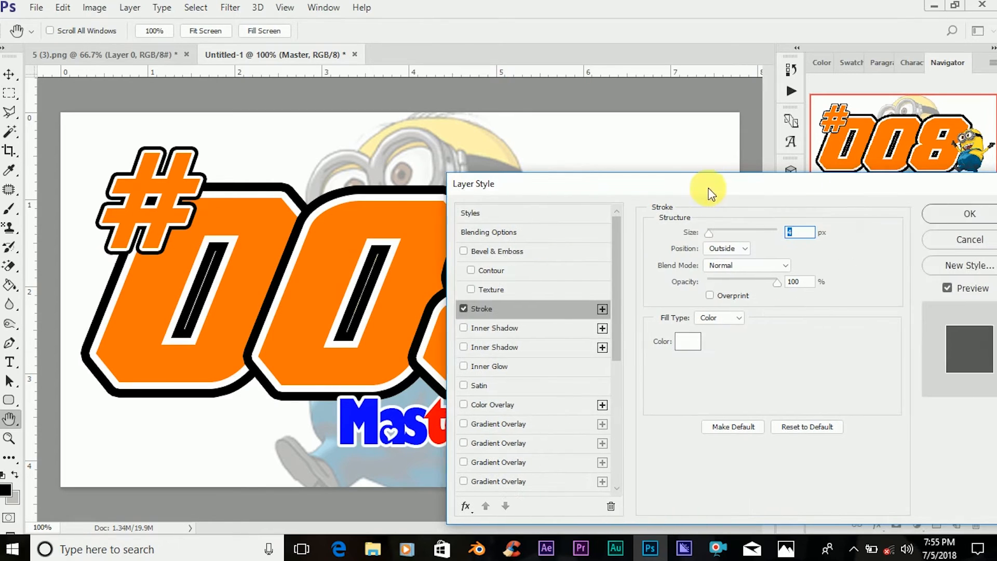
pyautogui.click(951, 216)
# Duplicate the outlined "Master" text layer.
pyautogui.hotkey('ctrl', 'j')
pyautogui.hotkey('ctrl', 'j')
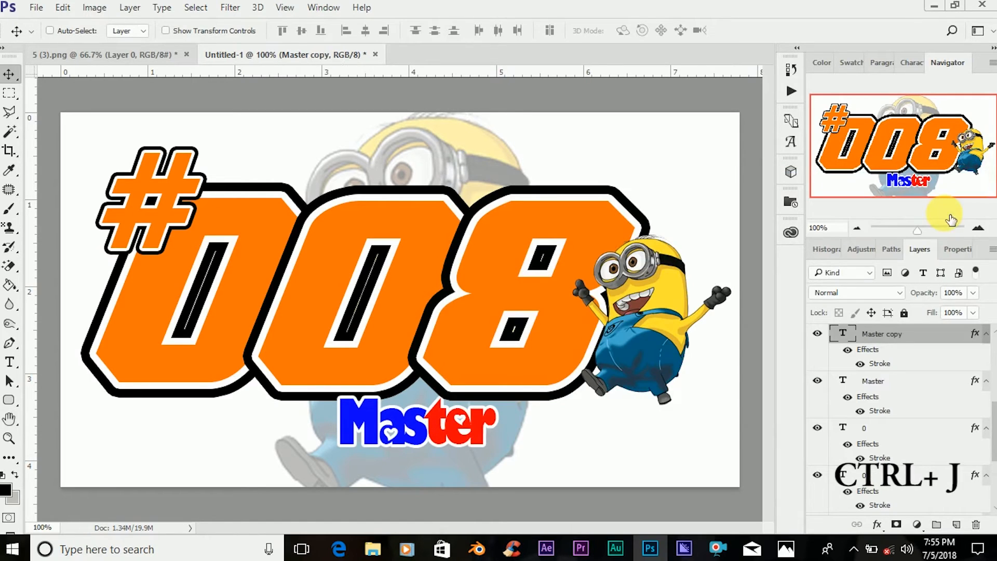
pyautogui.rightClick(882, 335)
pyautogui.click(936, 368)
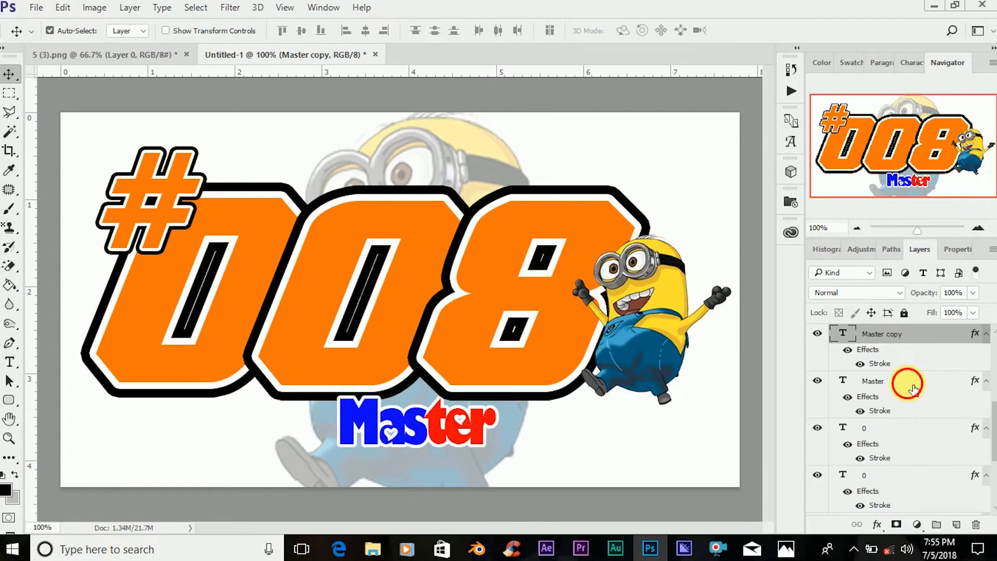
# Change the stroke of the original "Master" layer beneath the copy to black with a size of 9 px.
pyautogui.rightClick(908, 384)
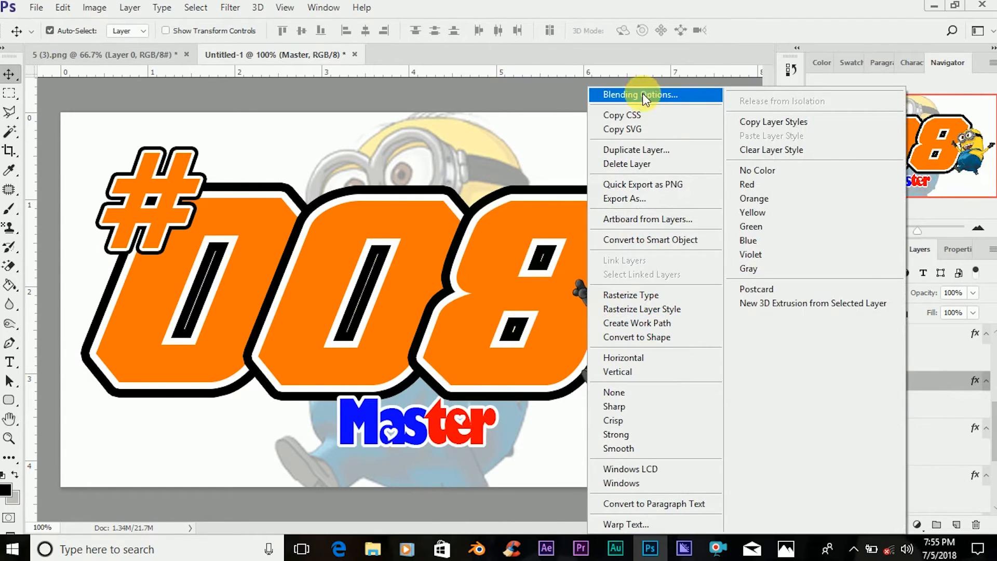
pyautogui.click(643, 93)
pyautogui.press('h')
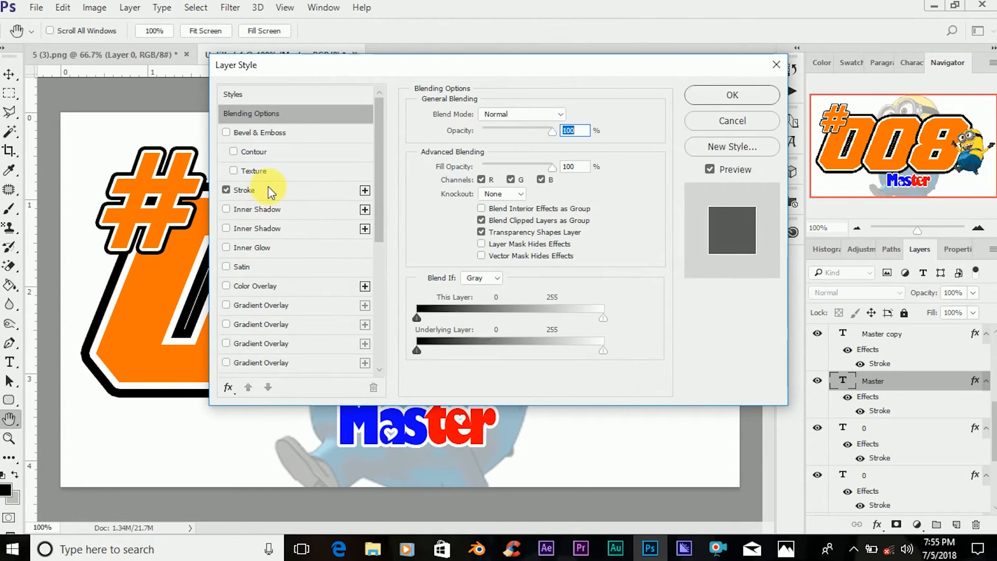
pyautogui.click(299, 188)
pyautogui.click(450, 223)
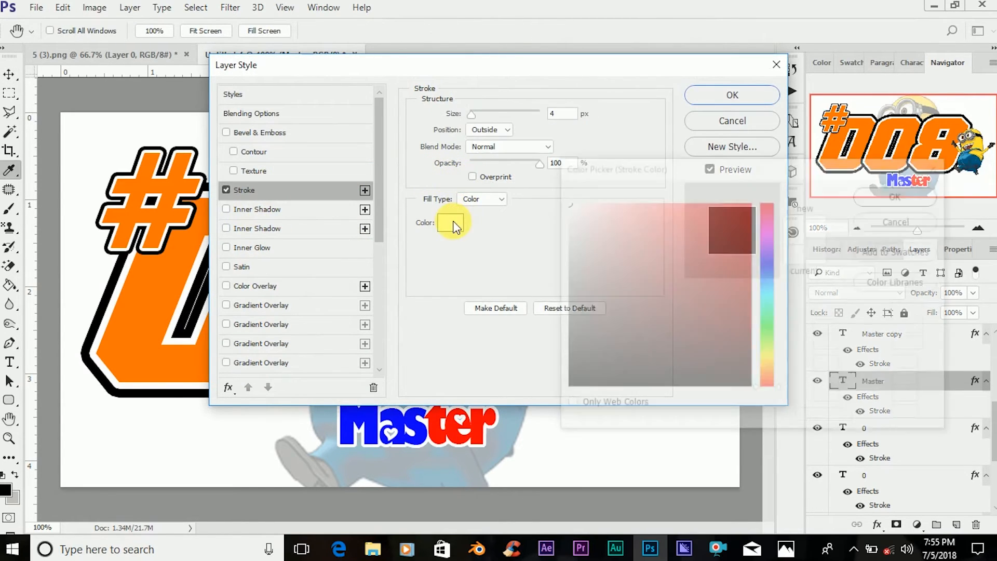
pyautogui.moveTo(598, 315)
pyautogui.mouseDown()
pyautogui.moveTo(584, 381)
pyautogui.moveTo(535, 397)
pyautogui.mouseUp()
pyautogui.click(871, 200)
pyautogui.moveTo(439, 73)
pyautogui.mouseDown()
pyautogui.moveTo(585, 74)
pyautogui.moveTo(644, 114)
pyautogui.moveTo(679, 123)
pyautogui.mouseUp()
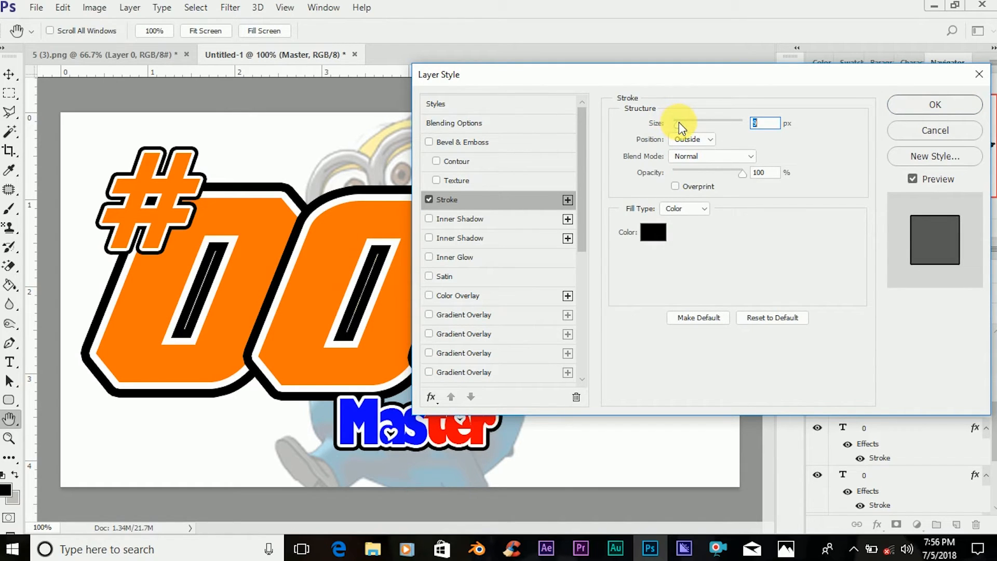
pyautogui.click(910, 117)
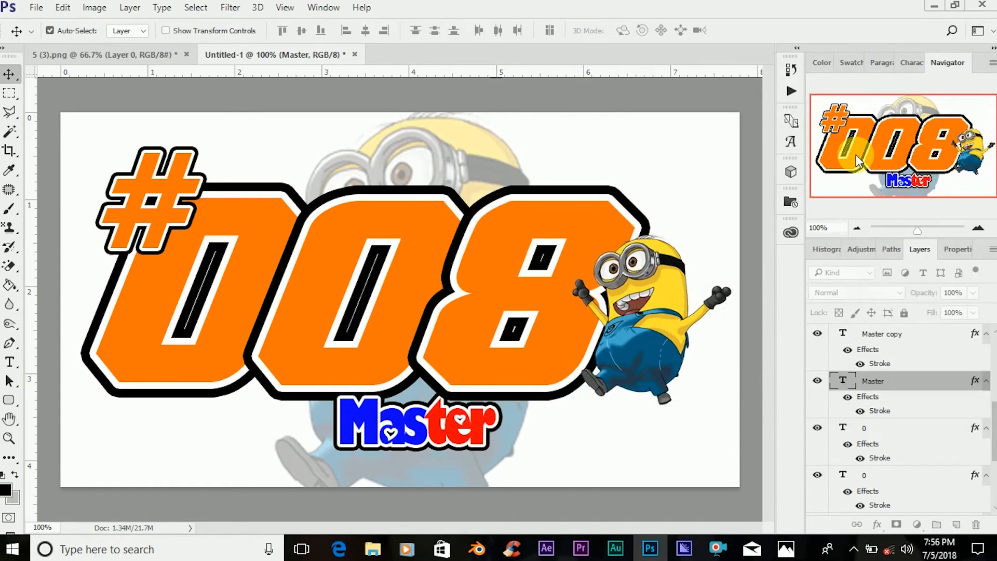
# Move both "Master" layers up over the lower edge of the digits and raise them to the top of the layer stack.
pyautogui.keyDown('ctrl'); pyautogui.click(904, 335); pyautogui.keyUp('ctrl')
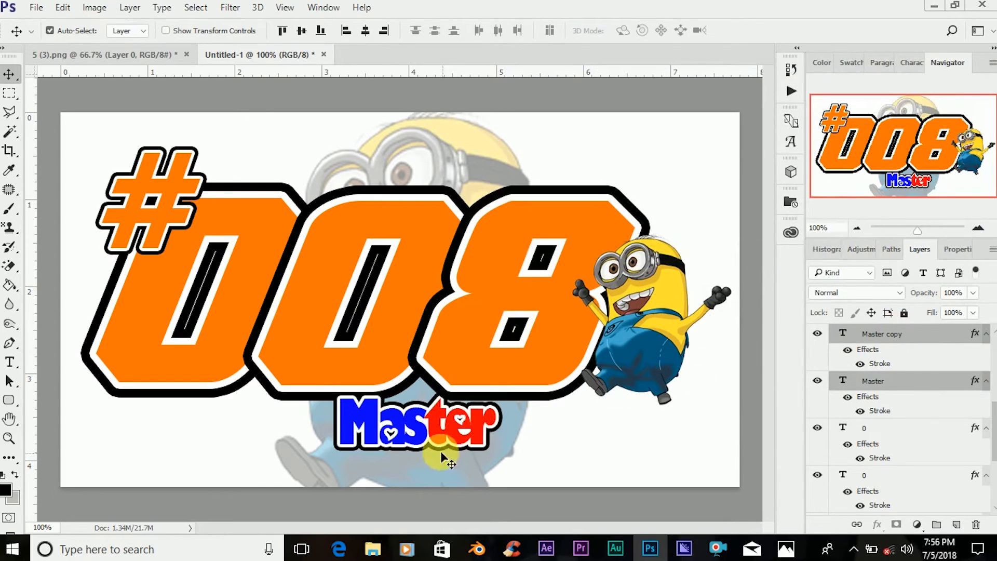
pyautogui.hotkey('ctrl', 't')
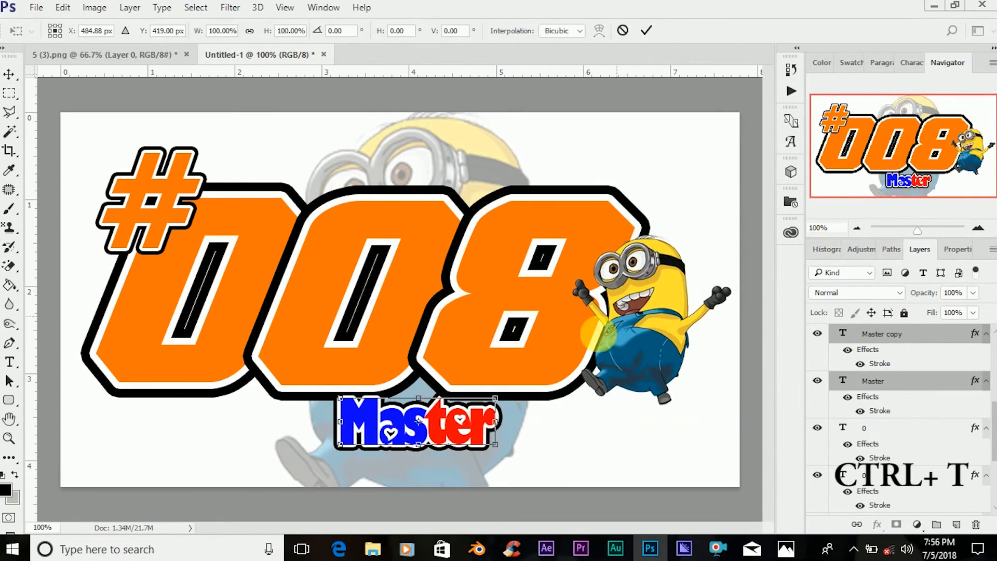
pyautogui.moveTo(431, 424); pyautogui.dragTo(425, 388)
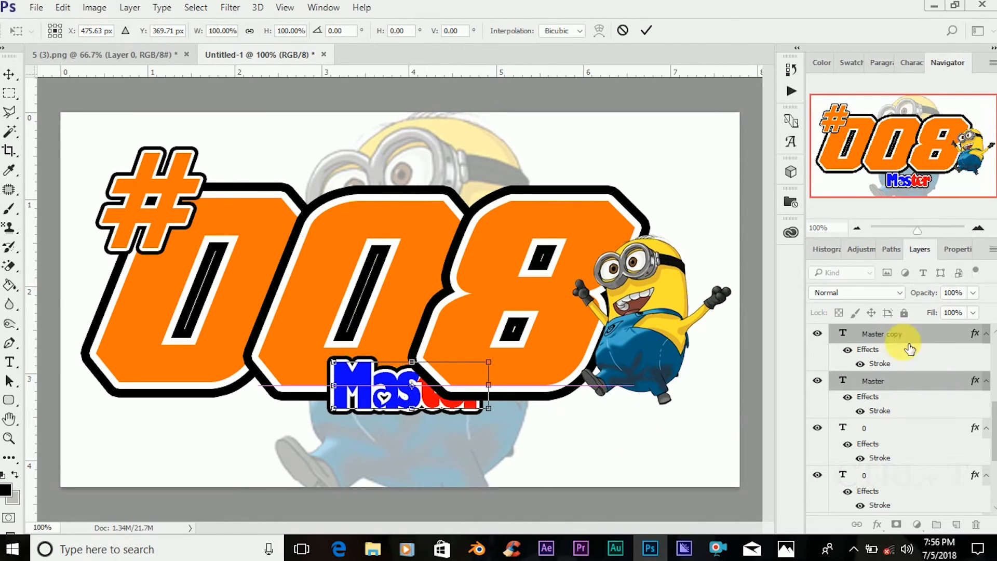
pyautogui.click(646, 30)
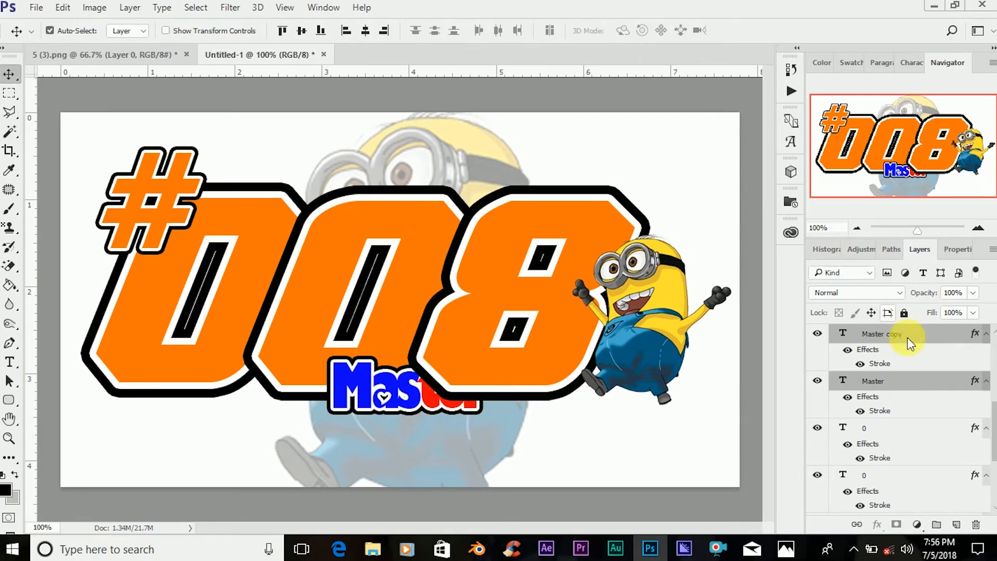
pyautogui.scroll(3, 909, 353)
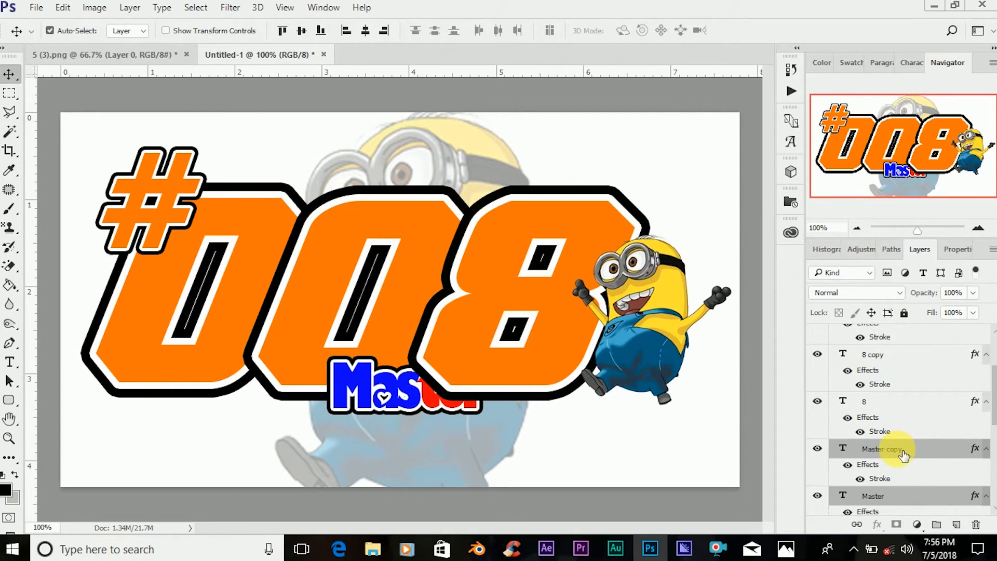
pyautogui.moveTo(904, 455); pyautogui.dragTo(903, 340)
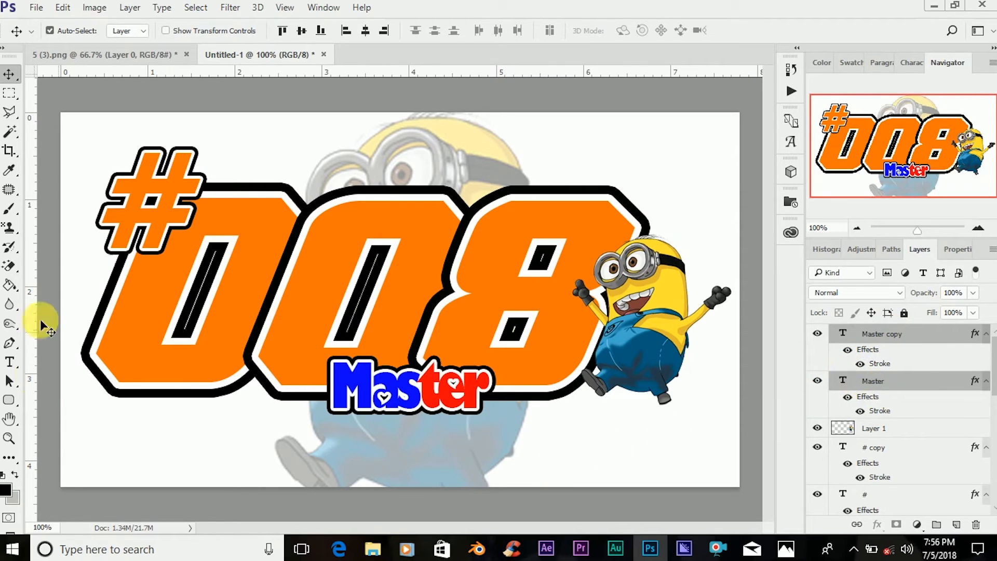
# Add a new text layer reading "Hoki" in the area below the "Master" text.
pyautogui.click(9, 362)
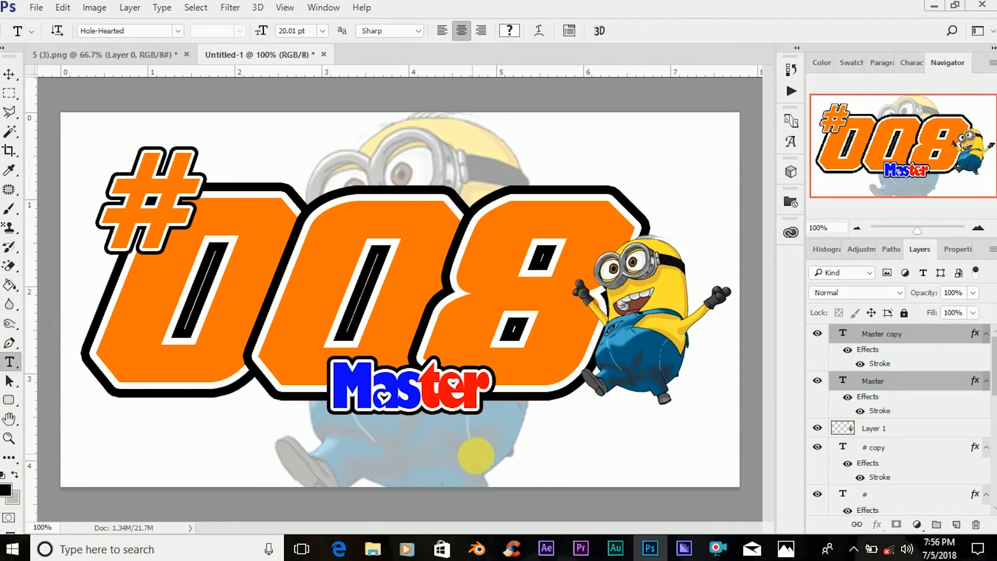
pyautogui.click(477, 456)
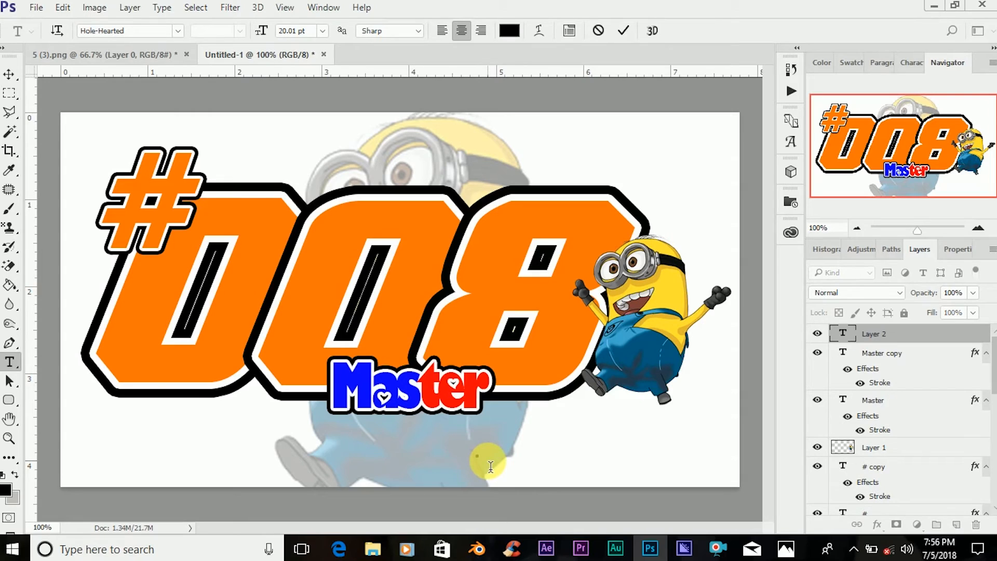
pyautogui.write('H')
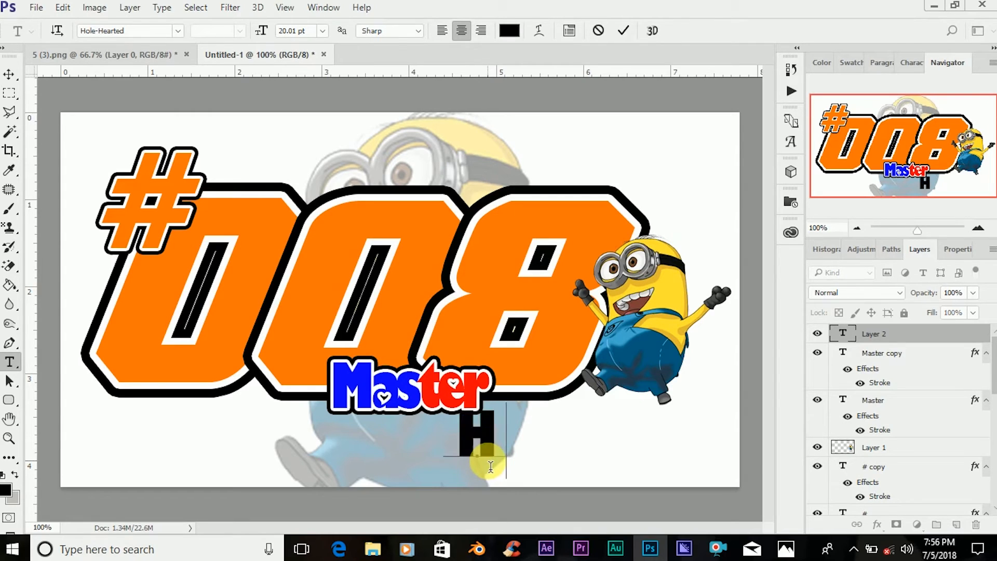
pyautogui.write('oki')
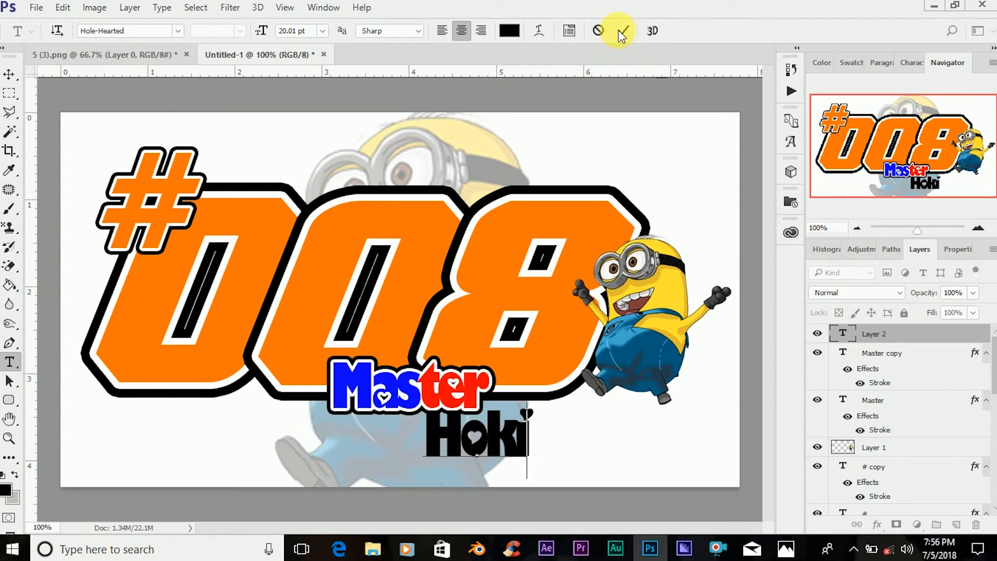
# Position the "Hoki" text just under the 8, to the lower right of the "Master" text.
pyautogui.click(8, 74)
pyautogui.moveTo(503, 434); pyautogui.dragTo(559, 433)
pyautogui.press('Down')
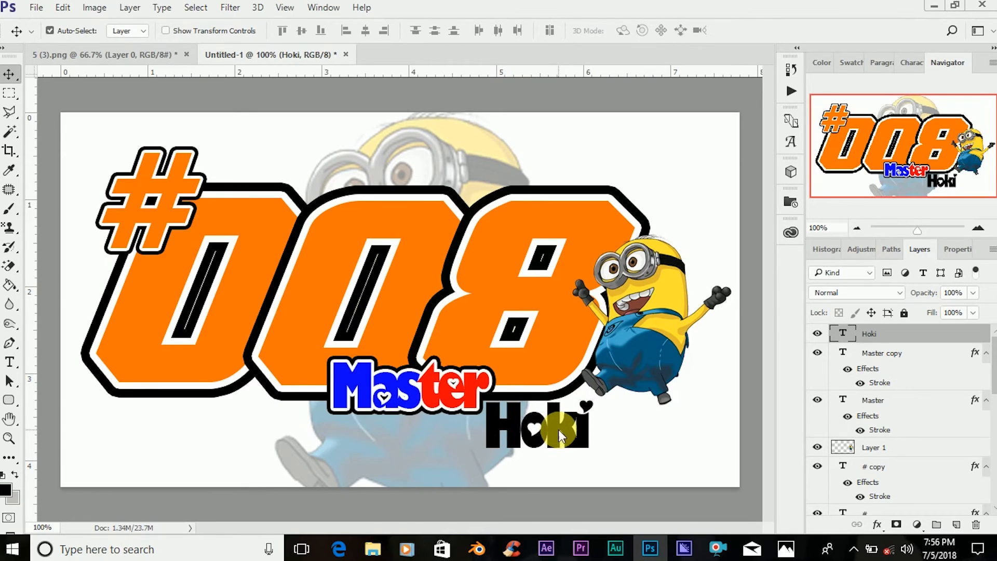
pyautogui.press('Up')
pyautogui.press('Up')
pyautogui.press('Up')
pyautogui.press('Up')
pyautogui.press('Up')
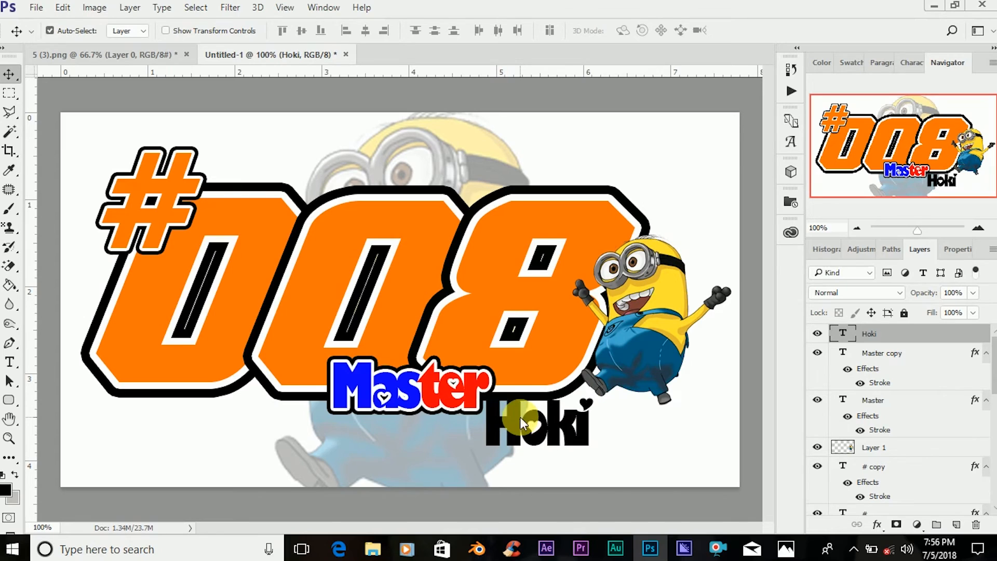
# Recolor the whole "Hoki" text from its layer to a bright blue with a hue of 248°.
pyautogui.doubleClick(845, 335)
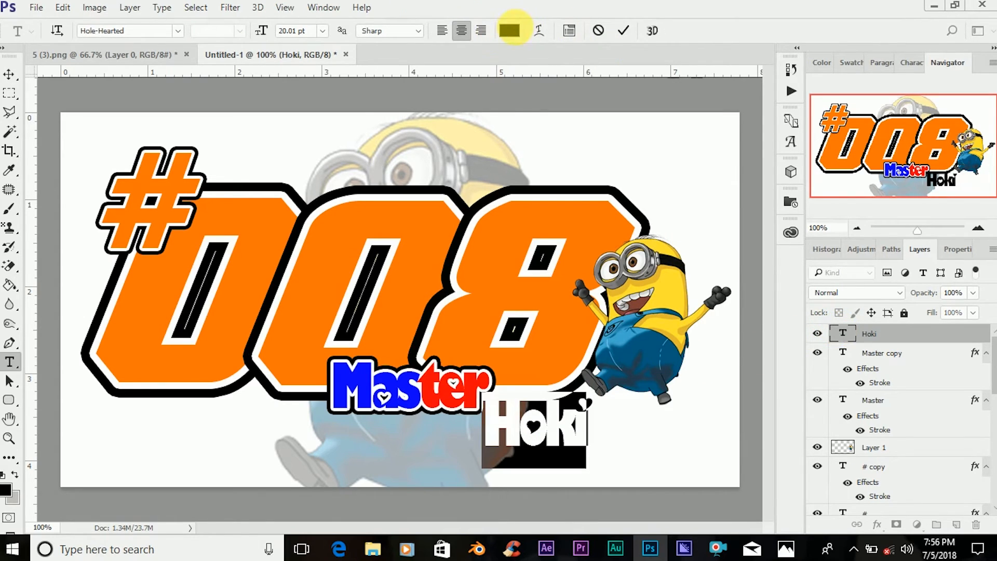
pyautogui.click(510, 30)
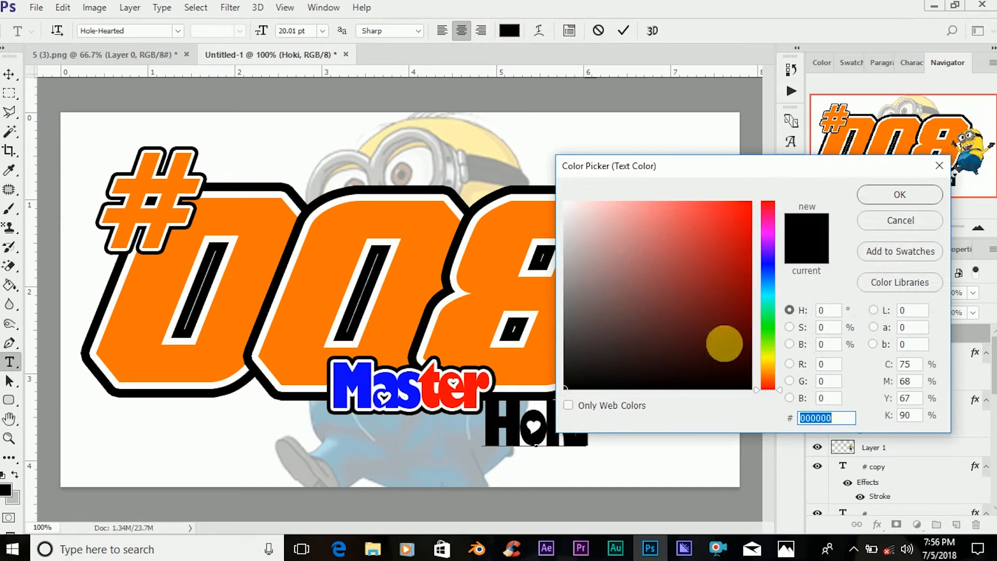
pyautogui.click(770, 265)
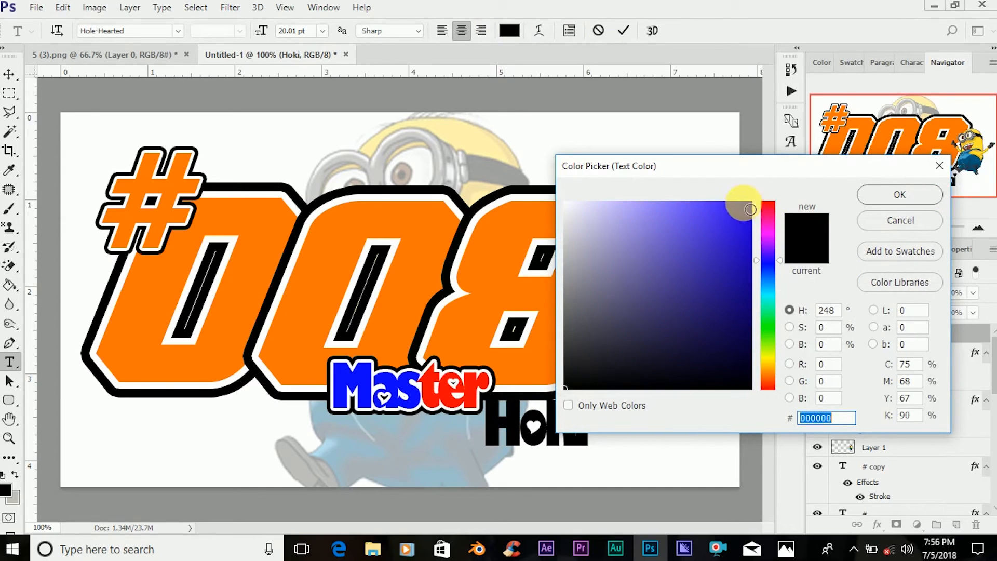
pyautogui.click(751, 209)
pyautogui.click(891, 195)
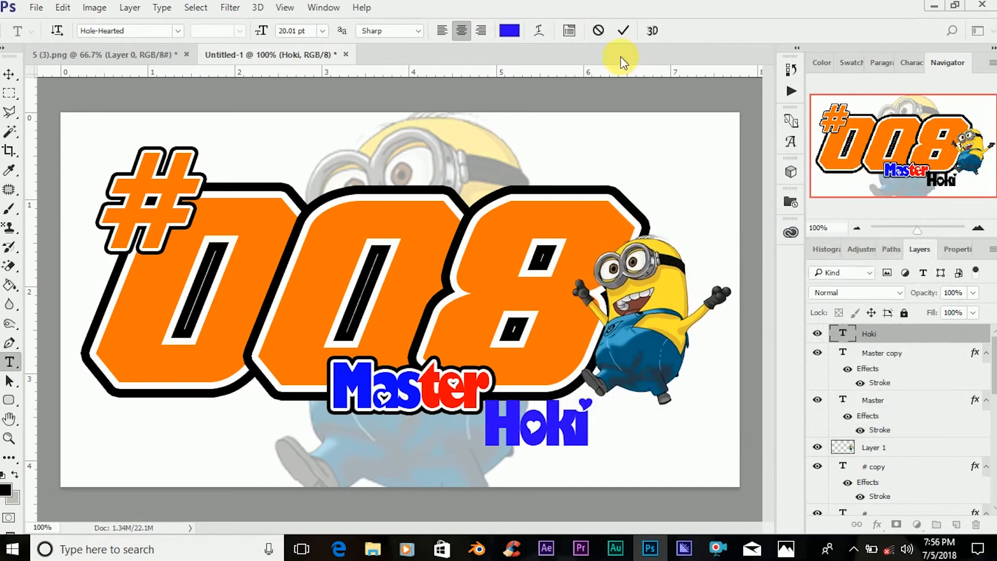
# Color the letters "Ho" of the "Hoki" text pure red (ff0000) and commit the text edit.
pyautogui.moveTo(484, 423); pyautogui.dragTo(557, 434)
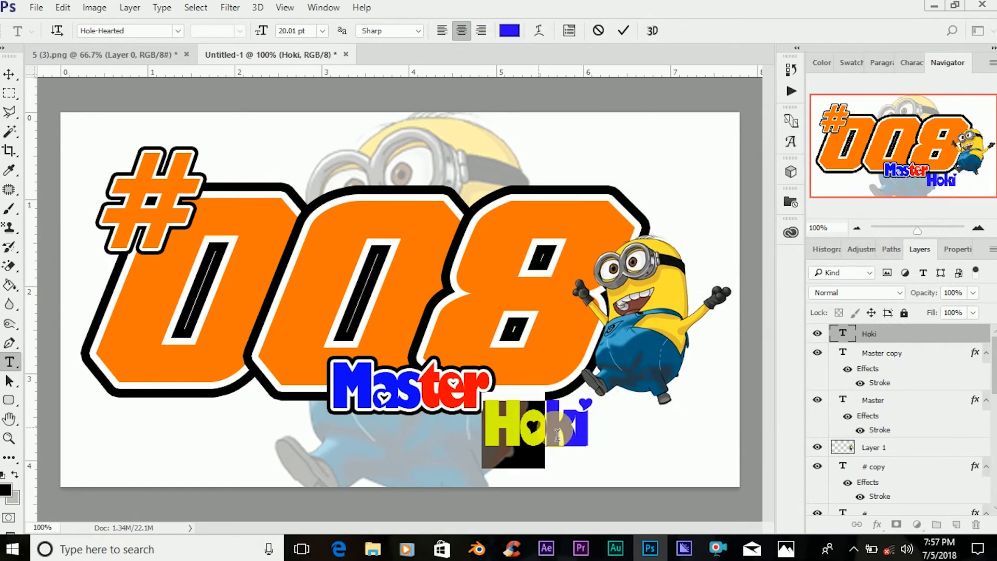
pyautogui.click(510, 31)
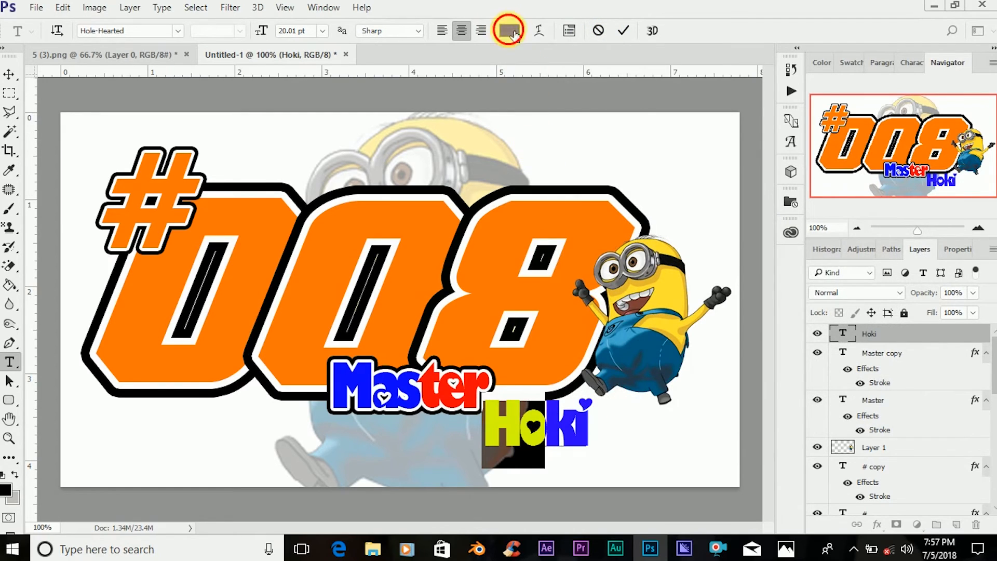
pyautogui.moveTo(771, 218)
pyautogui.mouseDown()
pyautogui.moveTo(770, 182)
pyautogui.moveTo(812, 182)
pyautogui.mouseUp()
pyautogui.click(902, 191)
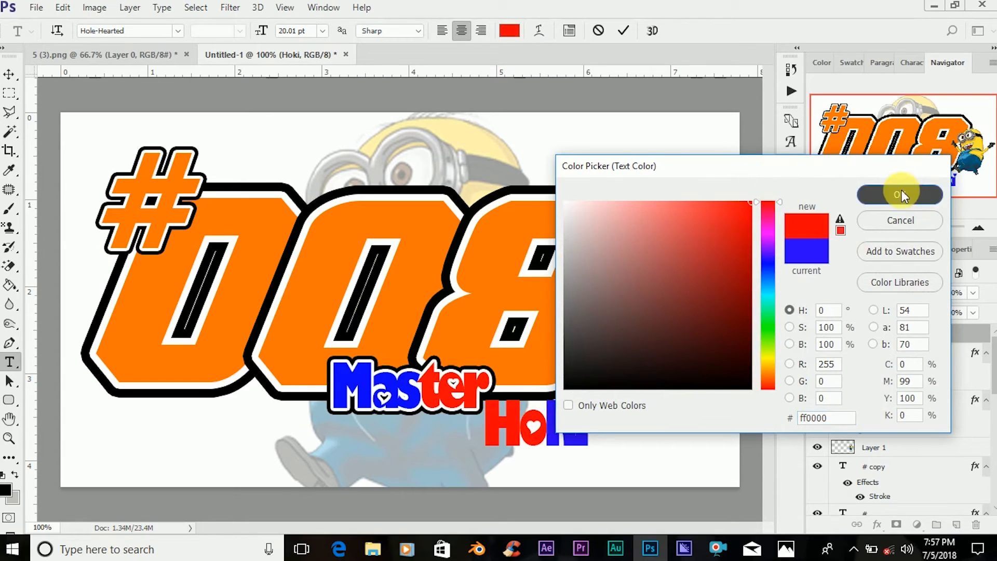
pyautogui.click(628, 31)
pyautogui.press('v')
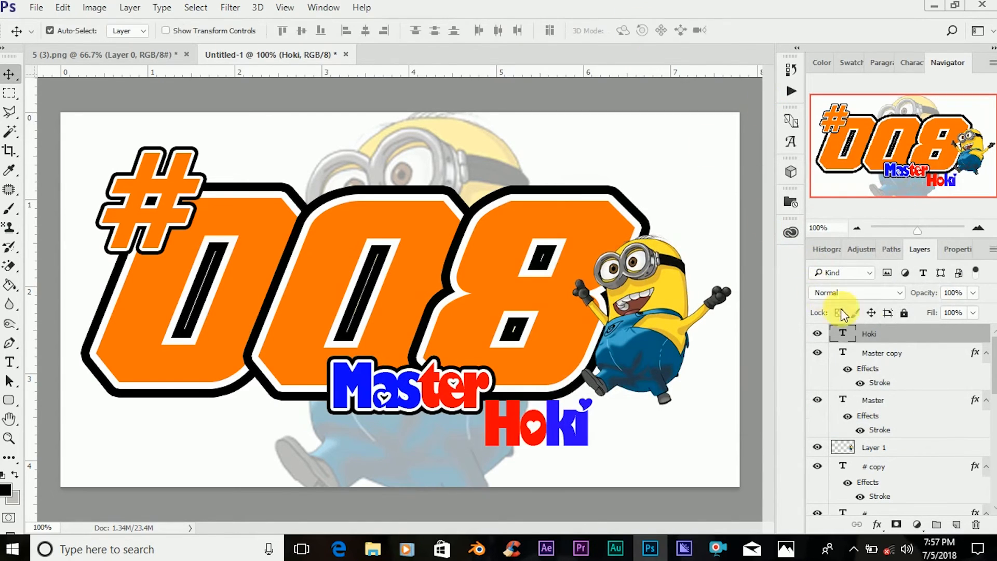
# Add a white (ffffff) outside stroke of 3 px to the "Hoki" layer.
pyautogui.rightClick(901, 338)
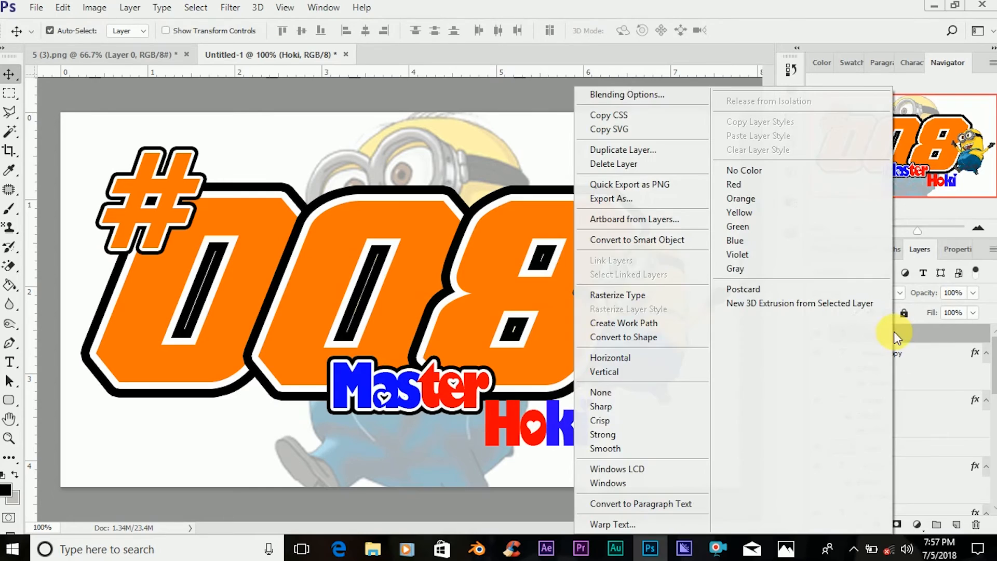
pyautogui.click(599, 97)
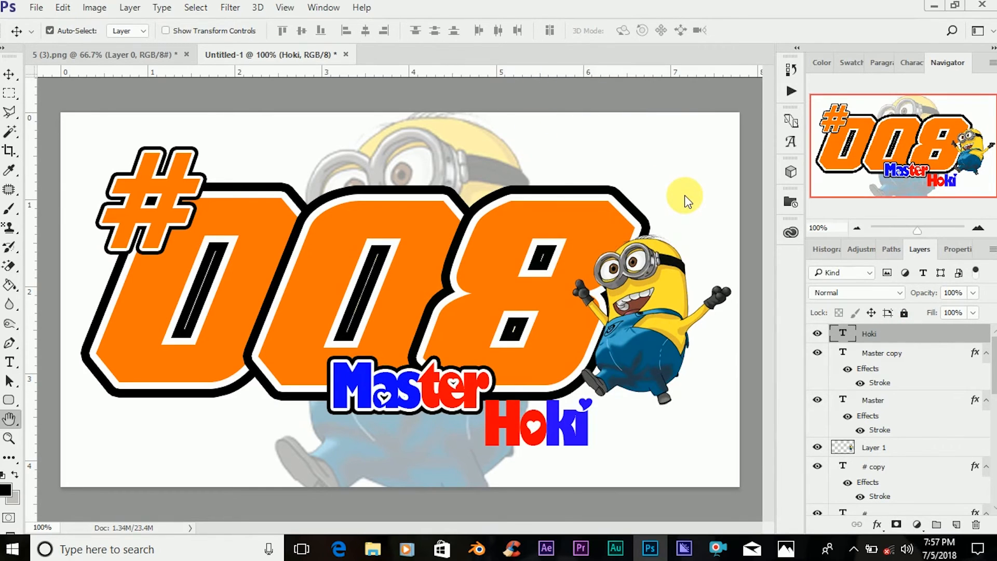
pyautogui.click(484, 202)
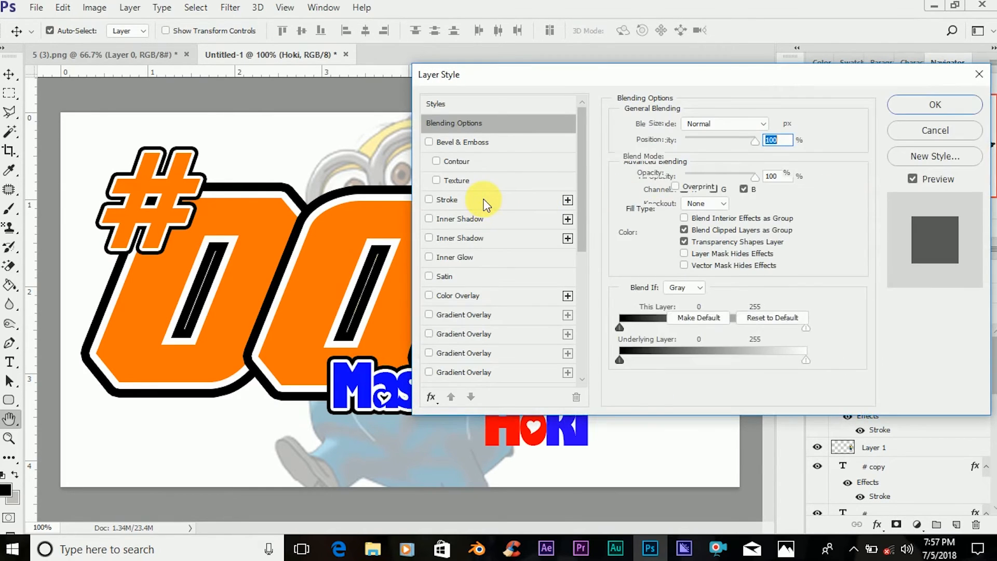
pyautogui.click(654, 232)
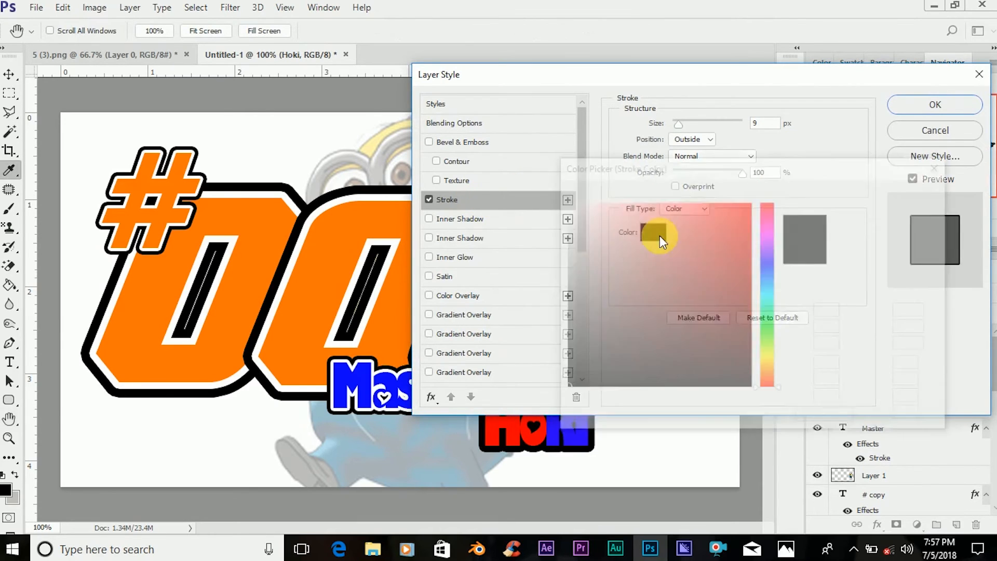
pyautogui.click(567, 203)
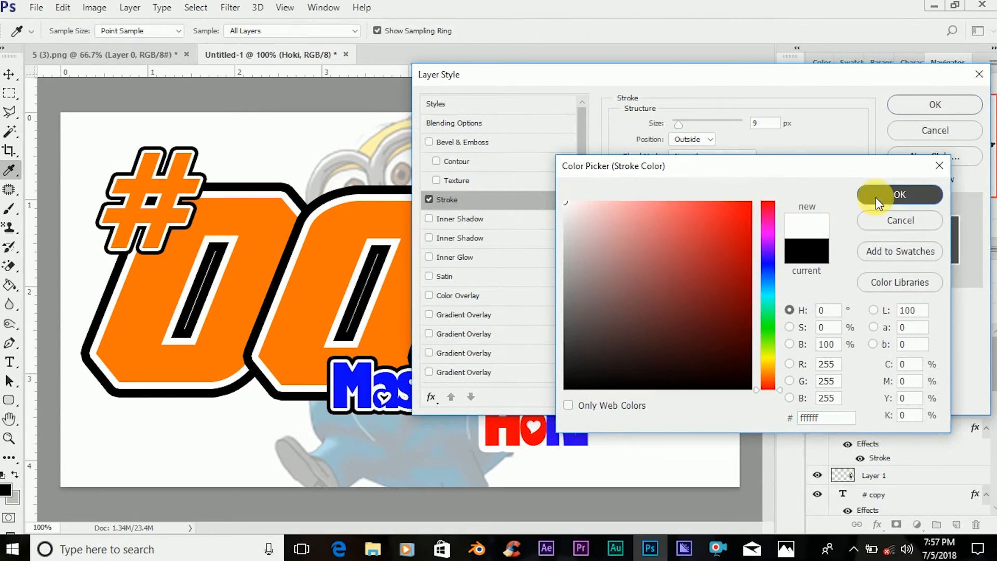
pyautogui.click(878, 195)
pyautogui.moveTo(680, 123); pyautogui.dragTo(676, 124)
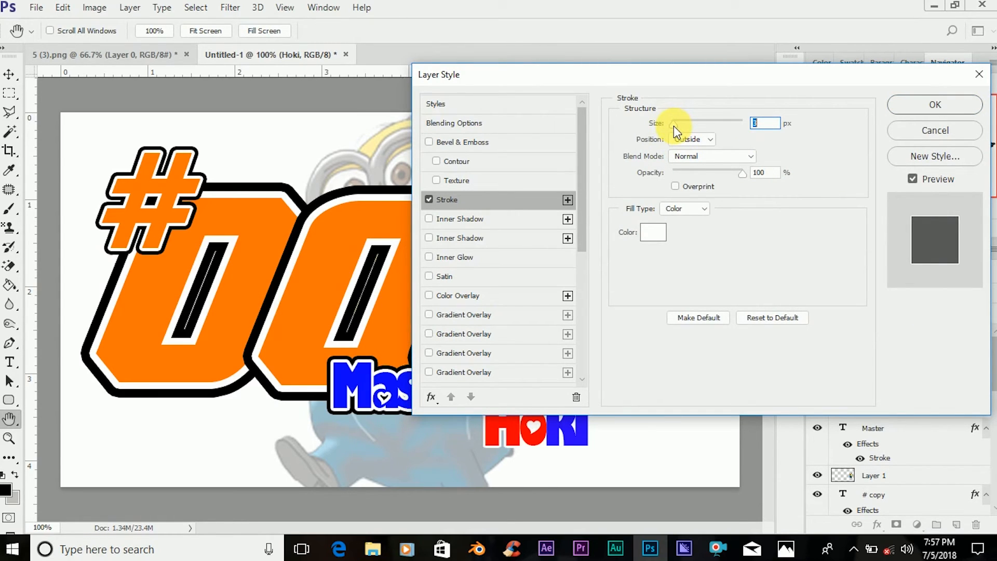
pyautogui.click(930, 104)
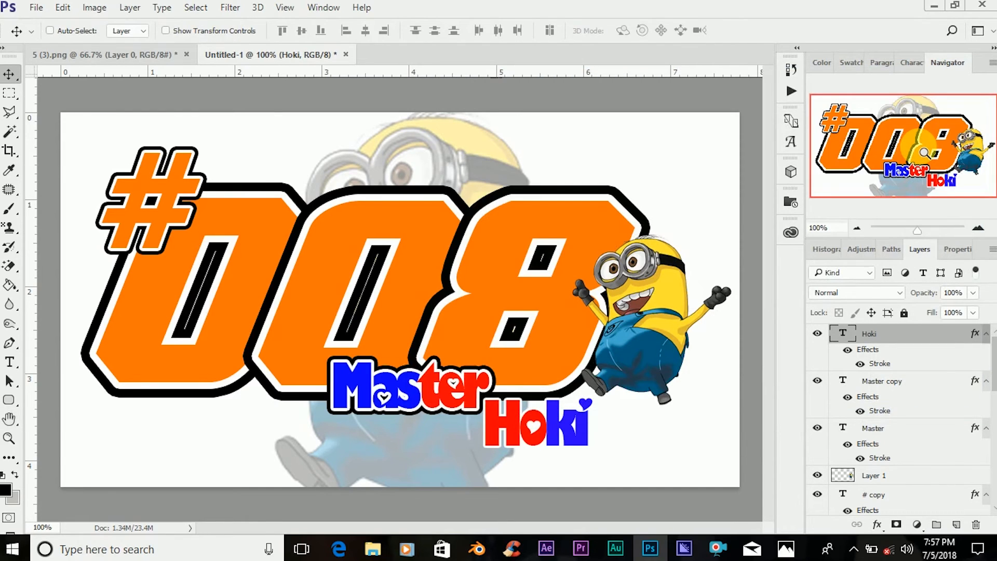
# Duplicate the "Hoki" layer and change the stroke color of the original beneath the copy to black (000000).
pyautogui.hotkey('ctrl', 'j')
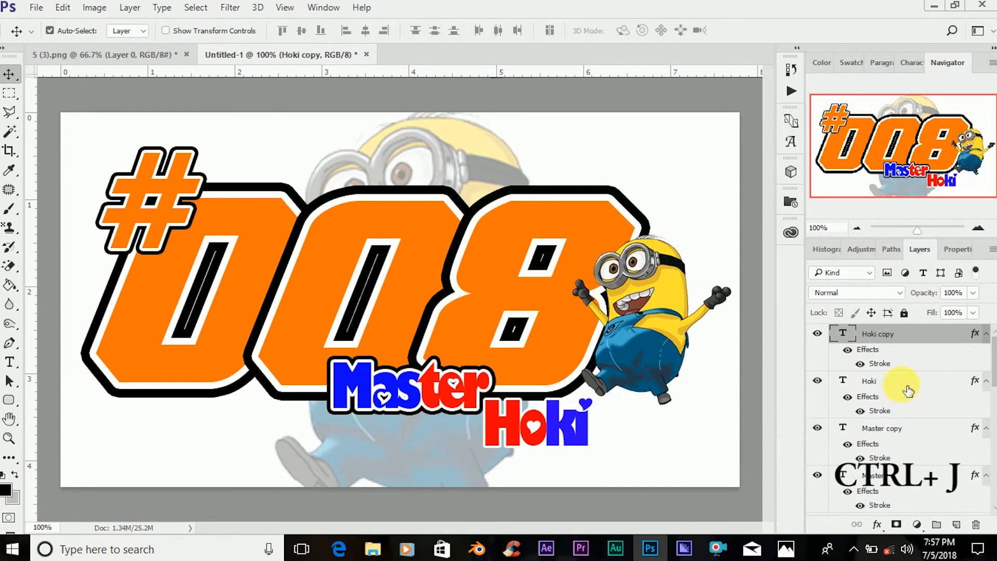
pyautogui.click(909, 390)
pyautogui.rightClick(903, 386)
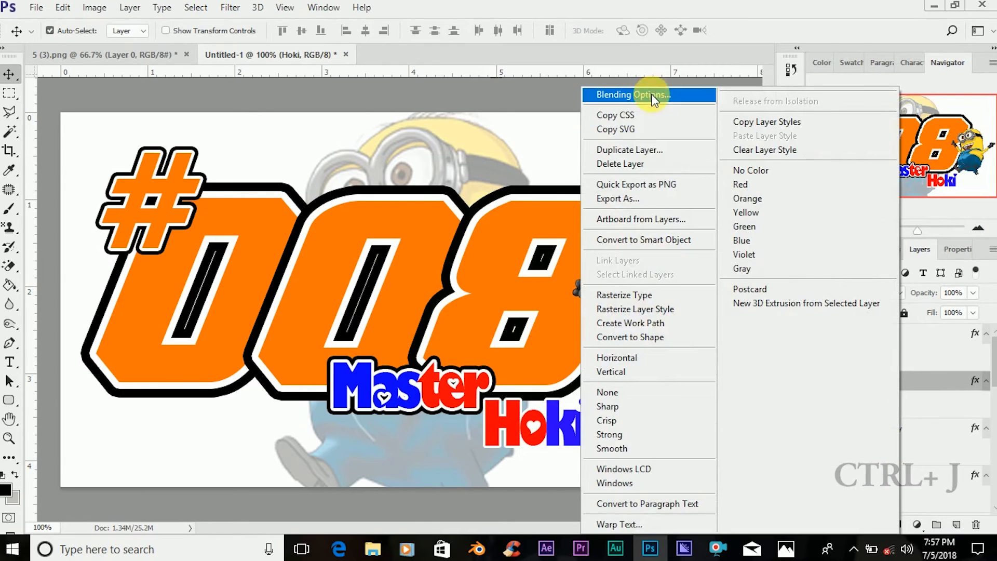
pyautogui.click(651, 95)
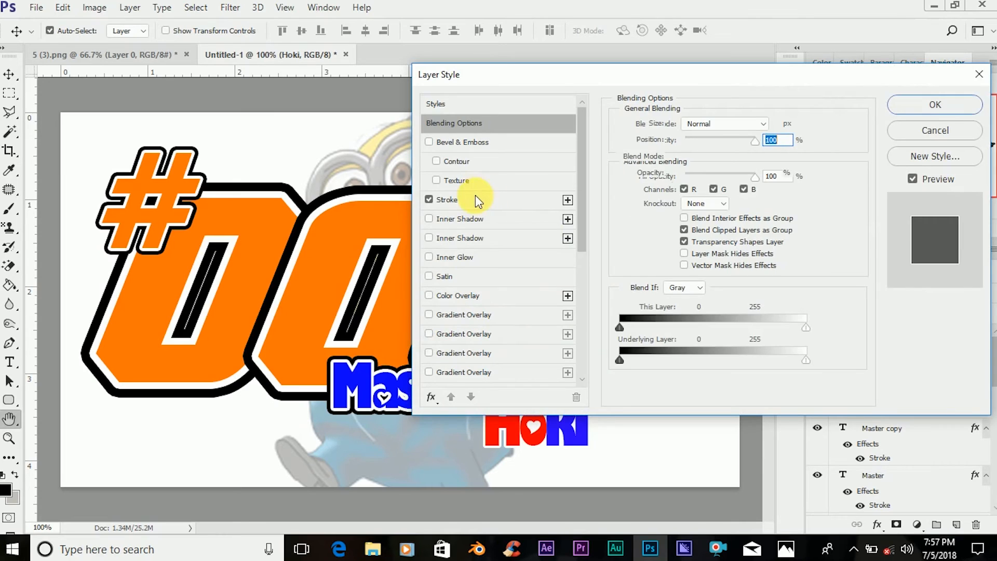
pyautogui.click(475, 198)
pyautogui.click(654, 233)
pyautogui.moveTo(585, 357); pyautogui.dragTo(565, 389)
pyautogui.click(887, 195)
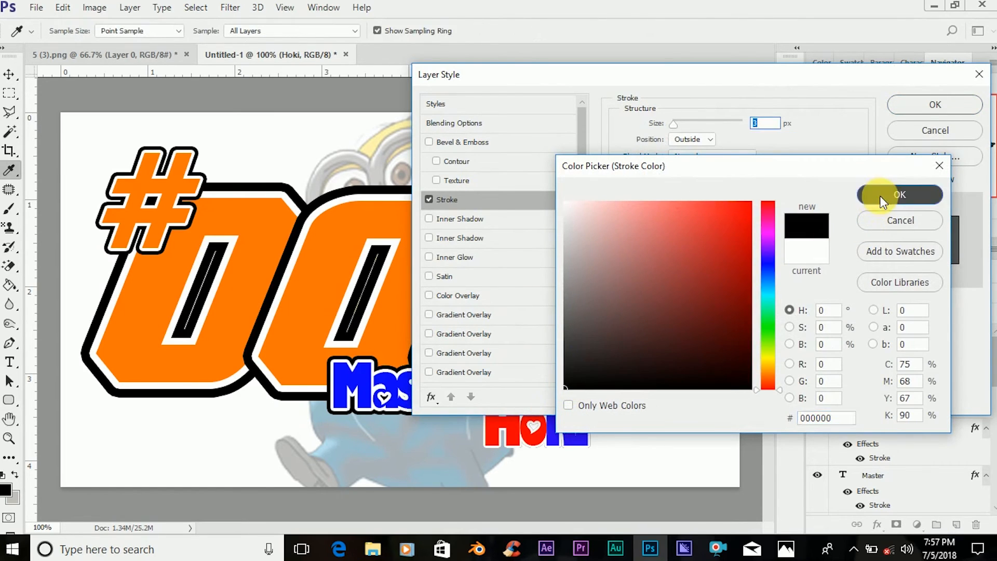
# Widen the black stroke of the original "Hoki" layer so it extends beyond the white outline, and apply the layer style.
pyautogui.moveTo(675, 122); pyautogui.dragTo(675, 122)
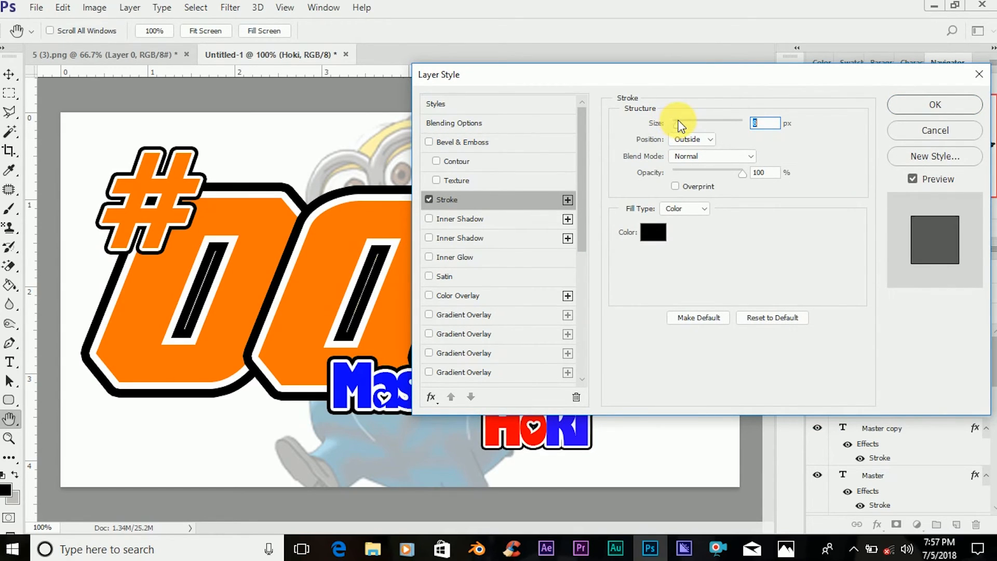
pyautogui.moveTo(678, 117); pyautogui.dragTo(677, 114)
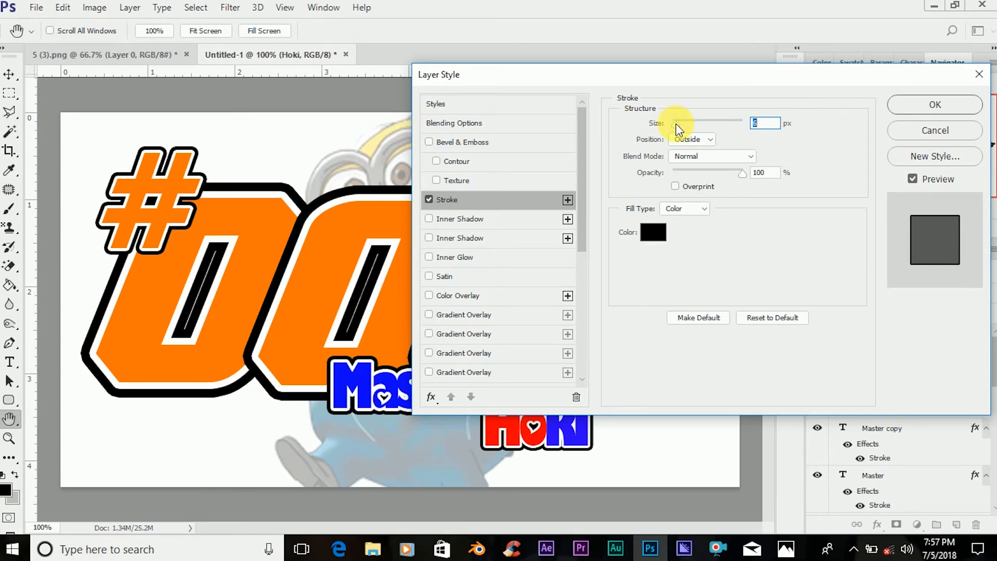
pyautogui.moveTo(675, 124); pyautogui.dragTo(678, 126)
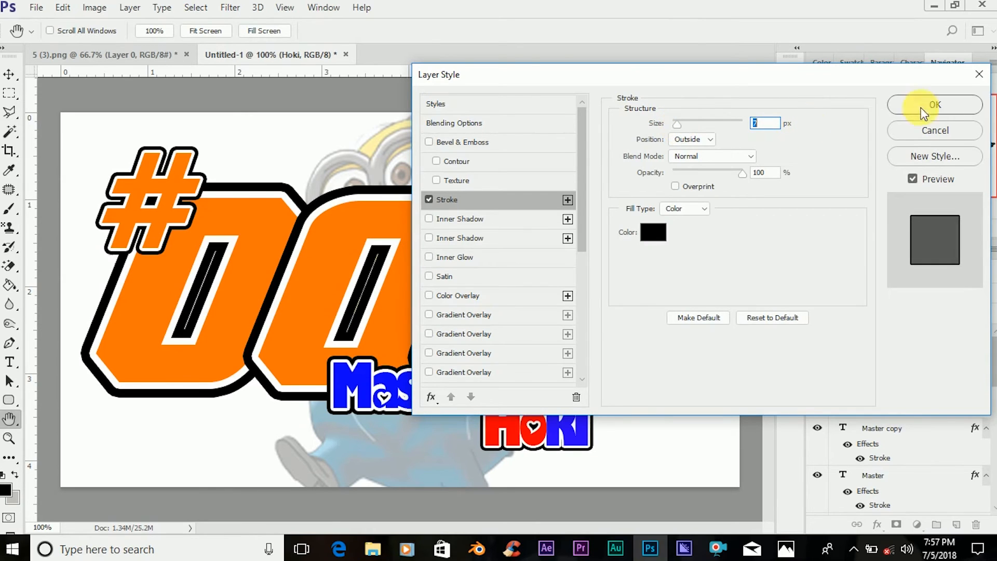
pyautogui.click(942, 104)
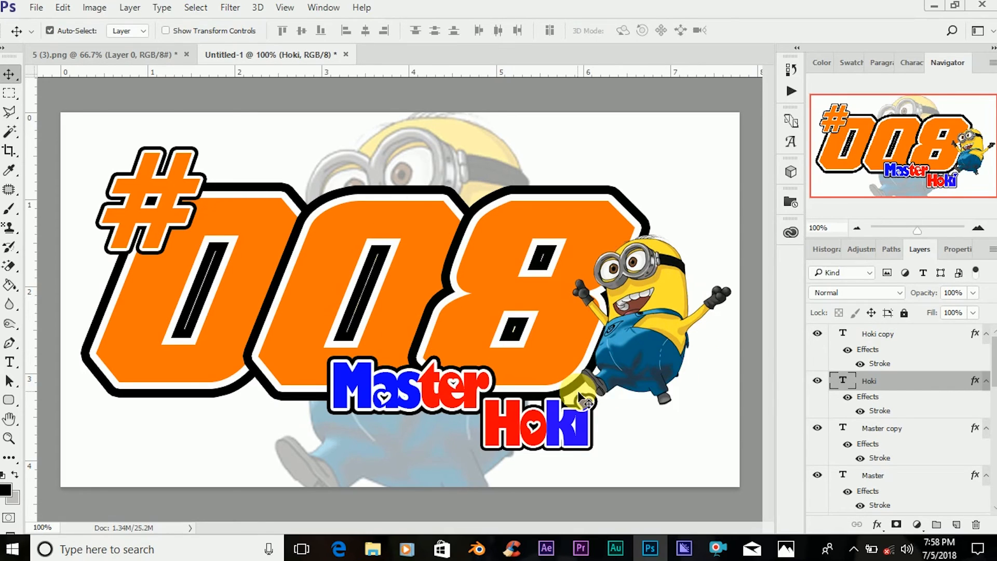
pyautogui.press('ctrl')
# Save the design as a JPEG named "stiker minion" in the Documents folder, with Maximum quality 12 and the Baseline ("Standard") format.
pyautogui.click(35, 8)
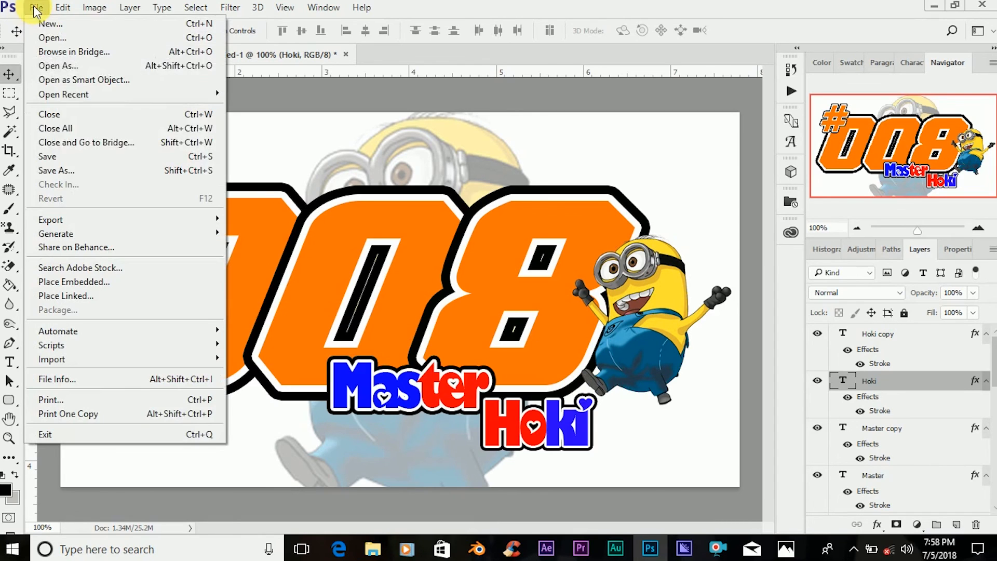
pyautogui.click(78, 171)
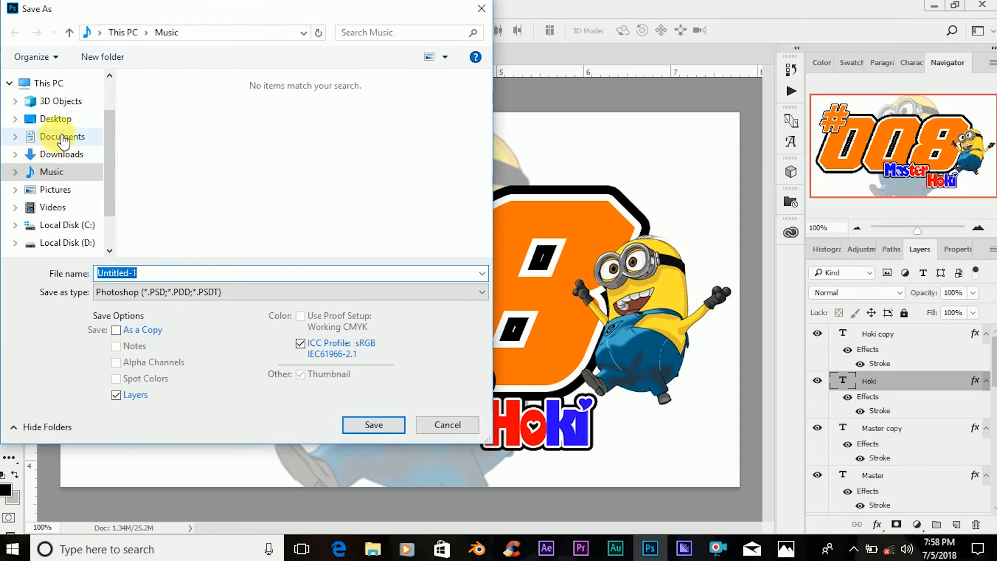
pyautogui.click(62, 138)
pyautogui.click(237, 291)
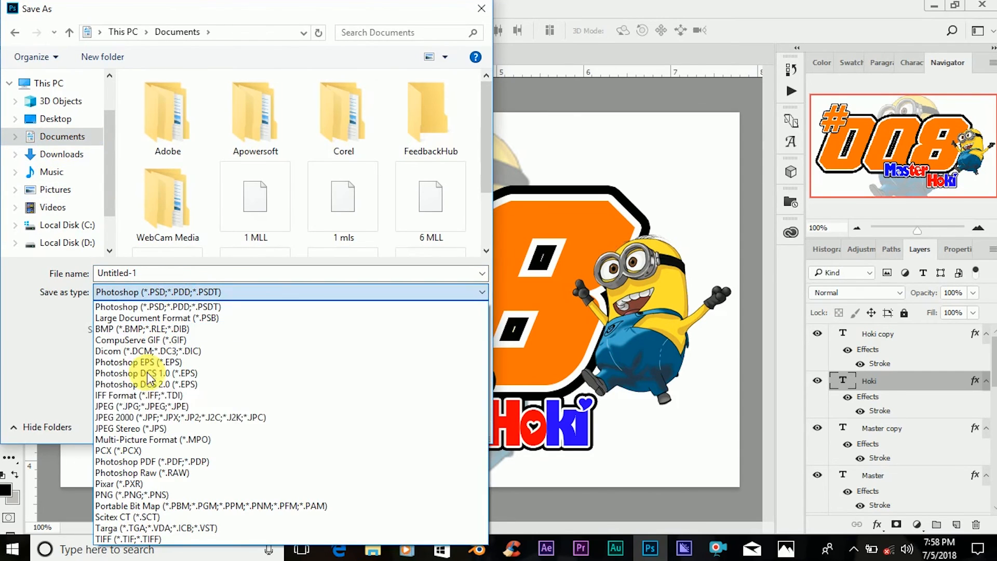
pyautogui.click(149, 406)
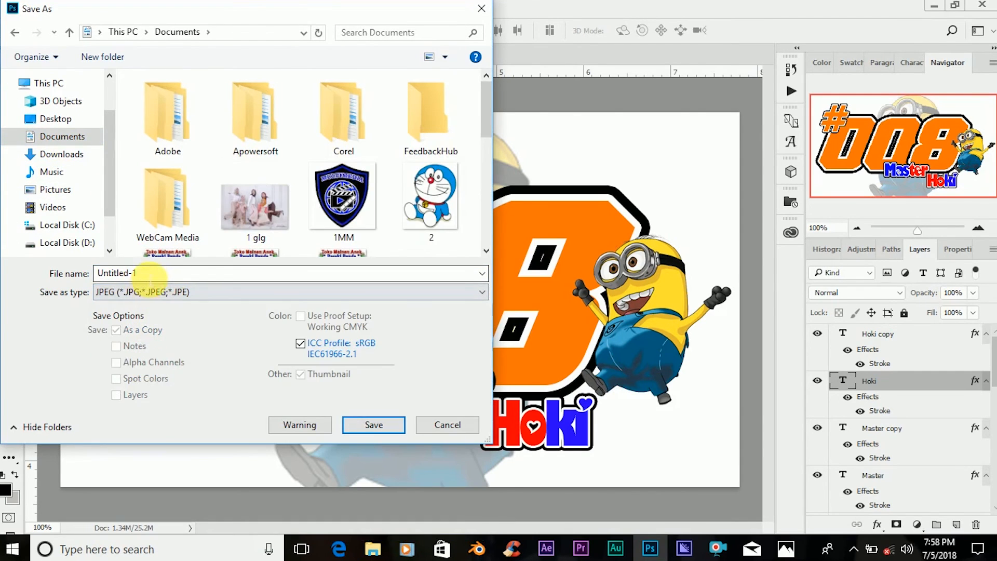
pyautogui.doubleClick(150, 274)
pyautogui.write('stiker')
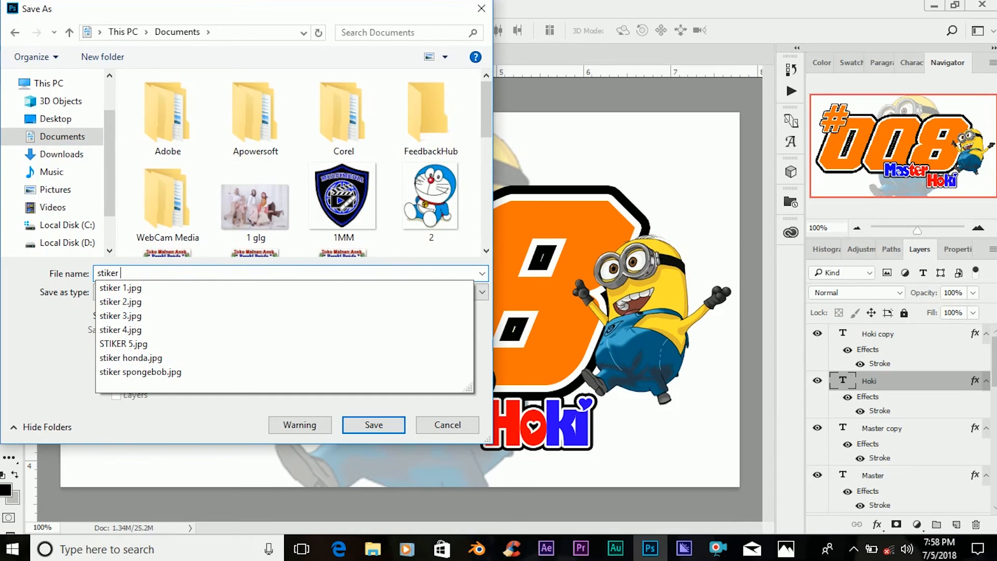
pyautogui.write(' minion')
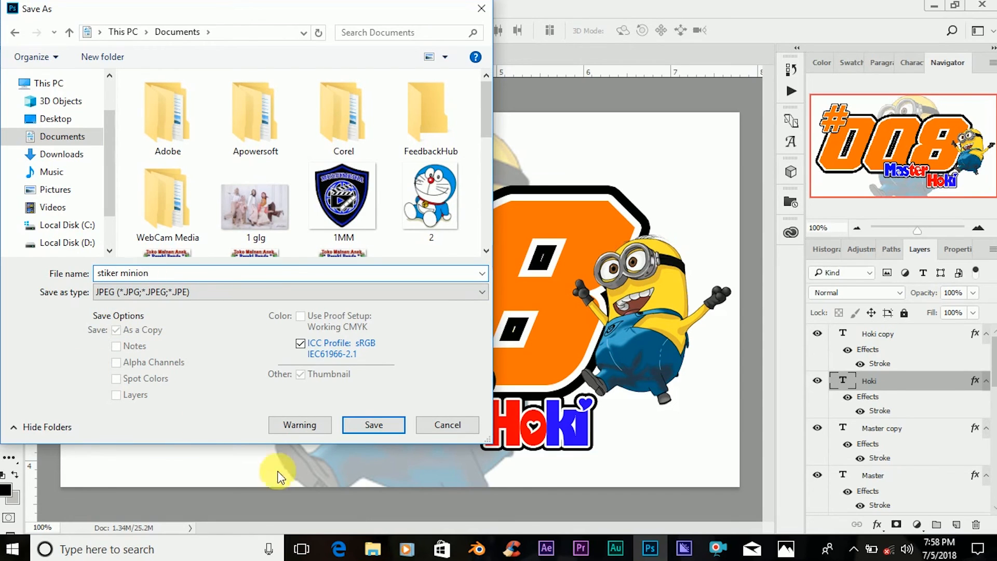
pyautogui.click(382, 424)
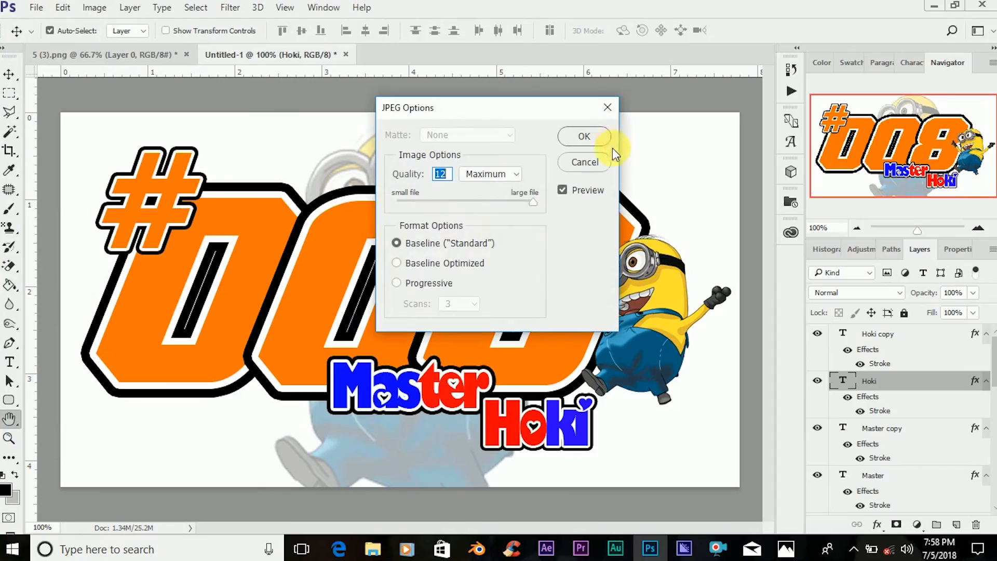
pyautogui.click(593, 139)
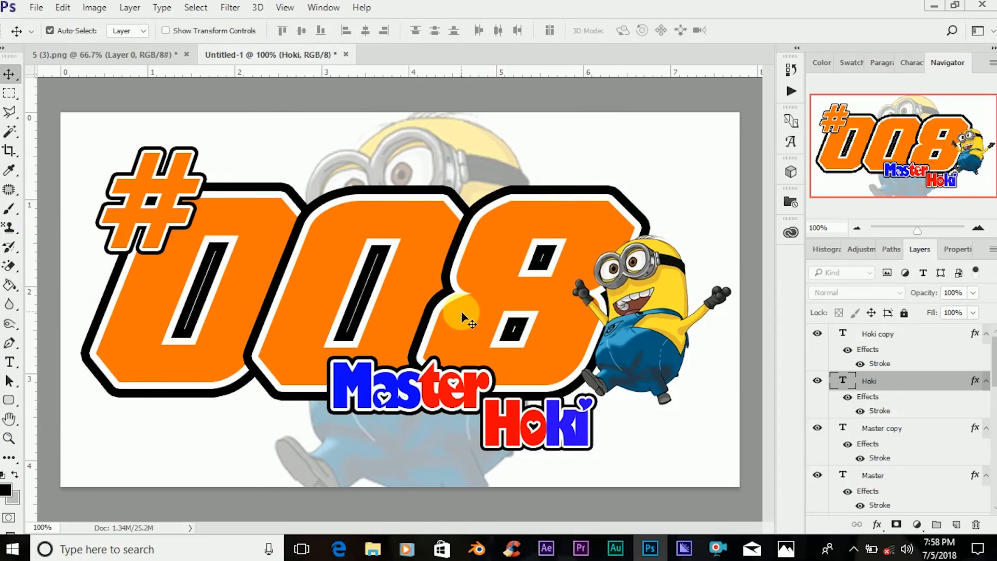